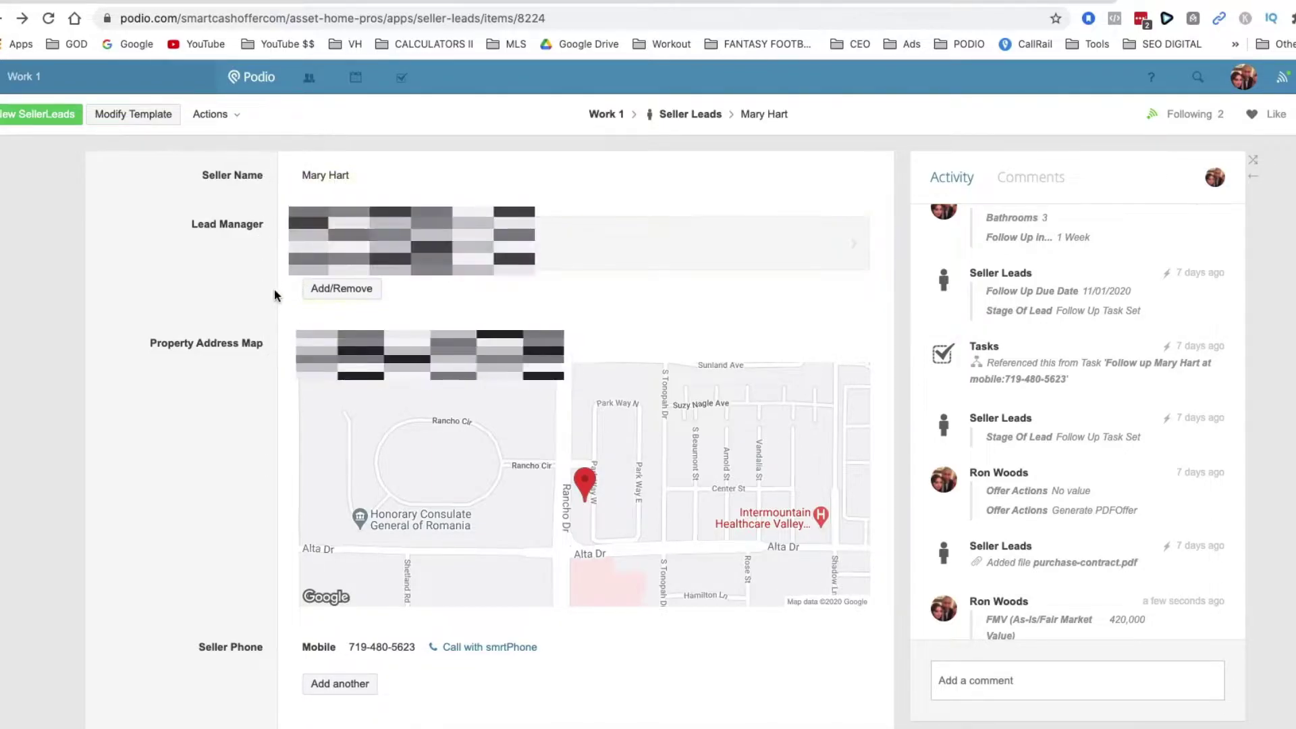
{"action": "left_click", "coordinate": [715, 343]}
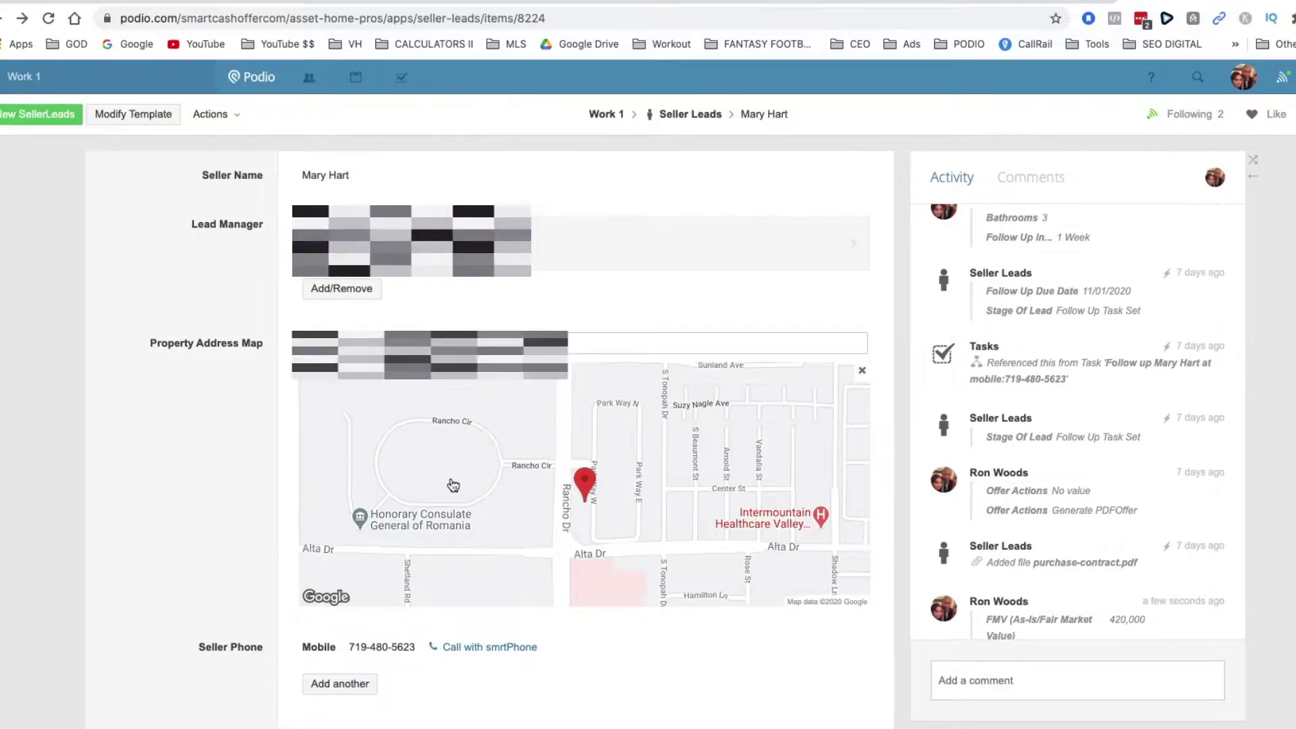
{"action": "scroll", "coordinate": [262, 414], "scroll_direction": "down", "scroll_amount": 1}
{"action": "scroll", "coordinate": [262, 414], "scroll_direction": "down", "scroll_amount": 7}
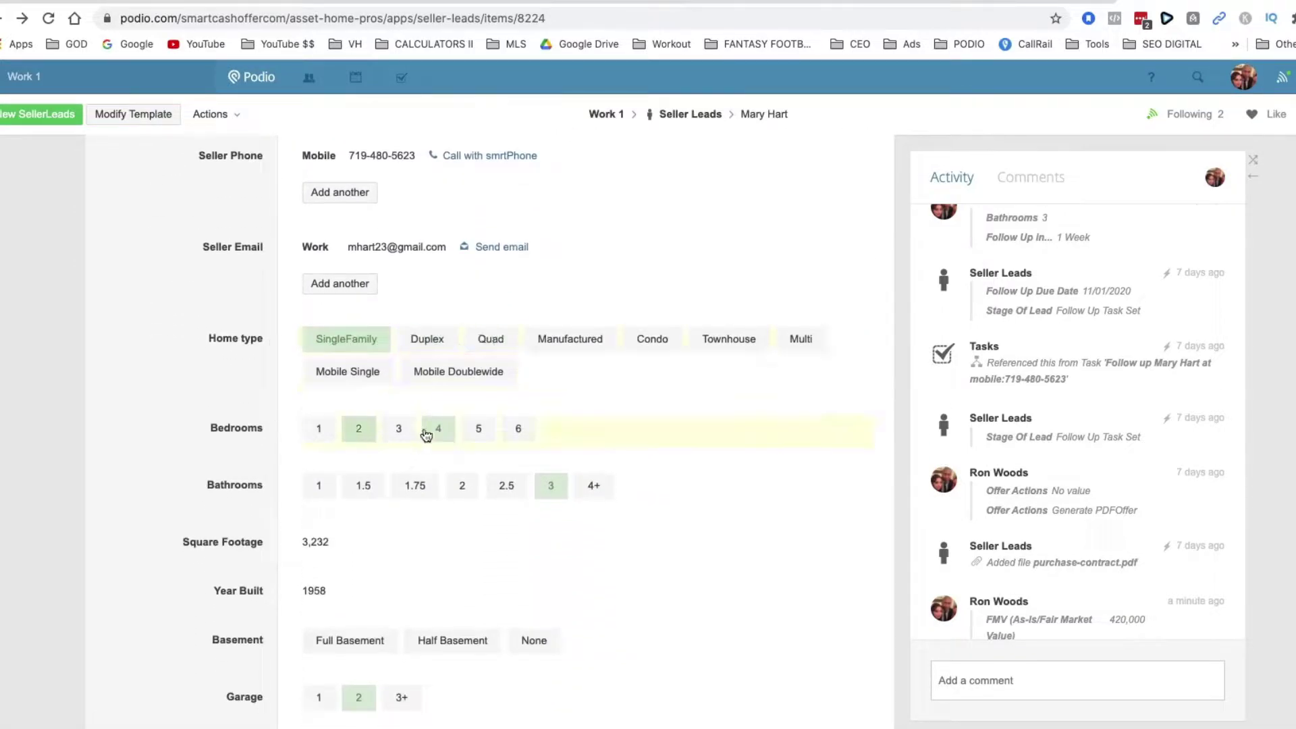
{"action": "scroll", "coordinate": [420, 516], "scroll_direction": "down", "scroll_amount": 1}
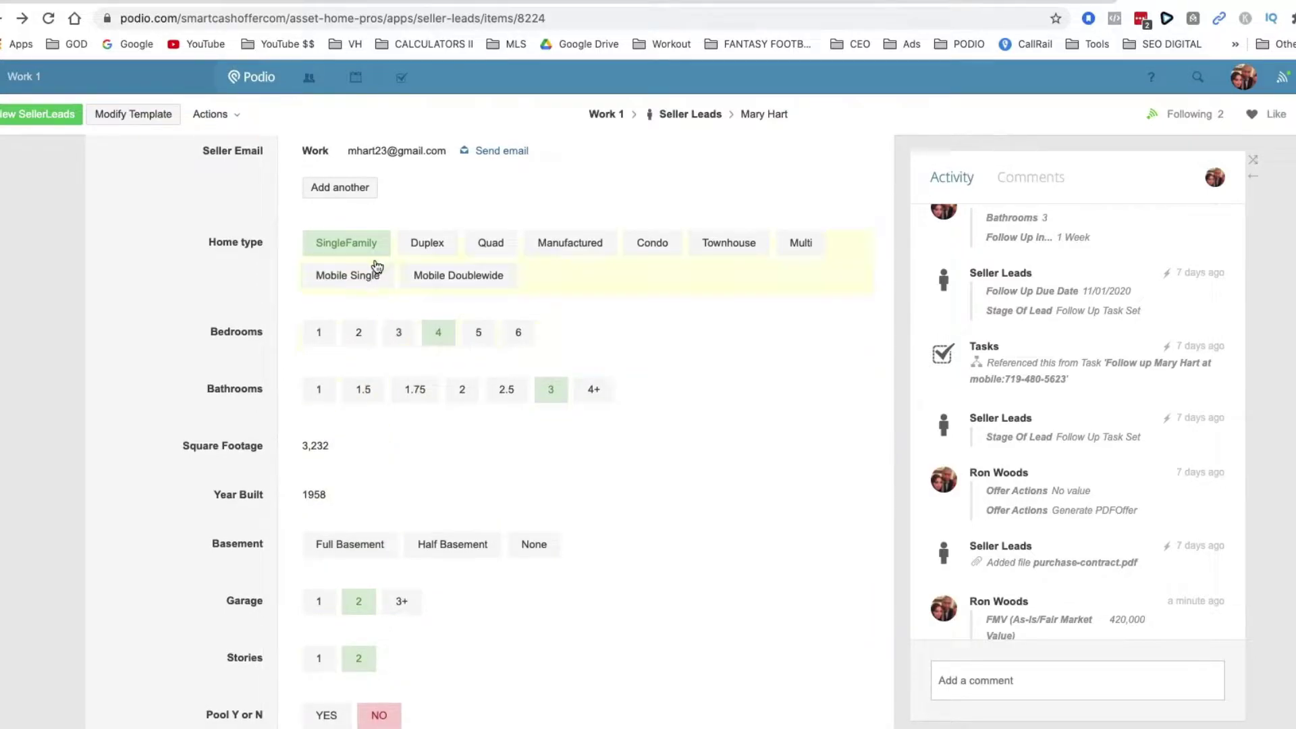
{"action": "scroll", "coordinate": [371, 281], "scroll_direction": "up", "scroll_amount": 1}
{"action": "scroll", "coordinate": [372, 281], "scroll_direction": "up", "scroll_amount": 1}
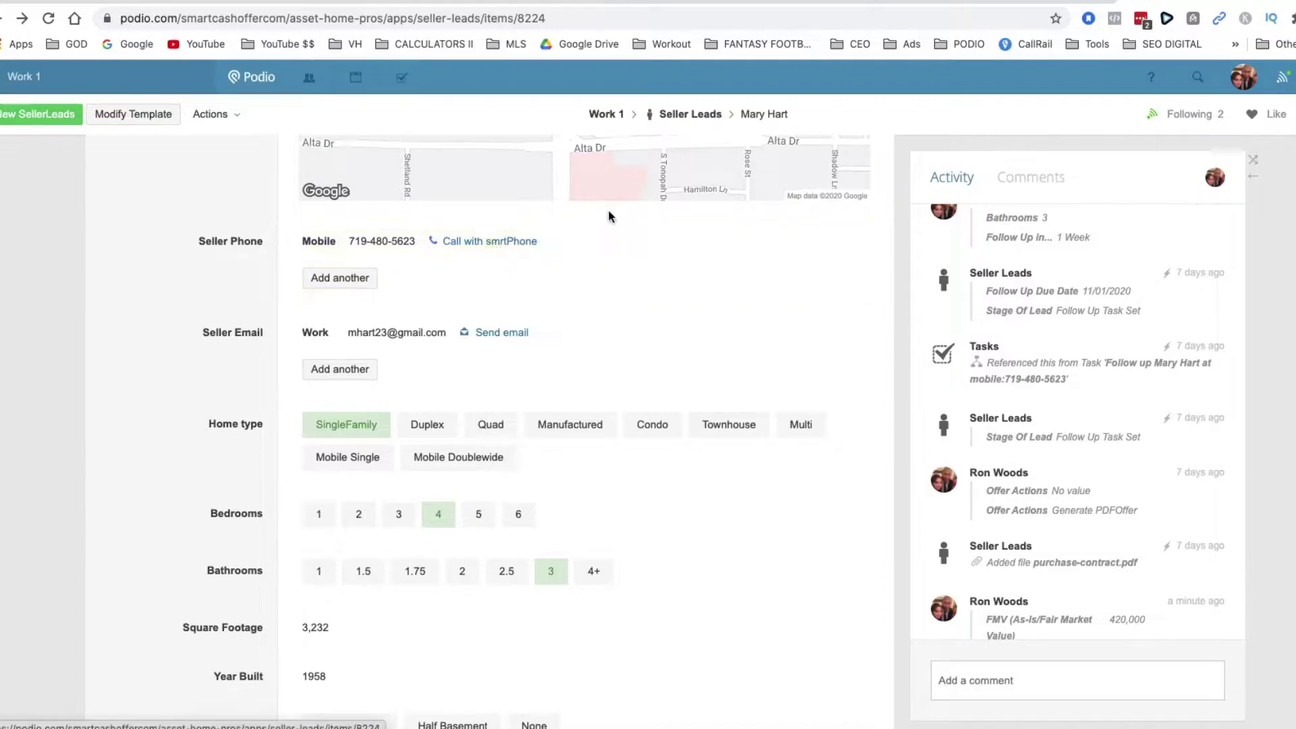
{"action": "scroll", "coordinate": [516, 338], "scroll_direction": "down", "scroll_amount": 3}
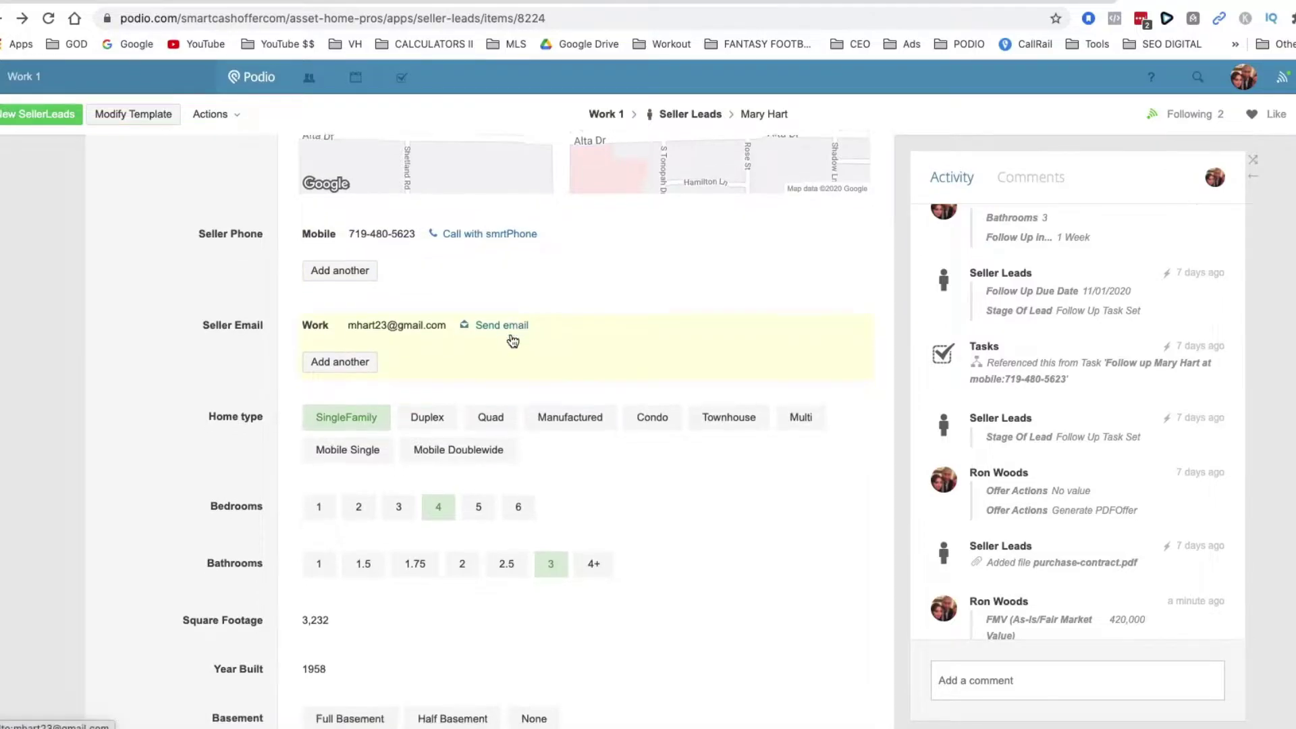
{"action": "scroll", "coordinate": [430, 404], "scroll_direction": "down", "scroll_amount": 6}
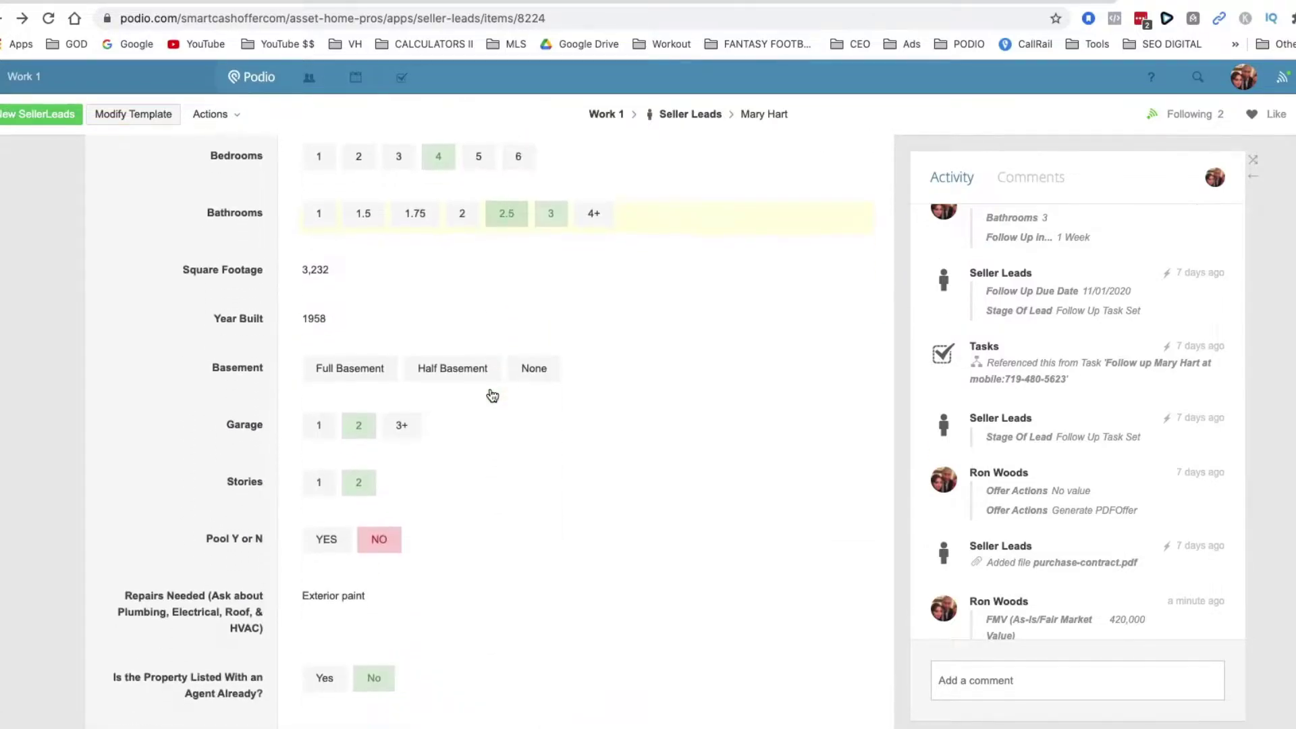
{"action": "scroll", "coordinate": [302, 389], "scroll_direction": "down", "scroll_amount": 3}
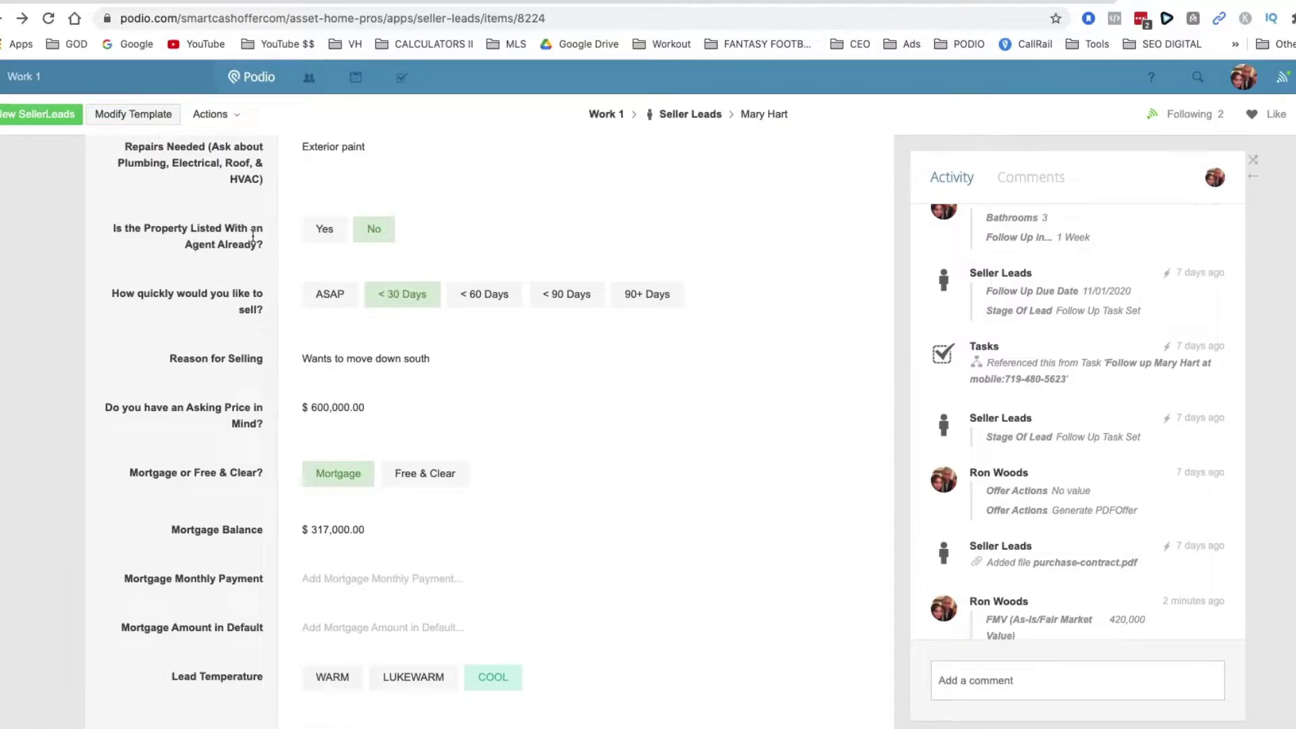
{"action": "scroll", "coordinate": [229, 240], "scroll_direction": "up", "scroll_amount": 1}
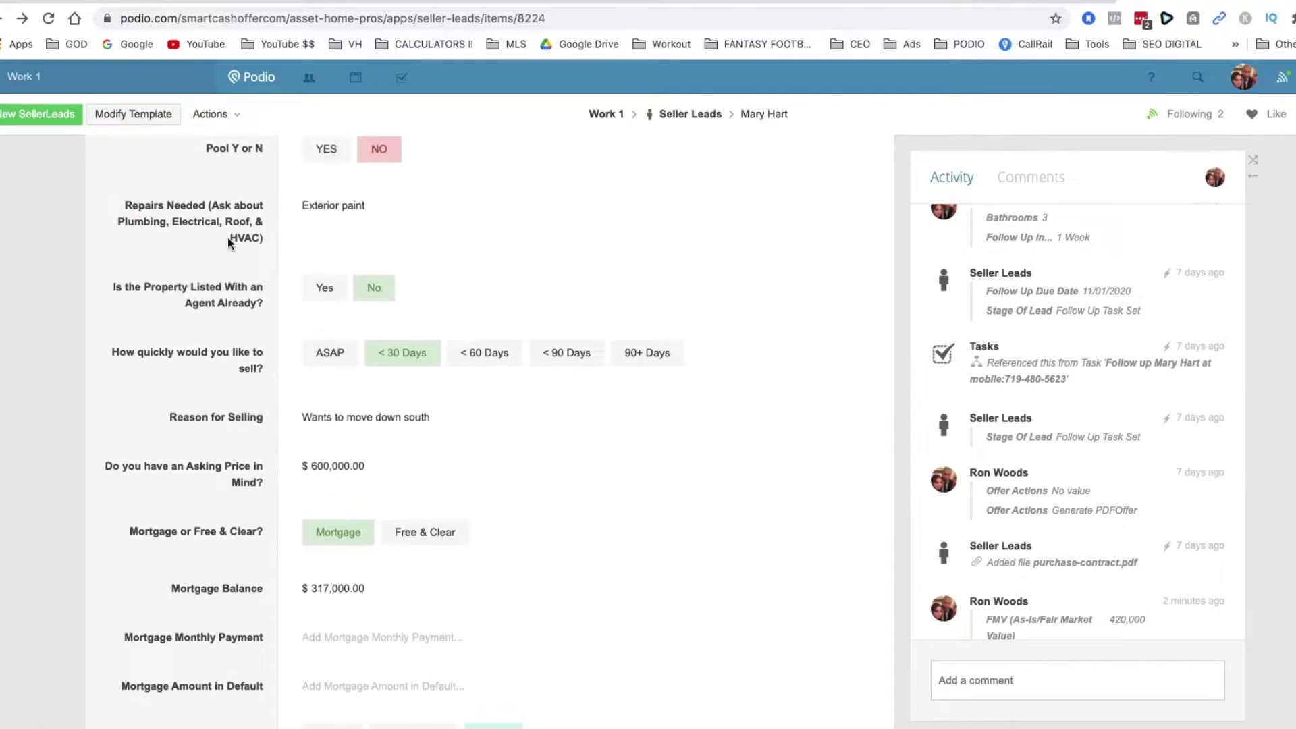
{"action": "scroll", "coordinate": [228, 242], "scroll_direction": "down", "scroll_amount": 1}
{"action": "scroll", "coordinate": [228, 243], "scroll_direction": "down", "scroll_amount": 1}
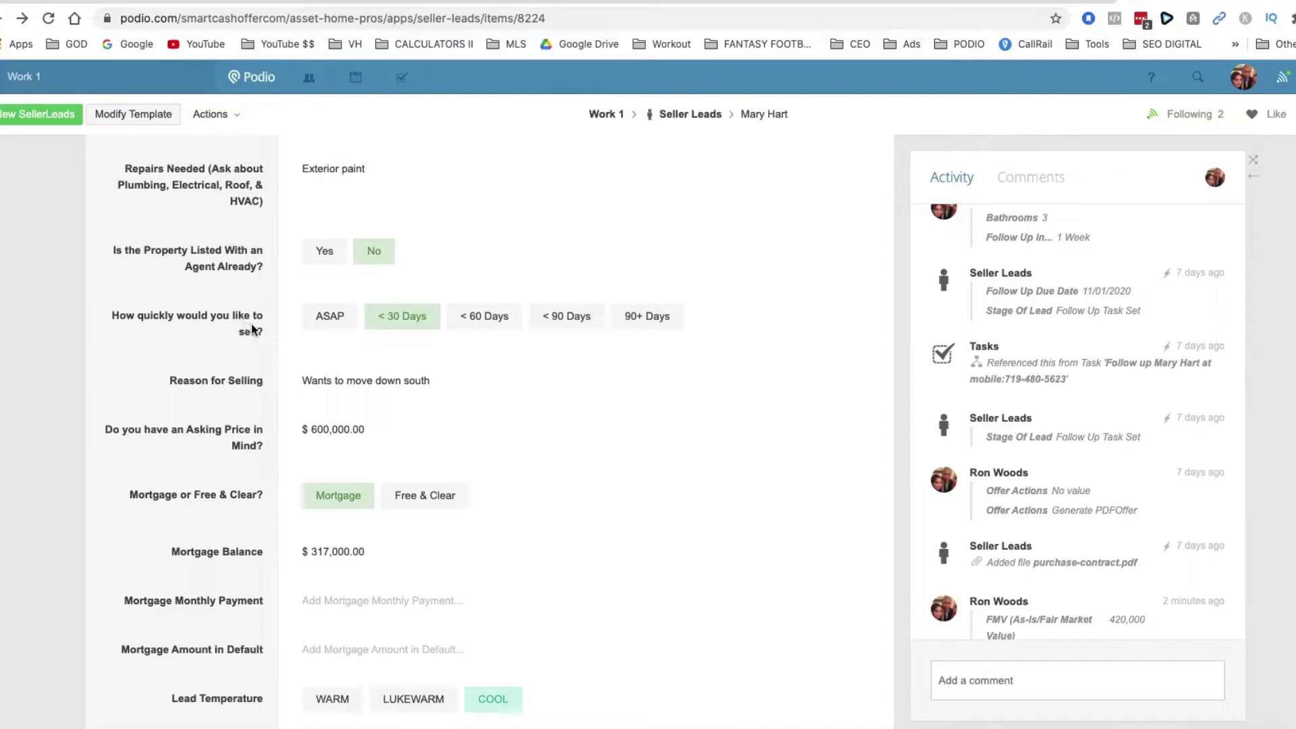
{"action": "scroll", "coordinate": [251, 325], "scroll_direction": "down", "scroll_amount": 1}
{"action": "scroll", "coordinate": [253, 326], "scroll_direction": "down", "scroll_amount": 5}
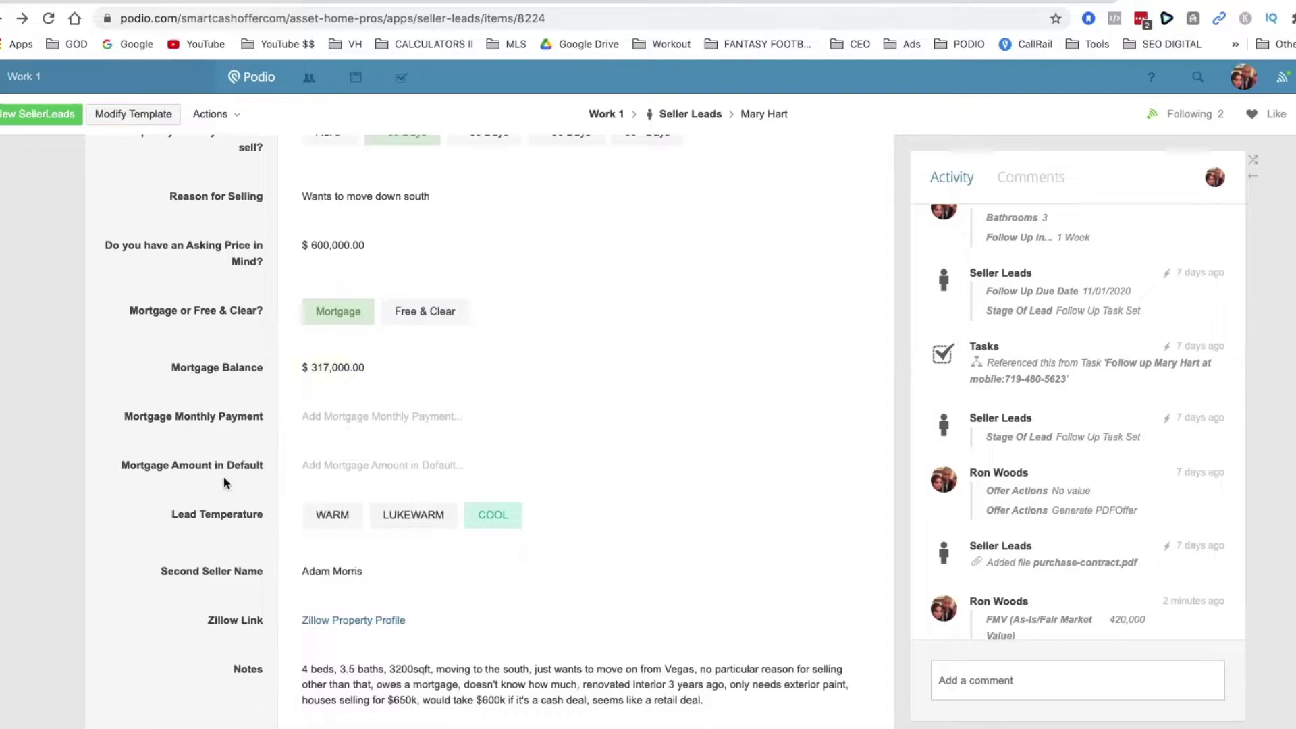
{"action": "scroll", "coordinate": [247, 466], "scroll_direction": "down", "scroll_amount": 1}
{"action": "scroll", "coordinate": [247, 466], "scroll_direction": "down", "scroll_amount": 4}
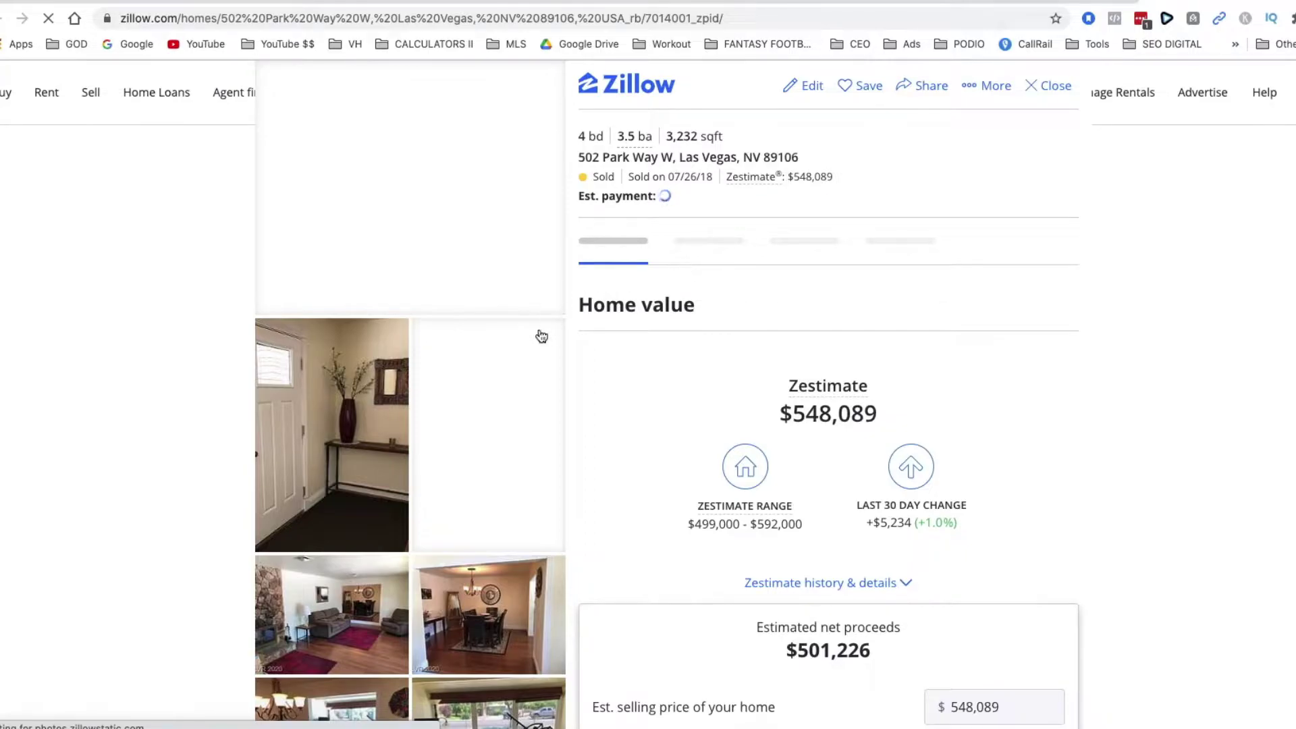
{"action": "scroll", "coordinate": [540, 341], "scroll_direction": "down", "scroll_amount": 3}
{"action": "scroll", "coordinate": [544, 350], "scroll_direction": "down", "scroll_amount": 4}
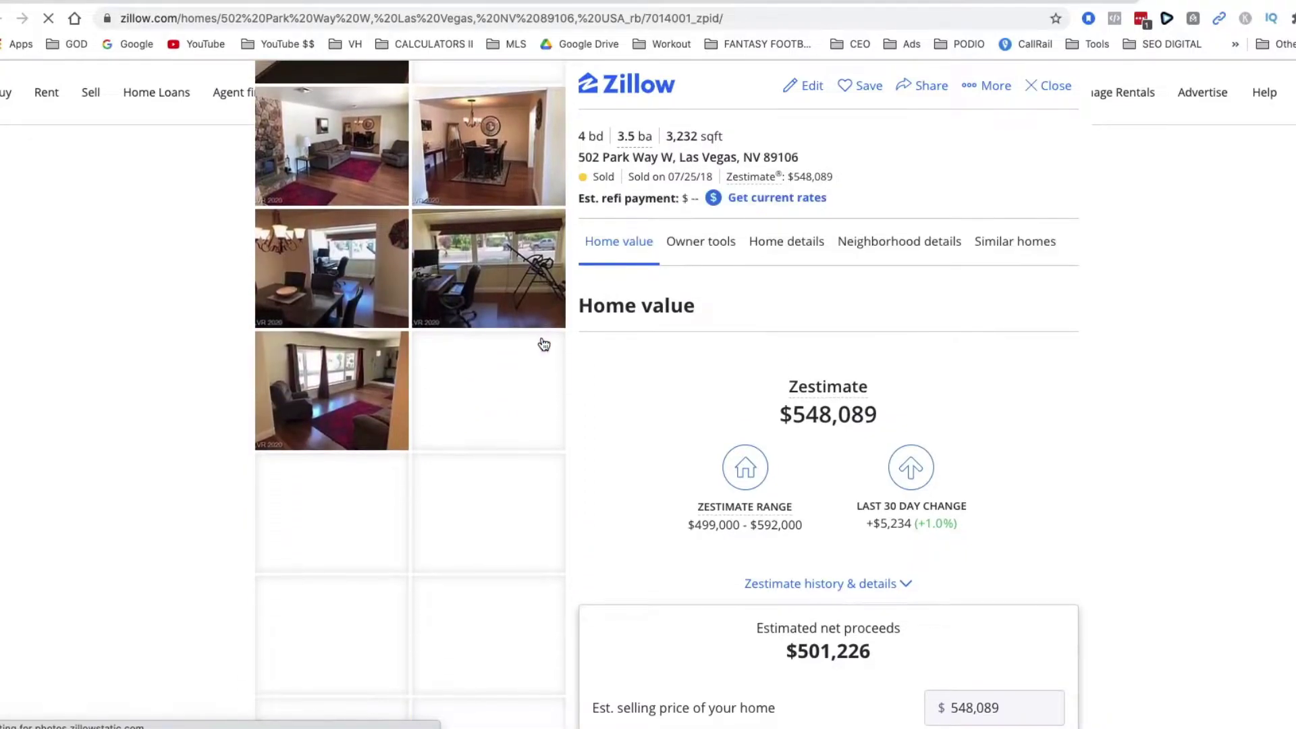
{"action": "scroll", "coordinate": [541, 334], "scroll_direction": "up", "scroll_amount": 7}
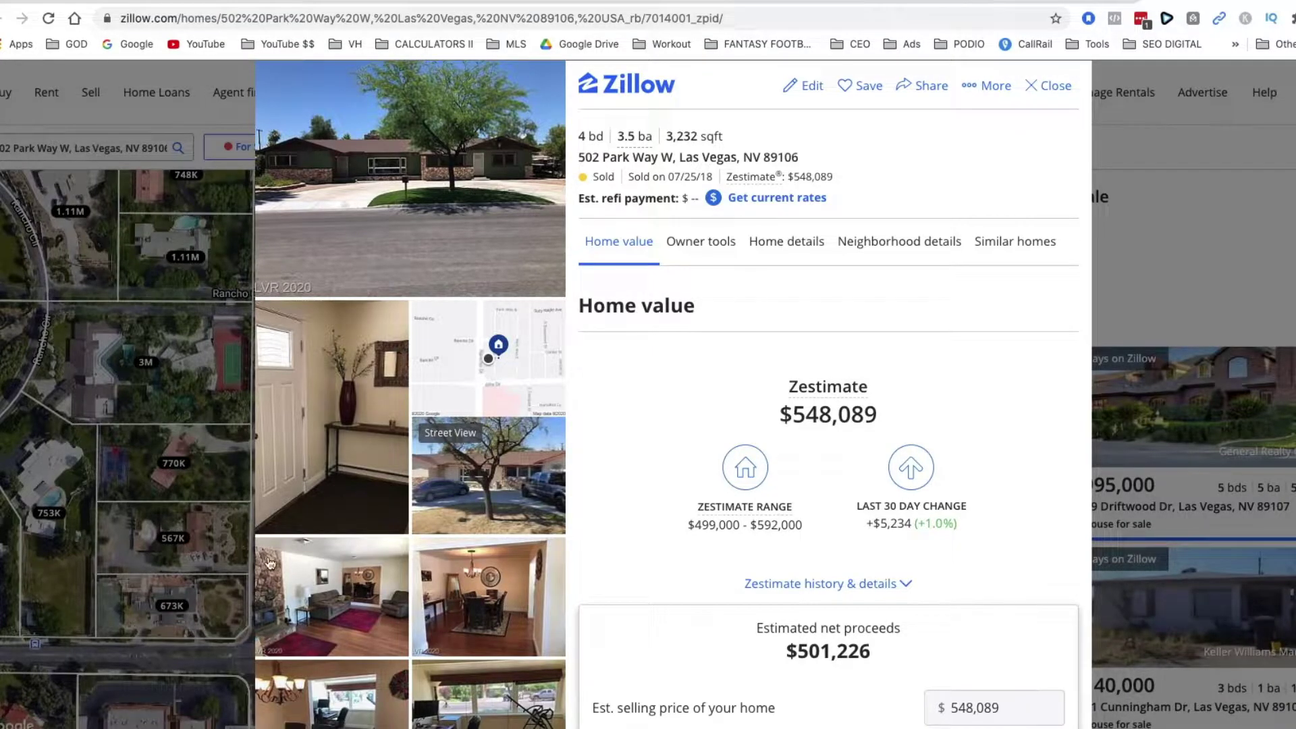
{"action": "left_click", "coordinate": [782, 247]}
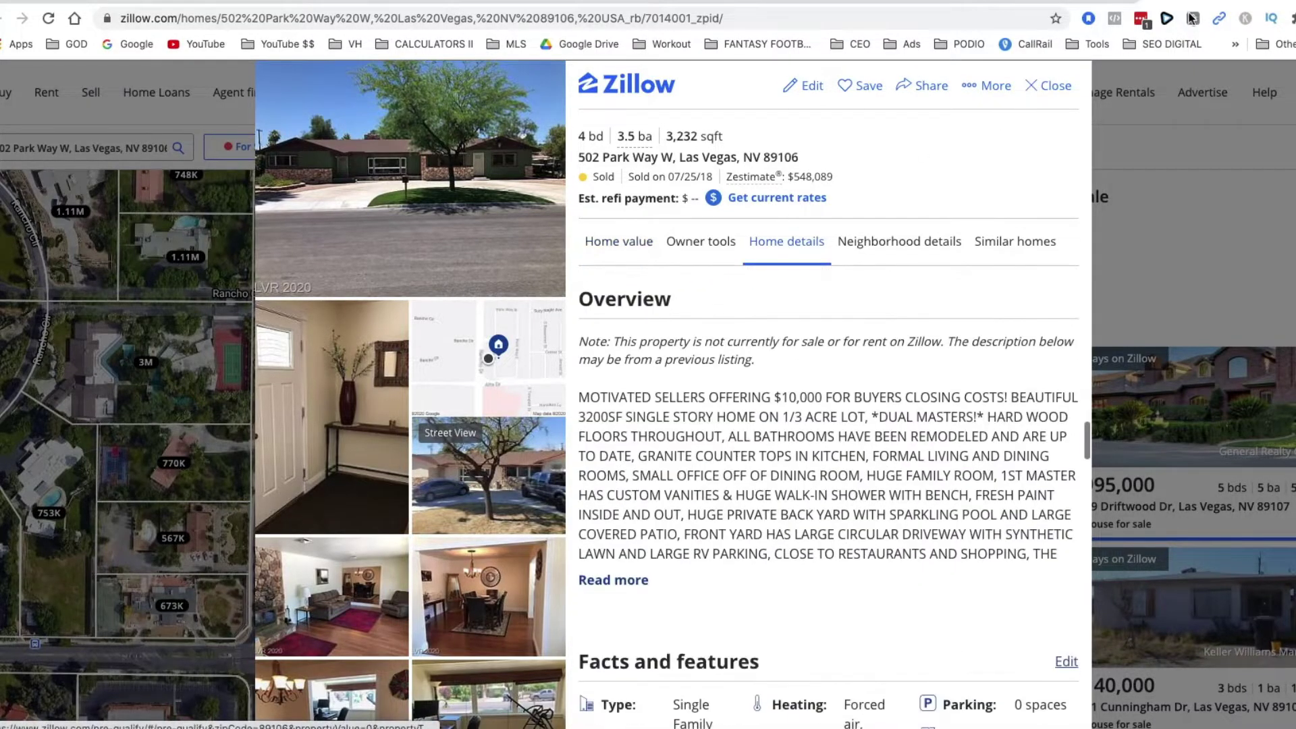
{"action": "key", "text": "ctrl+Tab"}
- Review the lead and check the Follow Up interval, keeping it at 1 Week
{"action": "scroll", "coordinate": [537, 515], "scroll_direction": "down", "scroll_amount": 2}
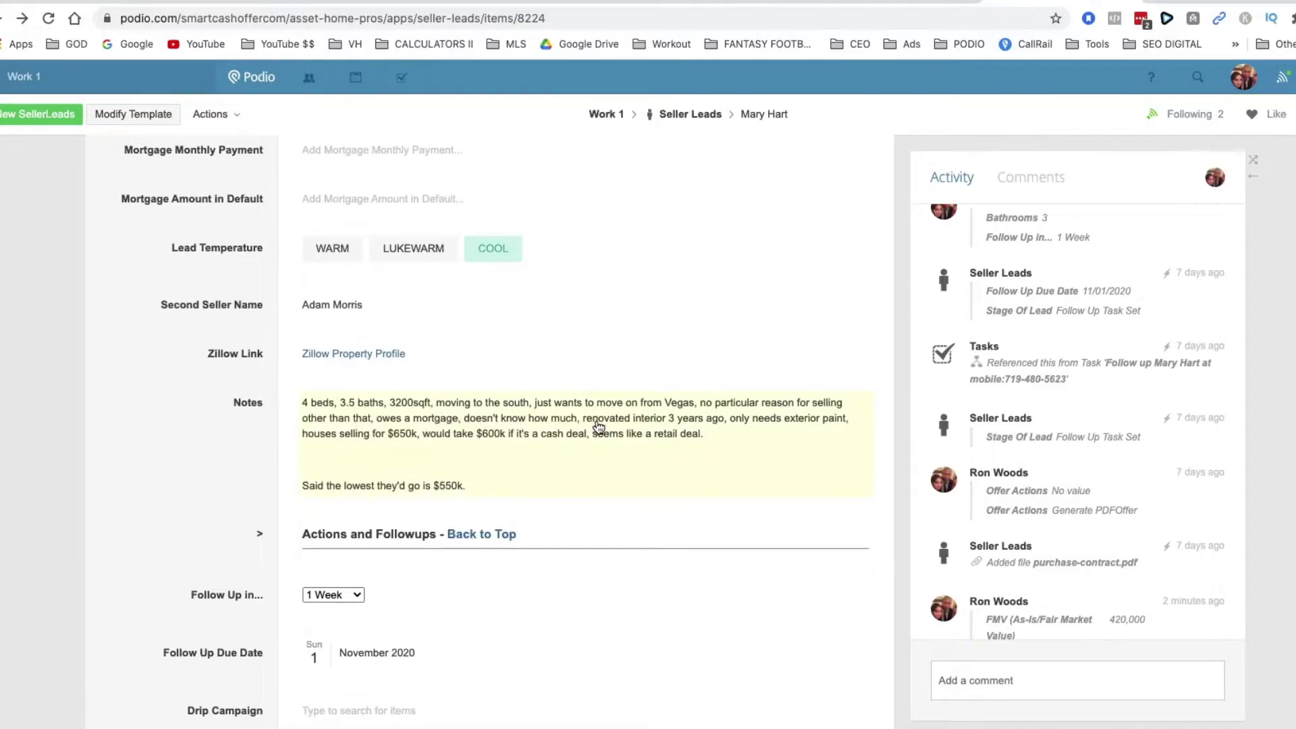
{"action": "scroll", "coordinate": [597, 425], "scroll_direction": "up", "scroll_amount": 3}
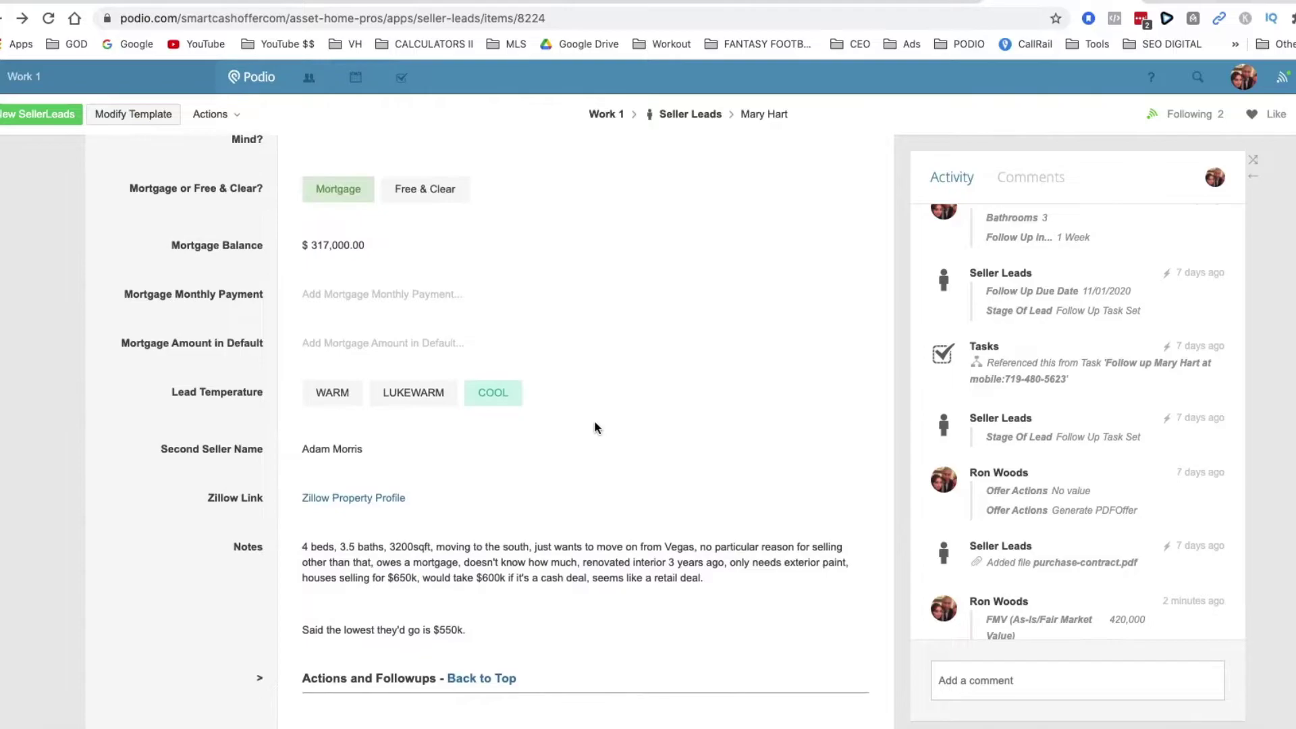
{"action": "scroll", "coordinate": [580, 412], "scroll_direction": "up", "scroll_amount": 4}
{"action": "scroll", "coordinate": [578, 410], "scroll_direction": "down", "scroll_amount": 4}
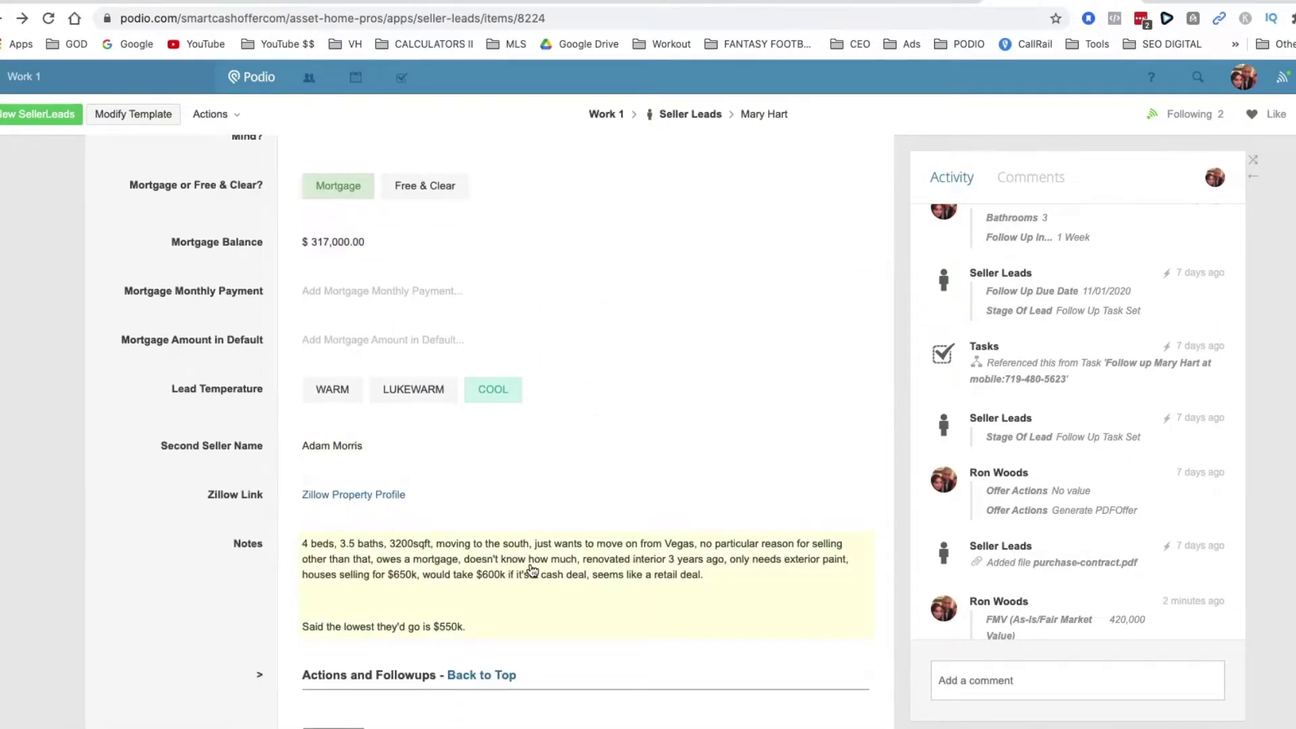
{"action": "scroll", "coordinate": [532, 570], "scroll_direction": "down", "scroll_amount": 6}
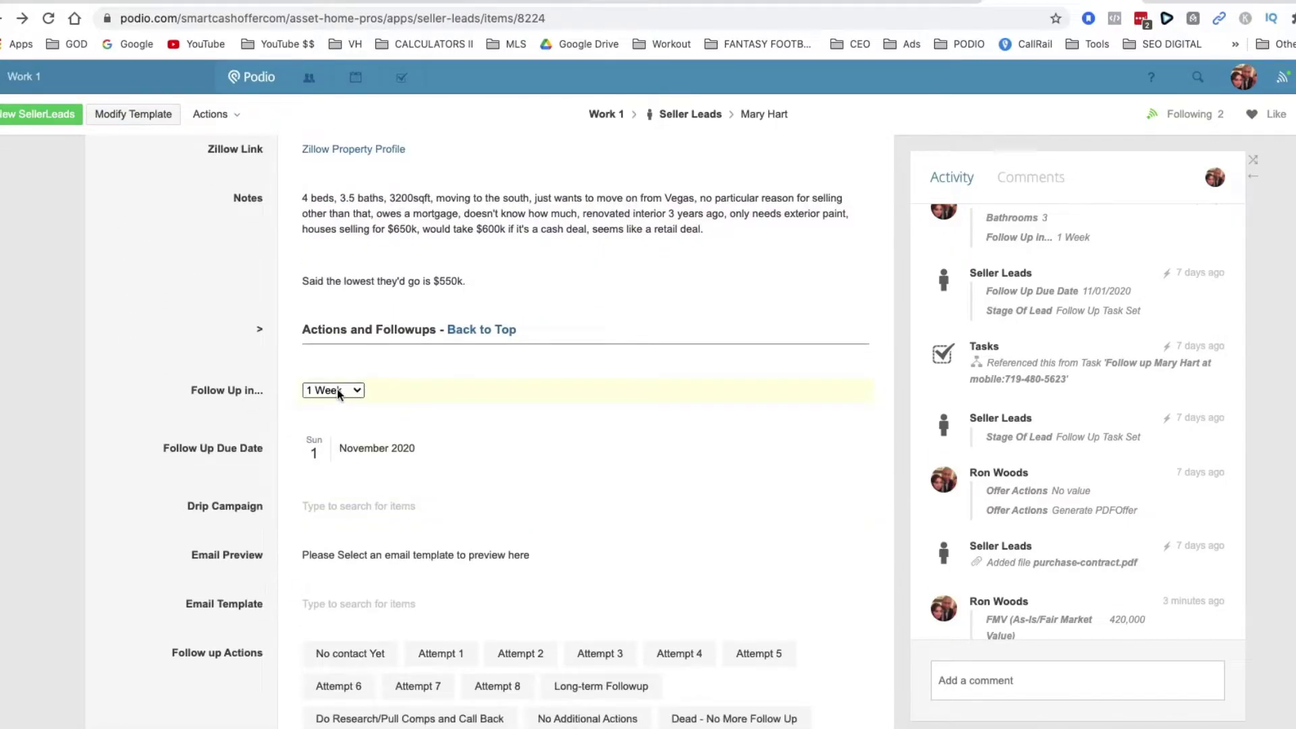
{"action": "left_click", "coordinate": [331, 392]}
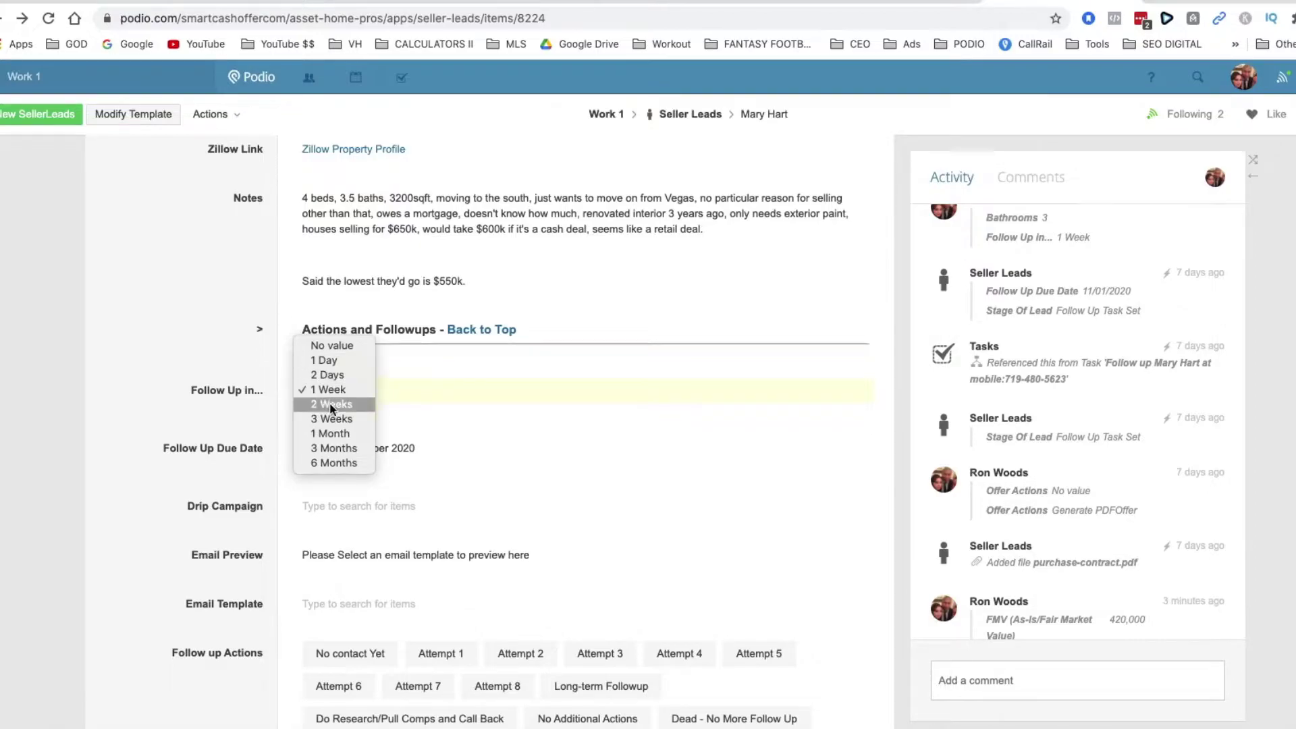
{"action": "left_click", "coordinate": [247, 414]}
- Leave the due date at 1 November 2020 and bring up the drip campaign list
{"action": "left_click", "coordinate": [371, 452]}
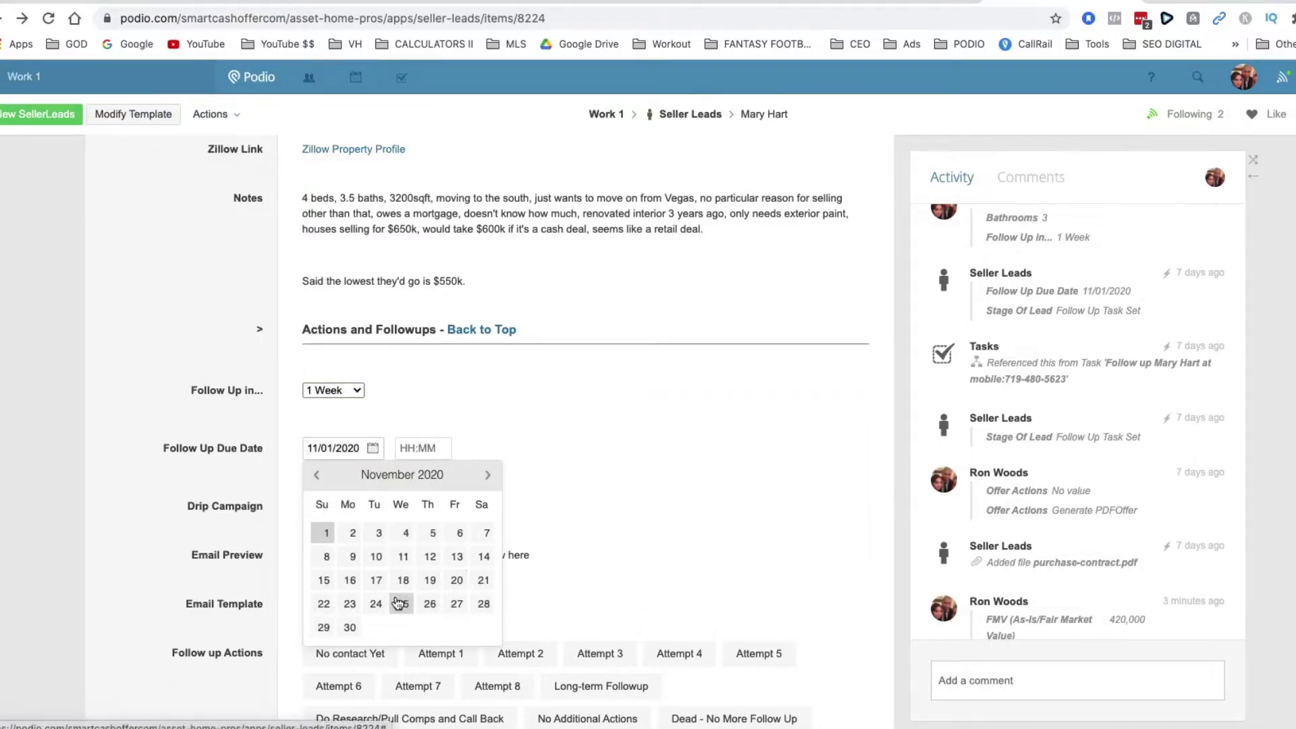
{"action": "left_click", "coordinate": [161, 444]}
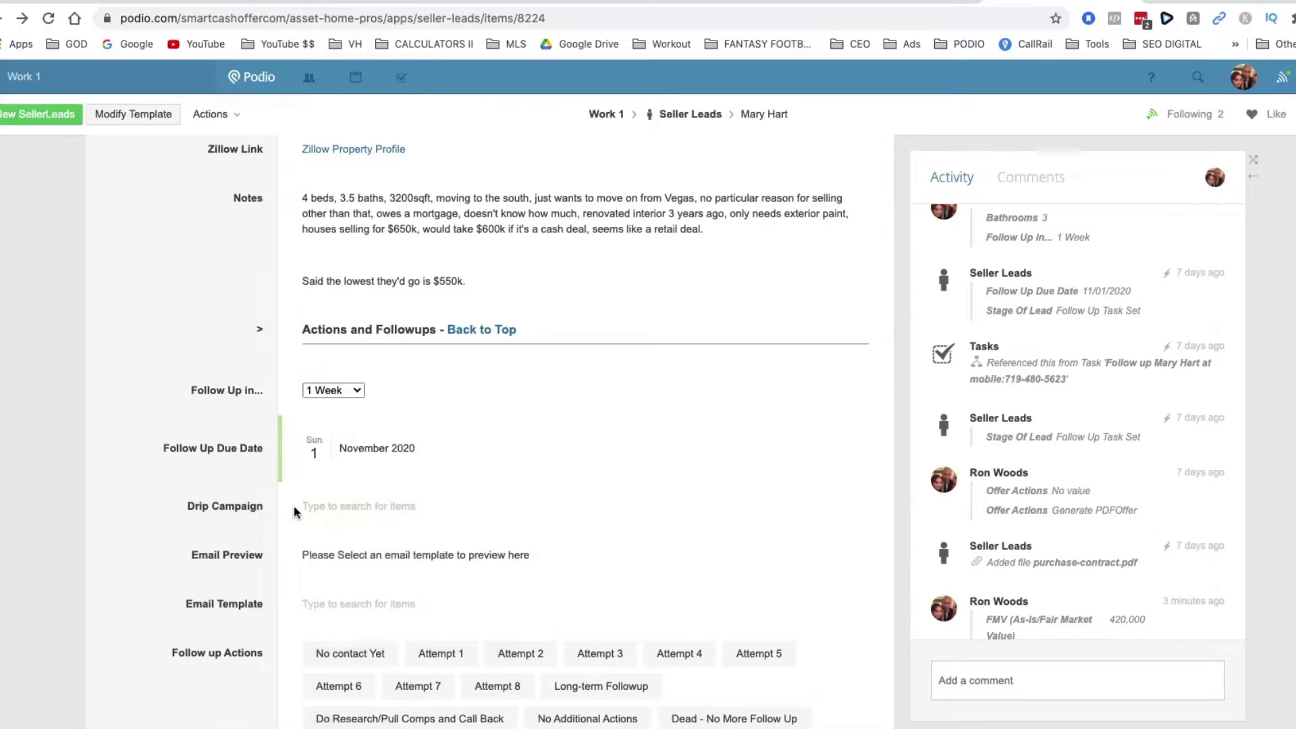
{"action": "left_click", "coordinate": [342, 511]}
- Close the drip campaign list without choosing any campaign
{"action": "scroll", "coordinate": [234, 532], "scroll_direction": "down", "scroll_amount": 2}
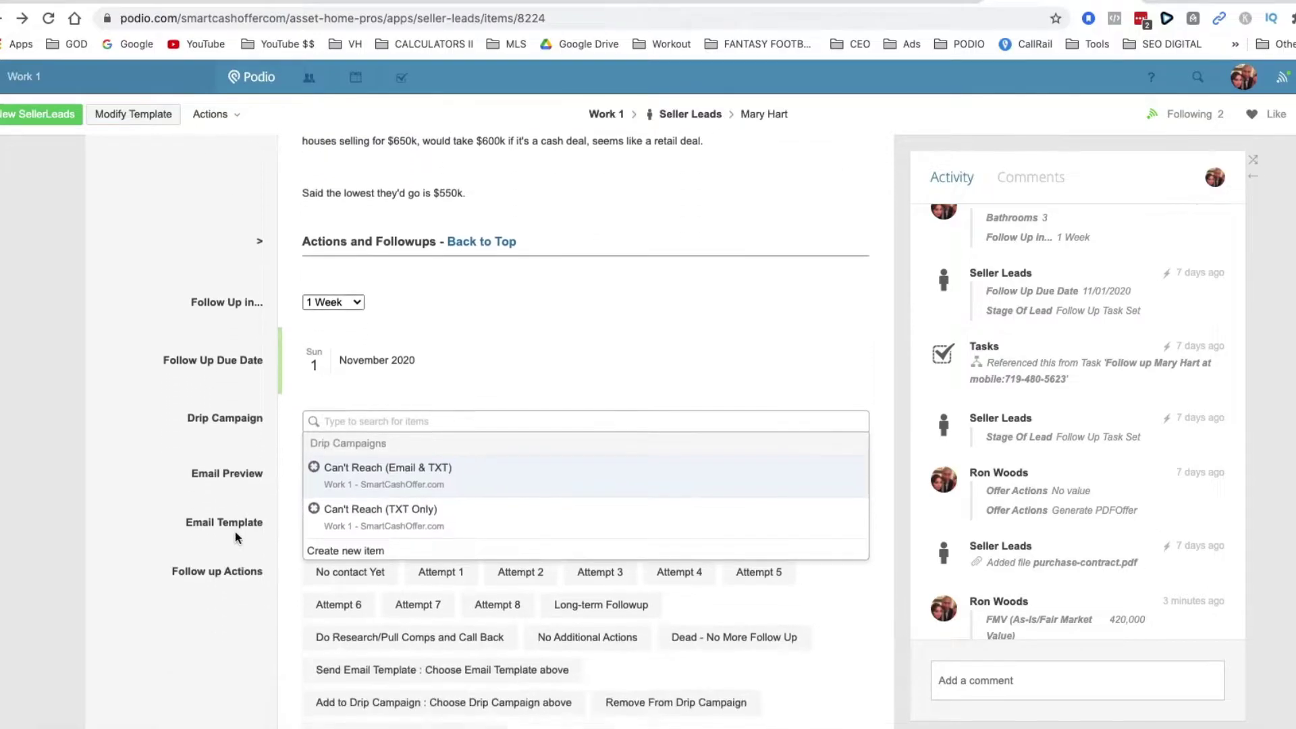
{"action": "left_click", "coordinate": [239, 371]}
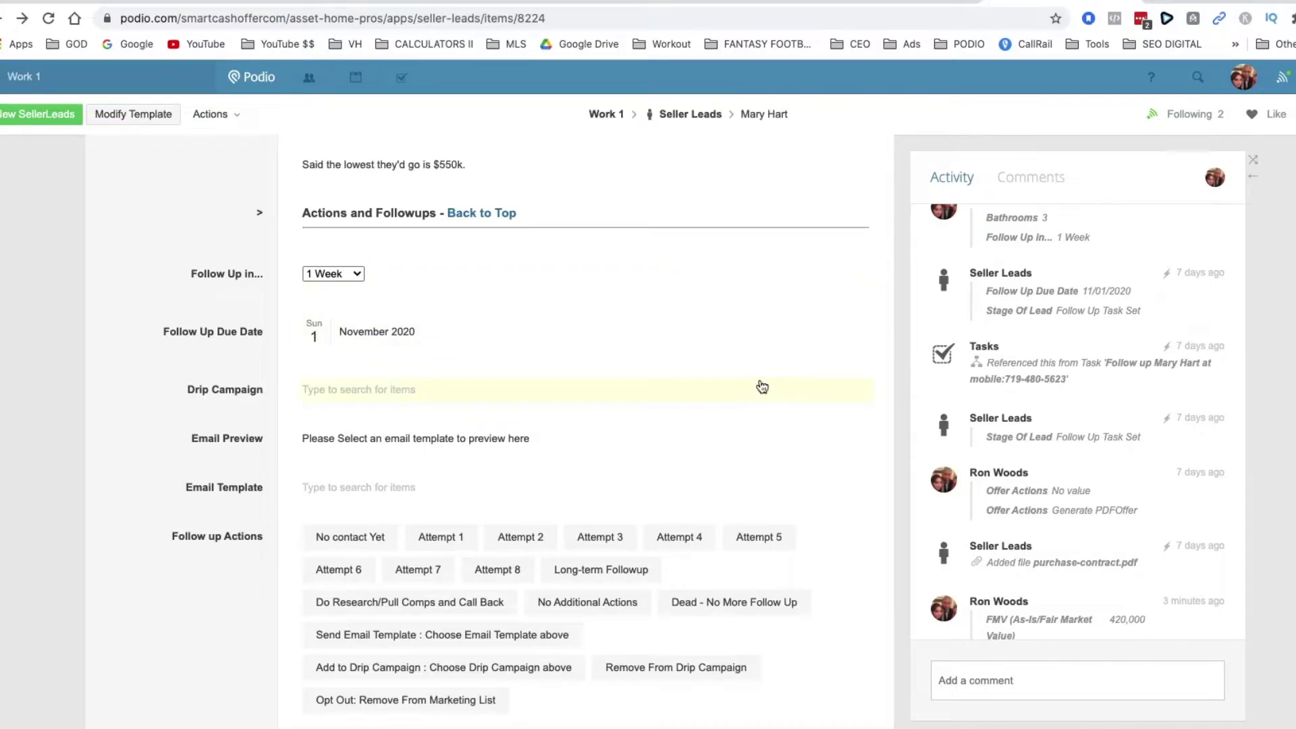
{"action": "scroll", "coordinate": [539, 324], "scroll_direction": "down", "scroll_amount": 4}
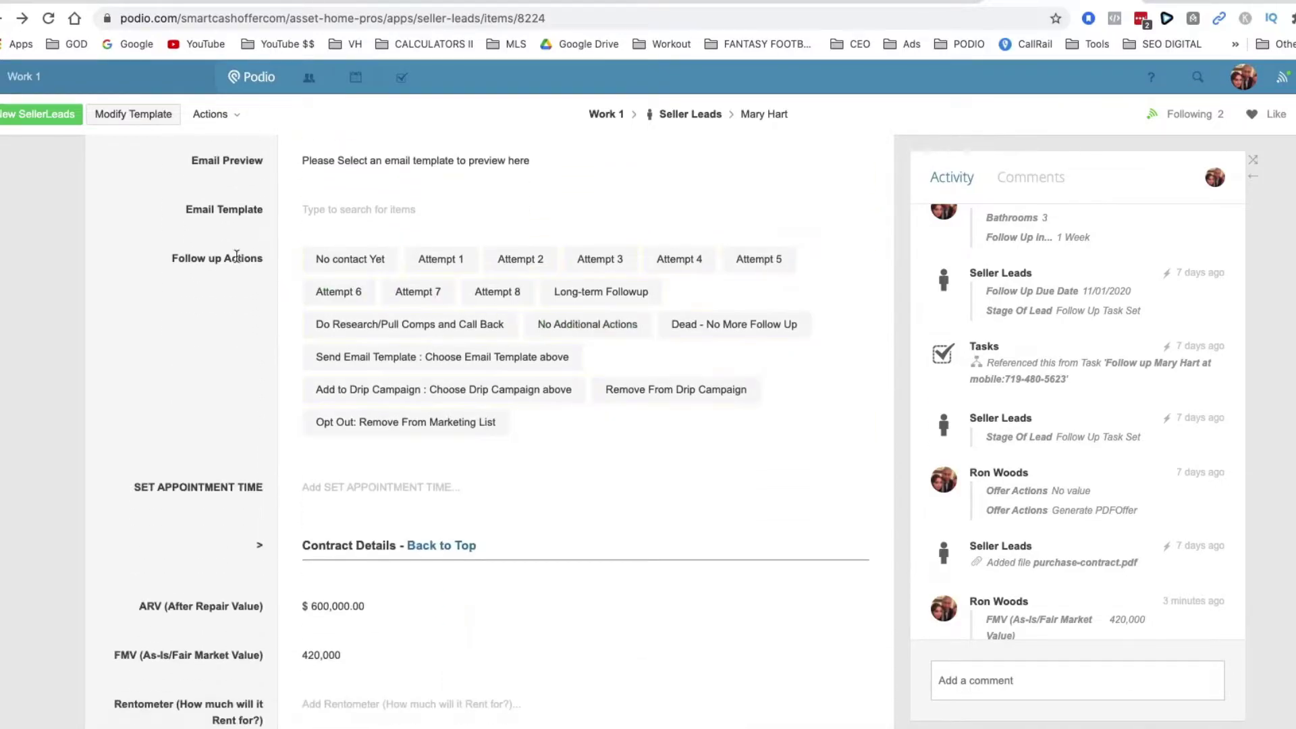
{"action": "left_click", "coordinate": [502, 265]}
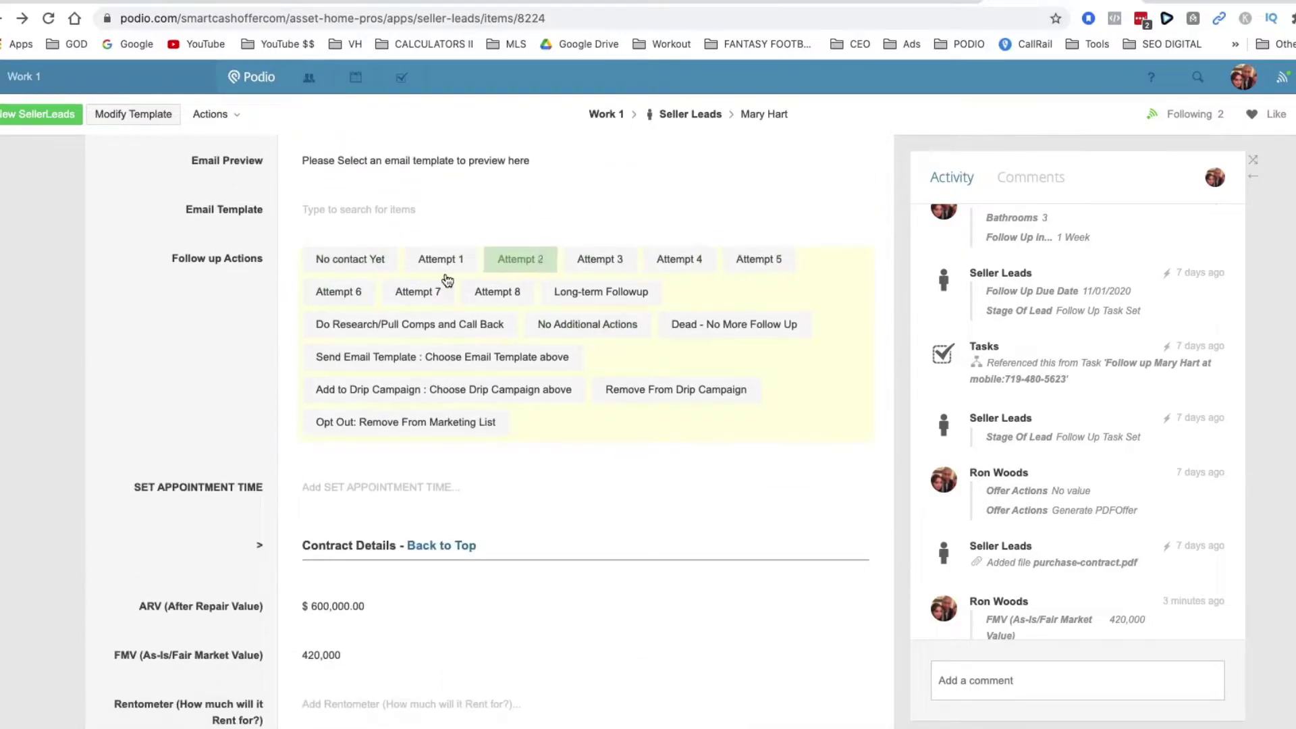
{"action": "left_click", "coordinate": [405, 325]}
{"action": "scroll", "coordinate": [270, 330], "scroll_direction": "down", "scroll_amount": 3}
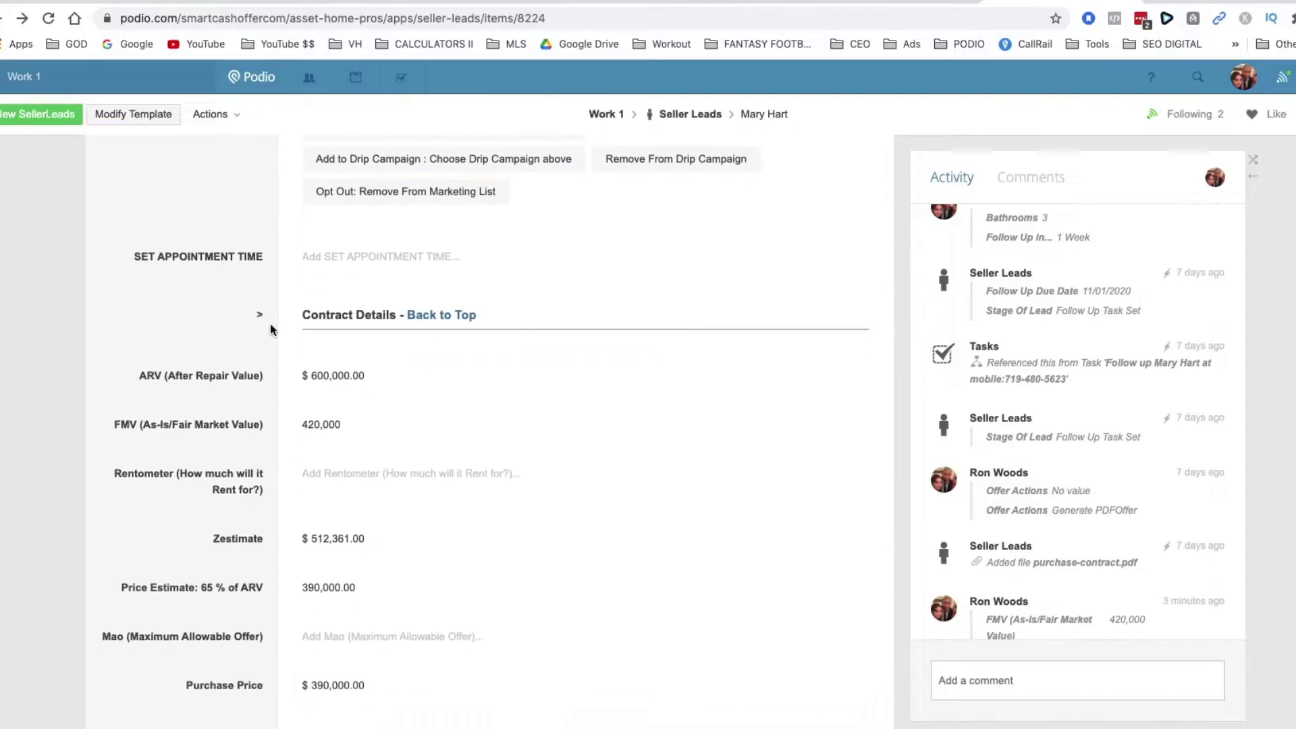
{"action": "scroll", "coordinate": [270, 329], "scroll_direction": "down", "scroll_amount": 1}
{"action": "scroll", "coordinate": [434, 275], "scroll_direction": "down", "scroll_amount": 2}
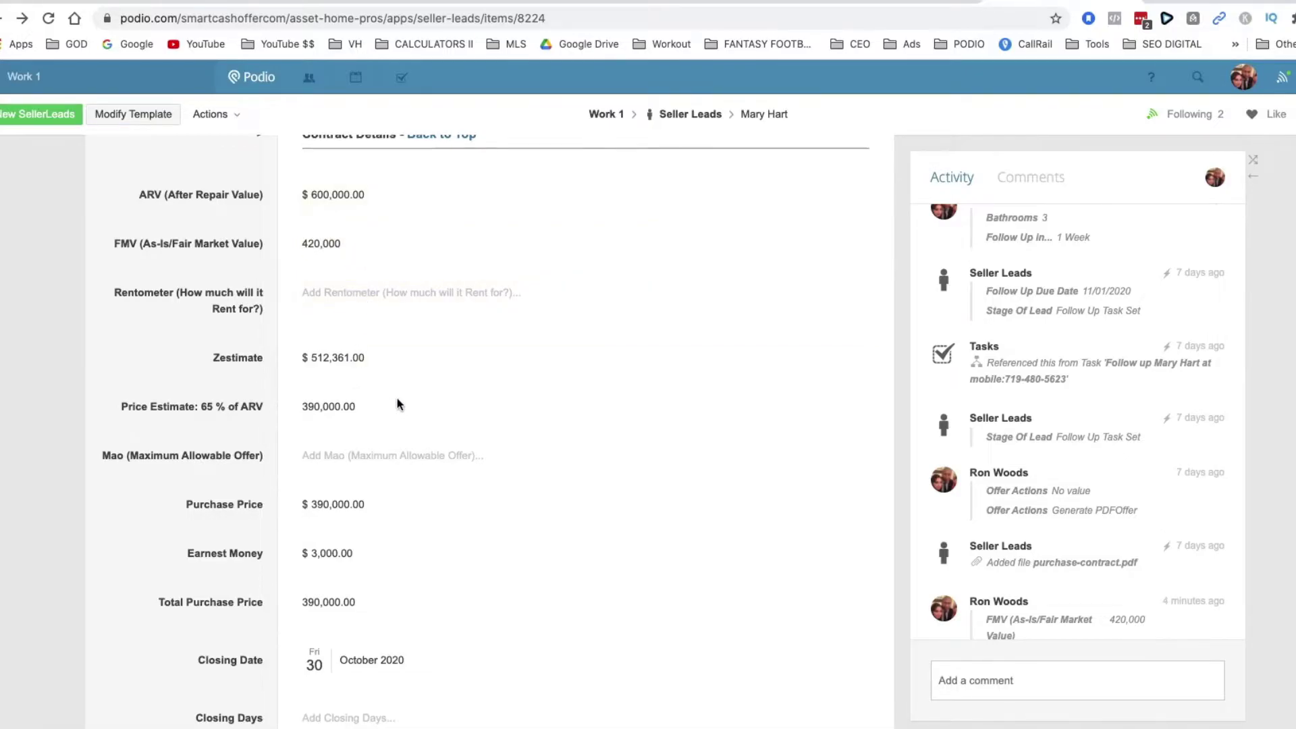
{"action": "scroll", "coordinate": [441, 471], "scroll_direction": "down", "scroll_amount": 2}
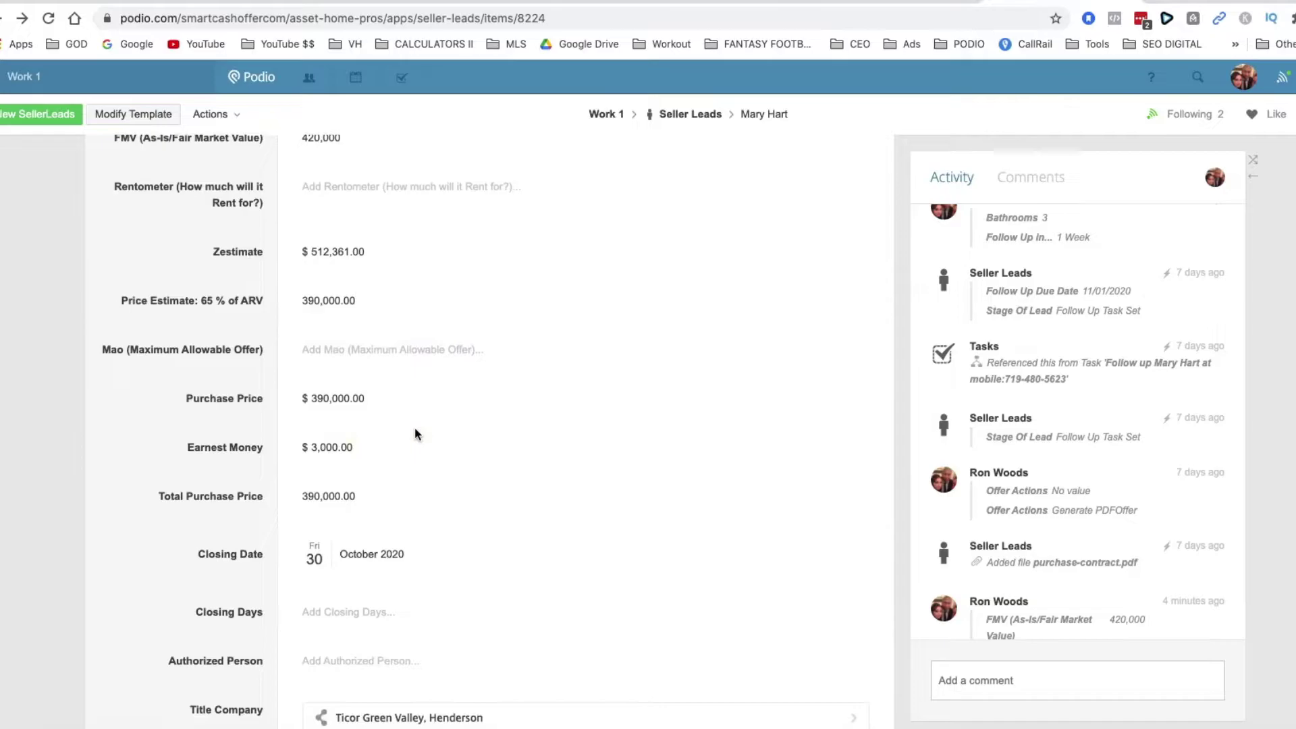
{"action": "scroll", "coordinate": [427, 434], "scroll_direction": "down", "scroll_amount": 2}
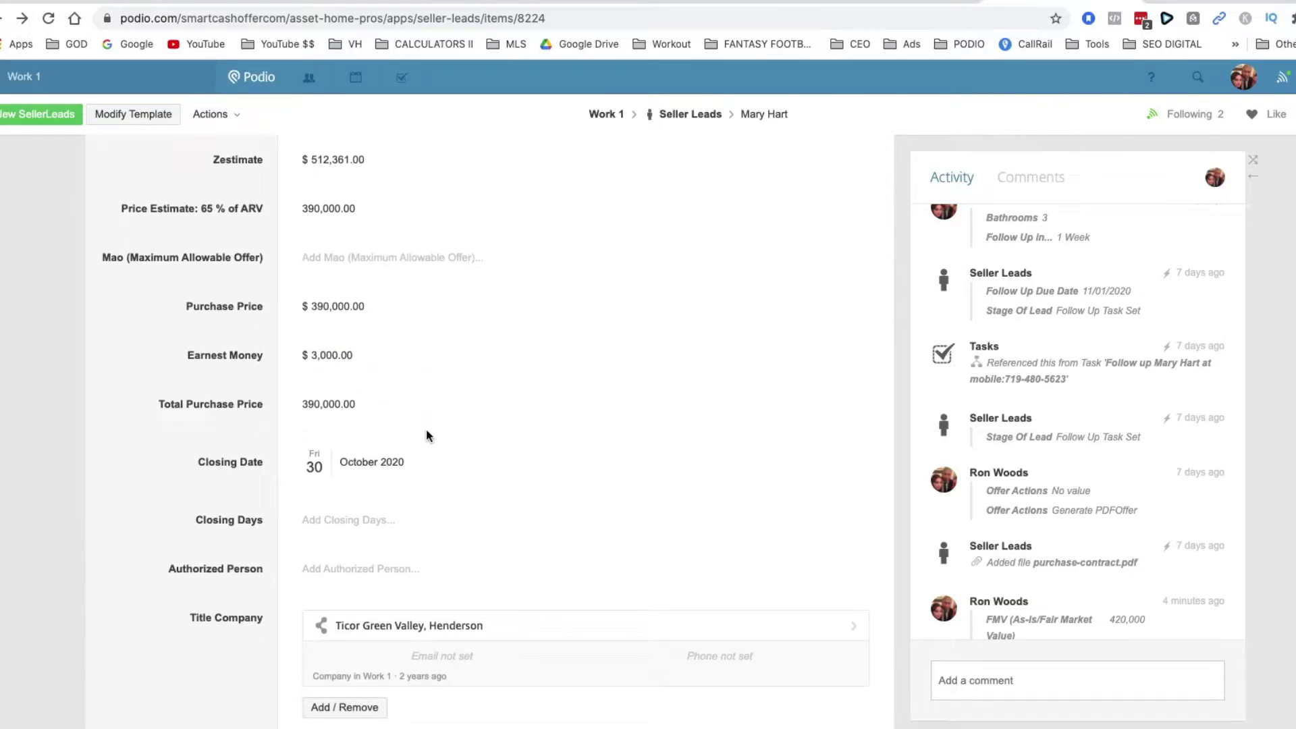
{"action": "scroll", "coordinate": [438, 426], "scroll_direction": "down", "scroll_amount": 2}
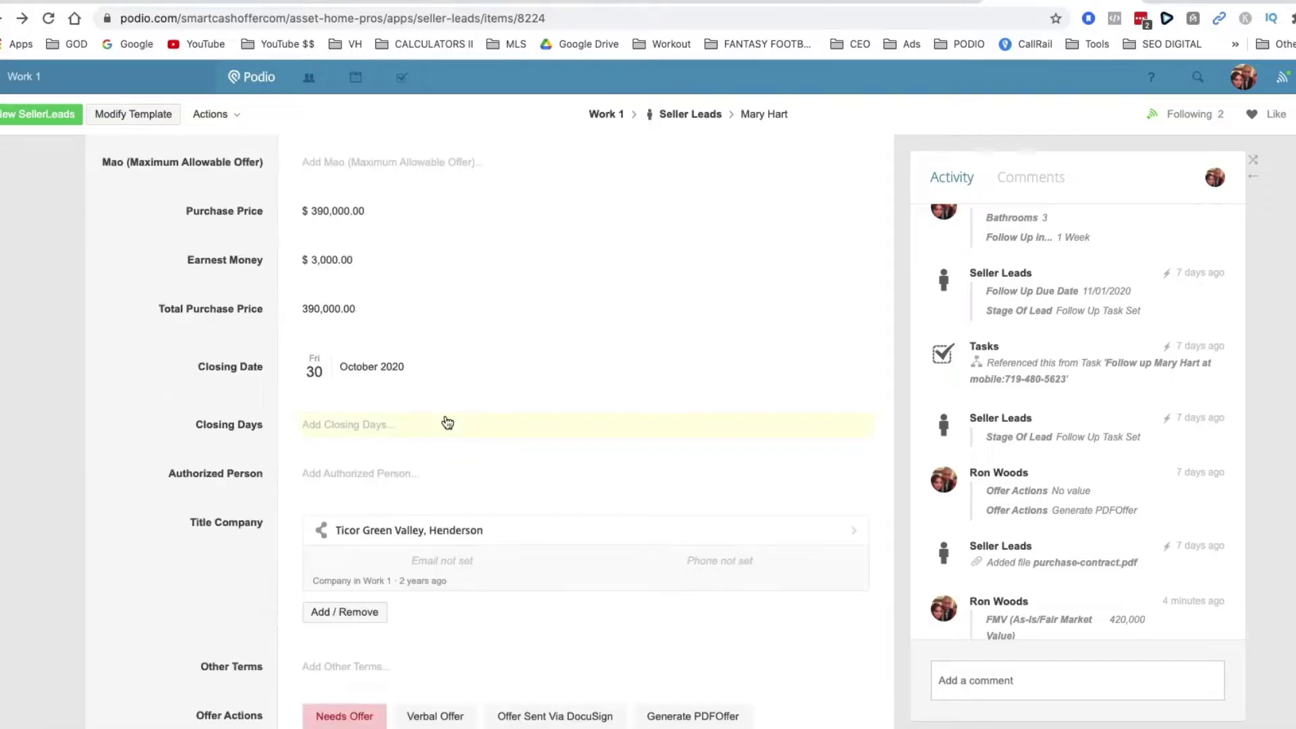
{"action": "scroll", "coordinate": [425, 322], "scroll_direction": "up", "scroll_amount": 3}
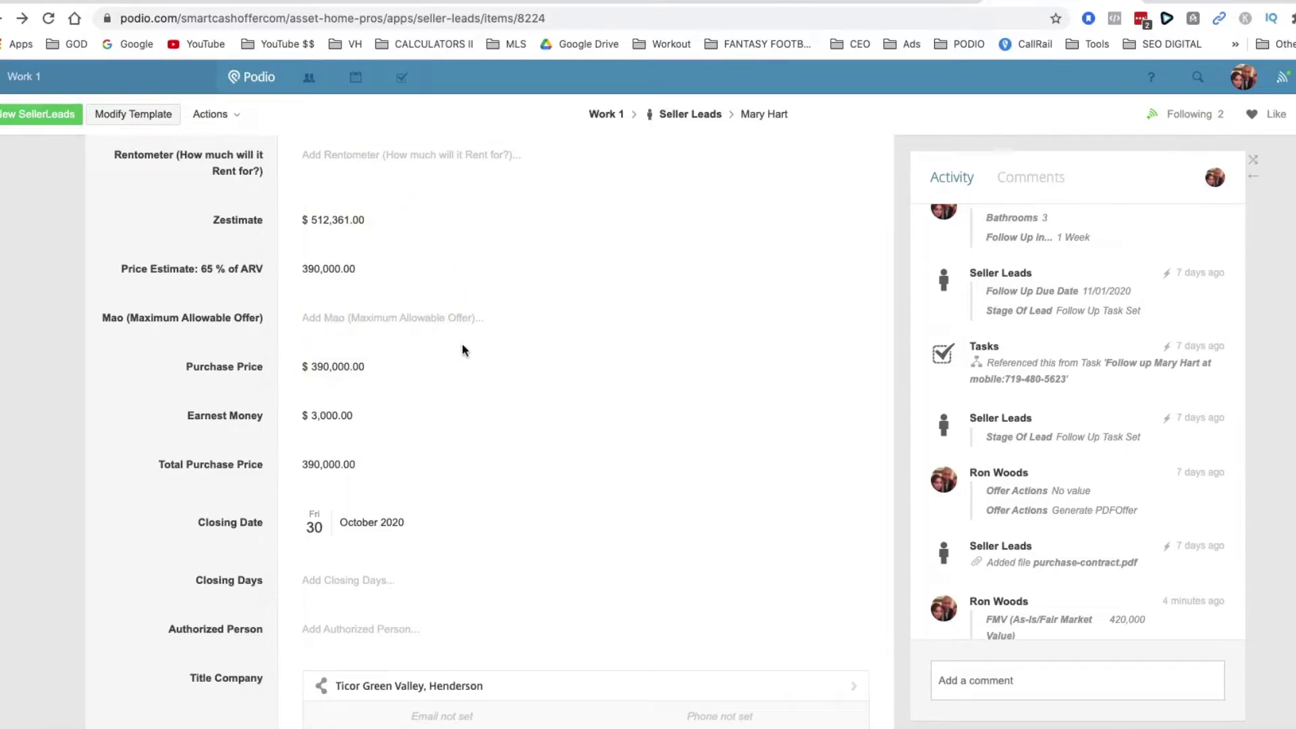
{"action": "scroll", "coordinate": [462, 344], "scroll_direction": "down", "scroll_amount": 2}
{"action": "scroll", "coordinate": [437, 418], "scroll_direction": "down", "scroll_amount": 3}
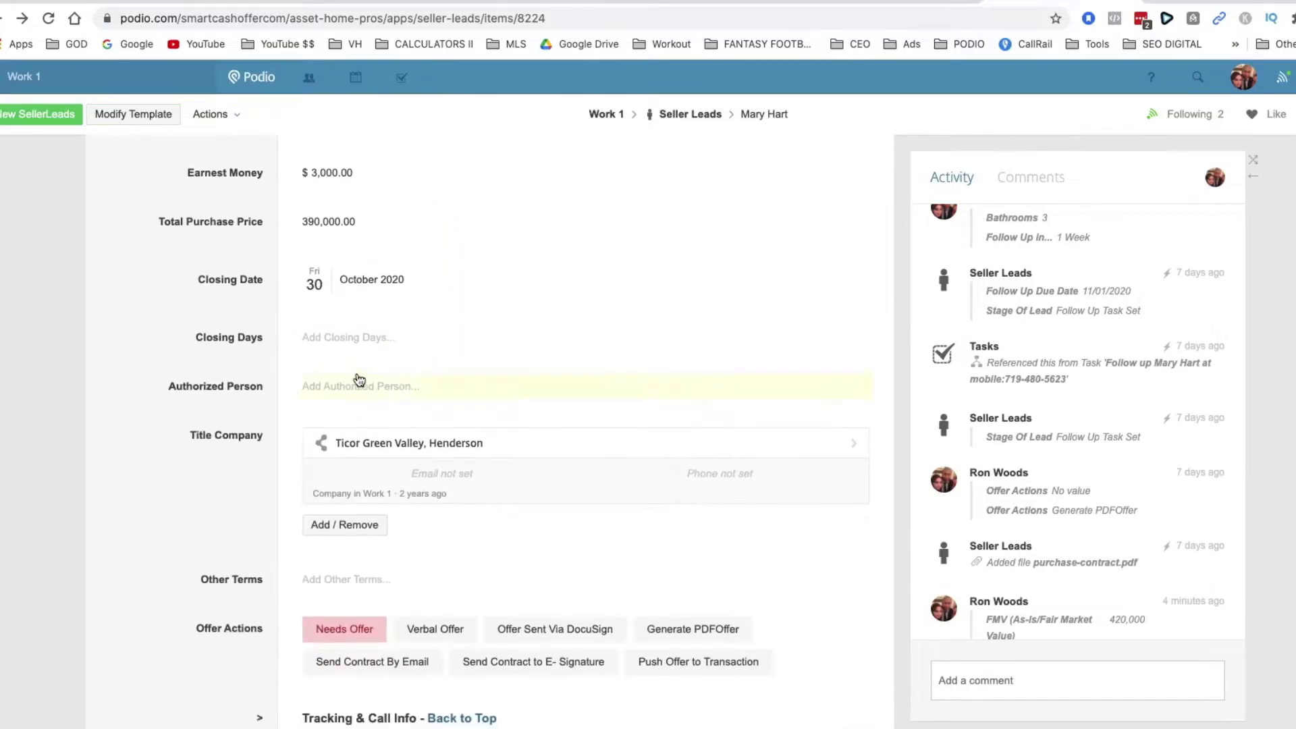
{"action": "scroll", "coordinate": [359, 380], "scroll_direction": "down", "scroll_amount": 4}
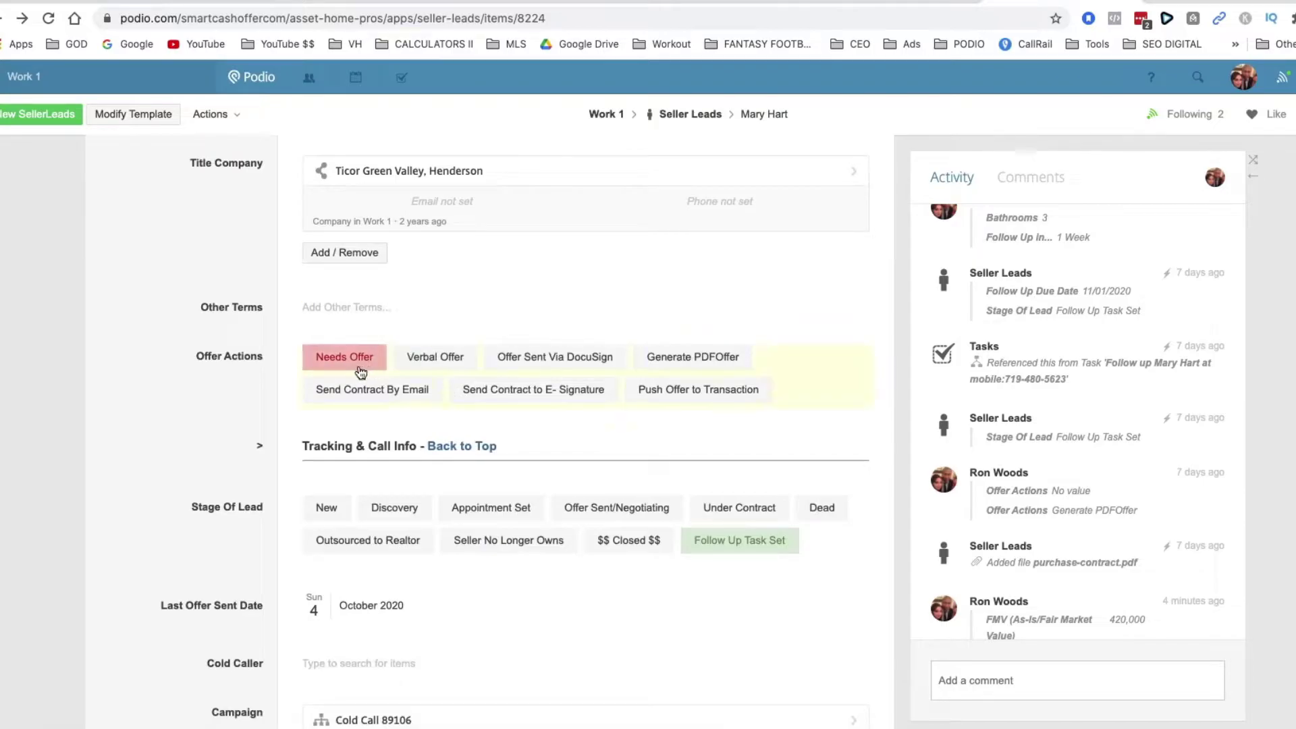
{"action": "scroll", "coordinate": [398, 341], "scroll_direction": "up", "scroll_amount": 6}
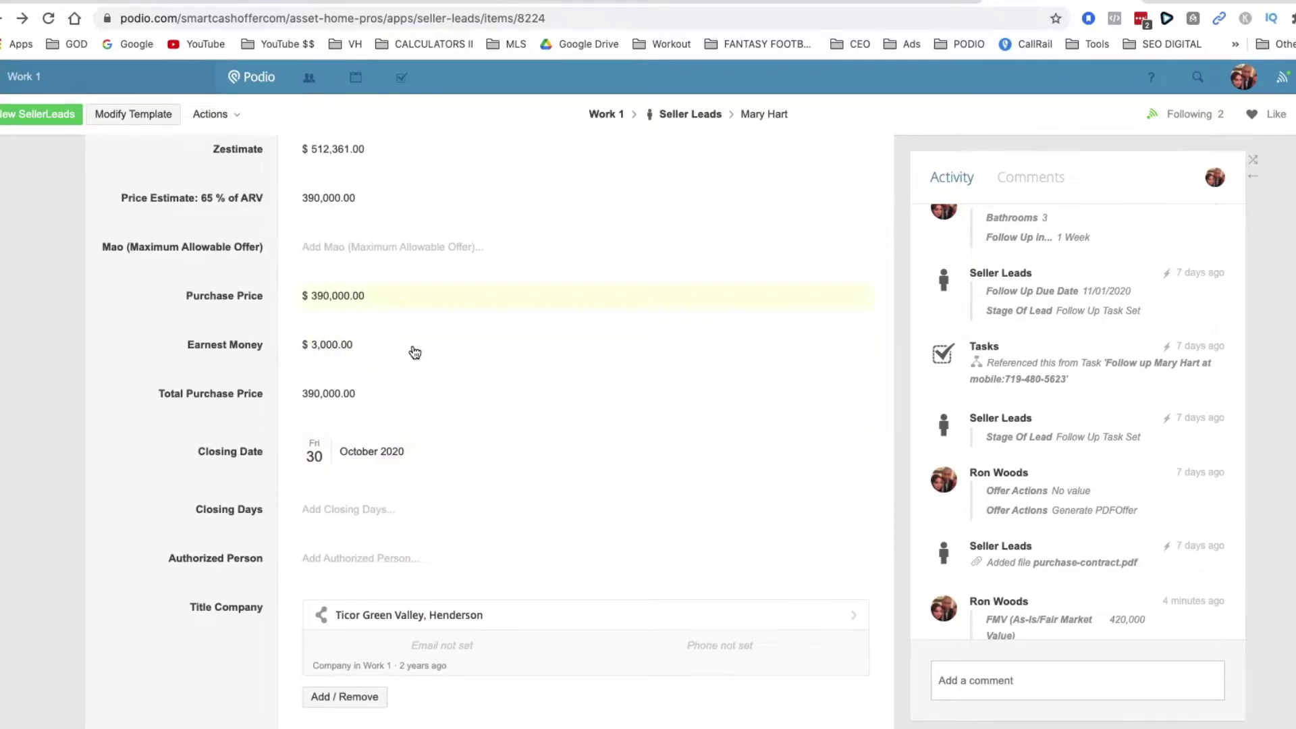
{"action": "scroll", "coordinate": [415, 352], "scroll_direction": "down", "scroll_amount": 3}
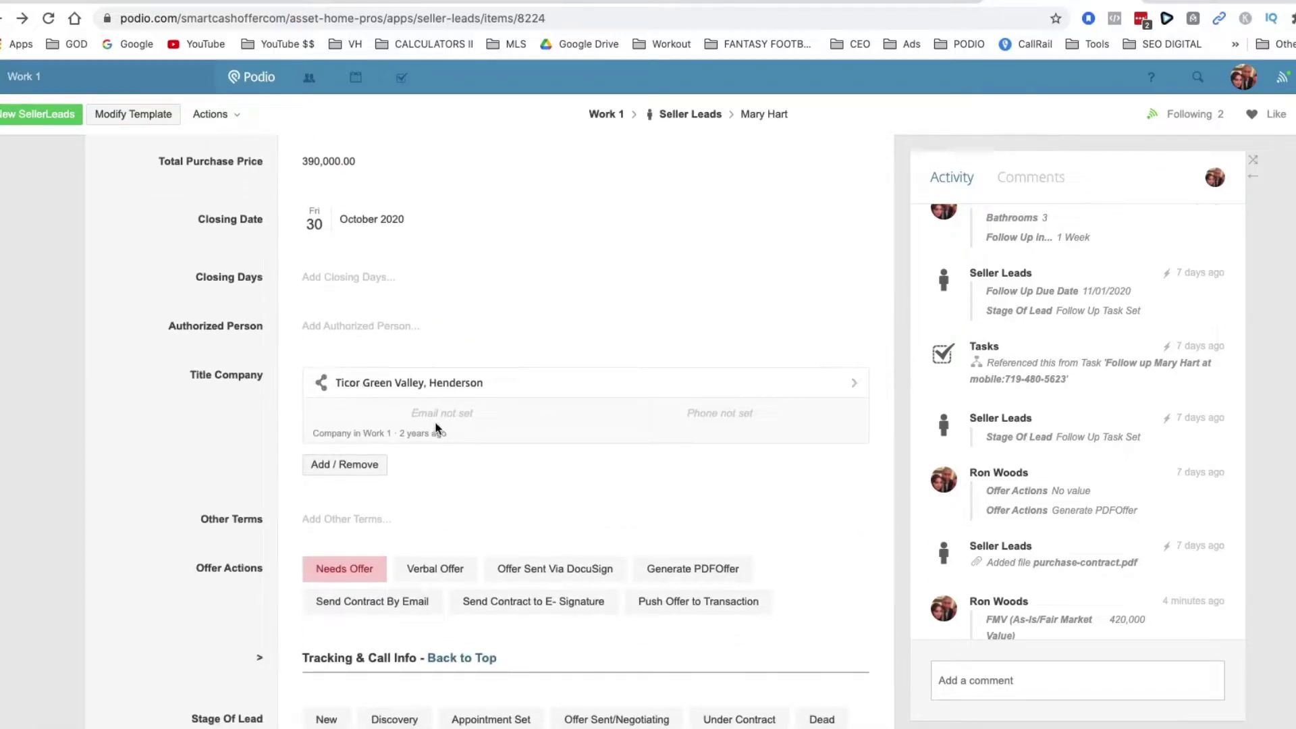
{"action": "scroll", "coordinate": [435, 420], "scroll_direction": "down", "scroll_amount": 5}
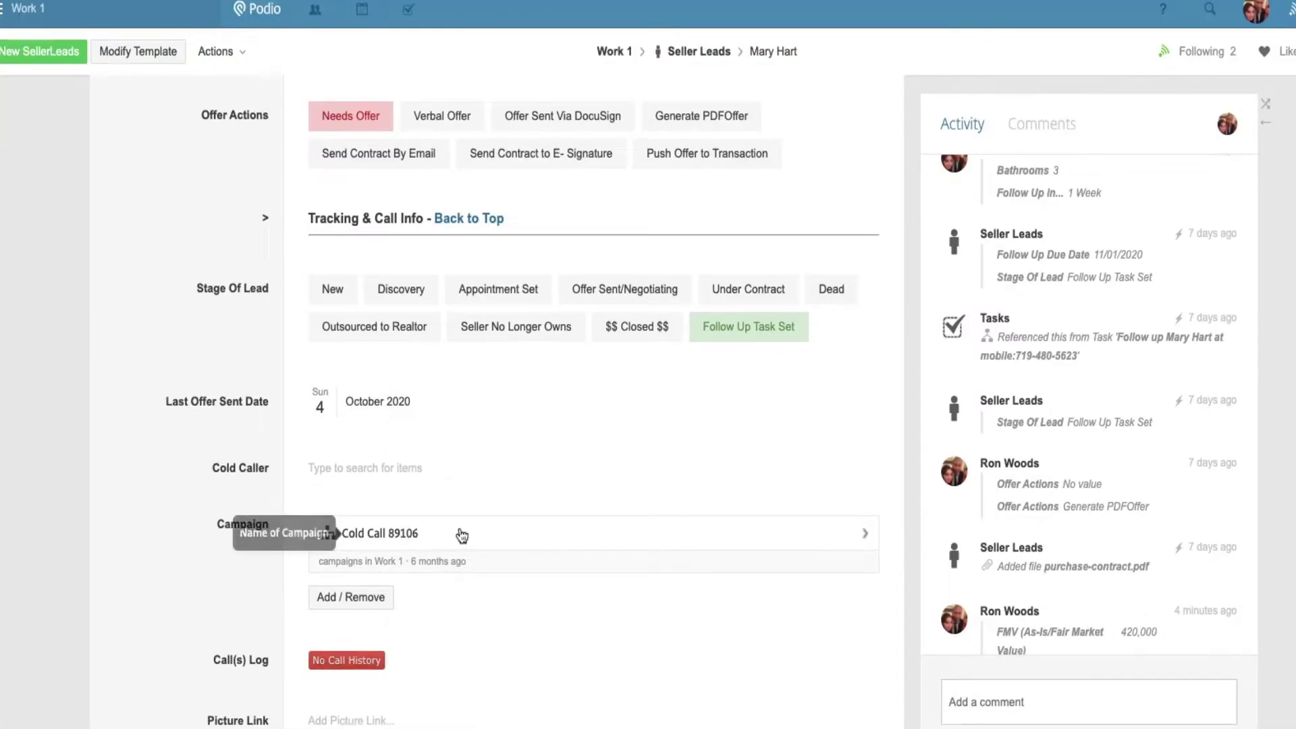
- Cycle Offer Actions through DocuSign, Verbal Offer and Send Contract By Email, ending on Generate PDFOffer
{"action": "scroll", "coordinate": [536, 357], "scroll_direction": "up", "scroll_amount": 3}
{"action": "left_click", "coordinate": [536, 356]}
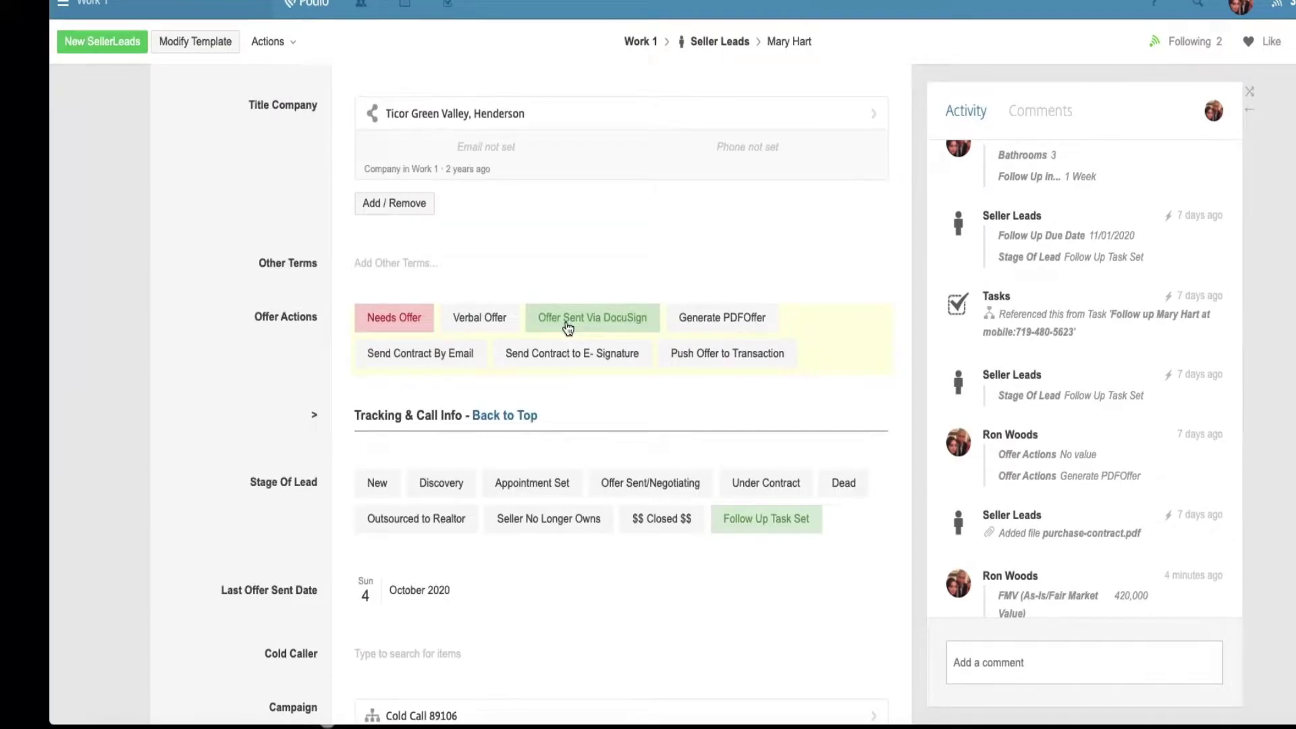
{"action": "left_click", "coordinate": [472, 329]}
{"action": "left_click", "coordinate": [448, 356]}
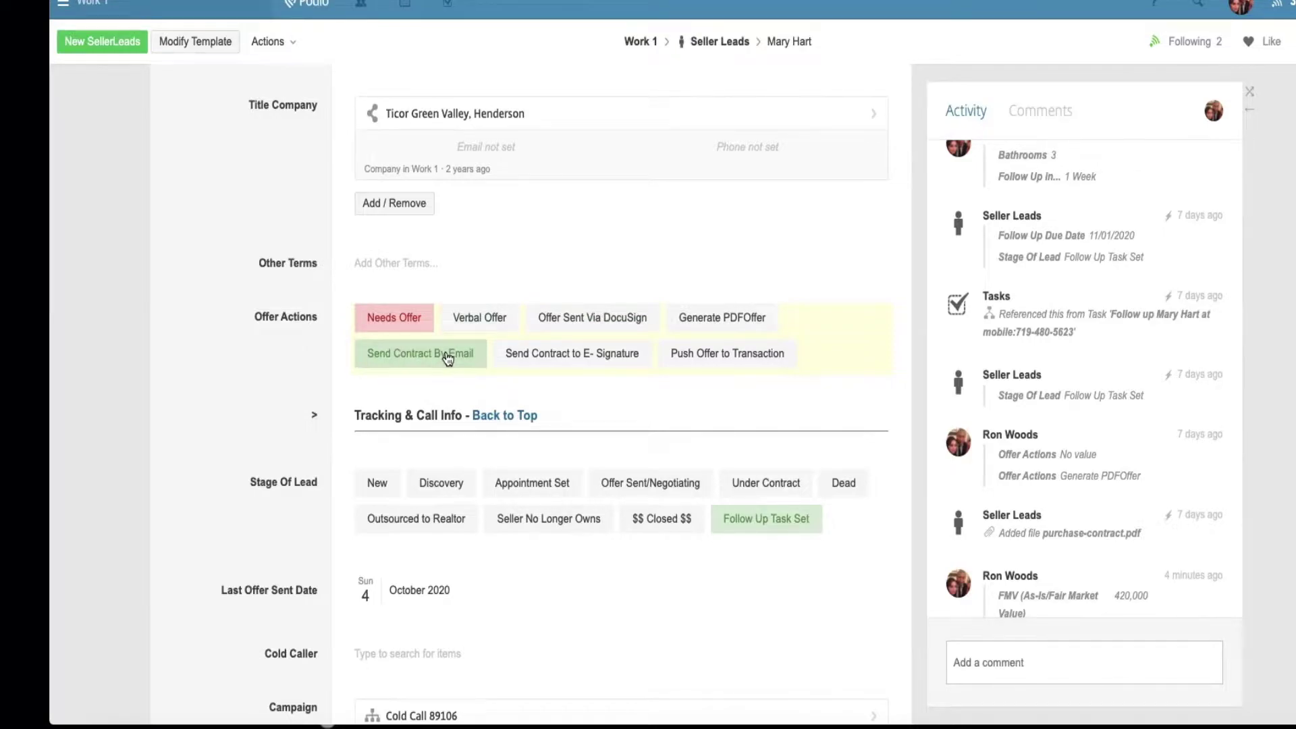
{"action": "left_click", "coordinate": [718, 320]}
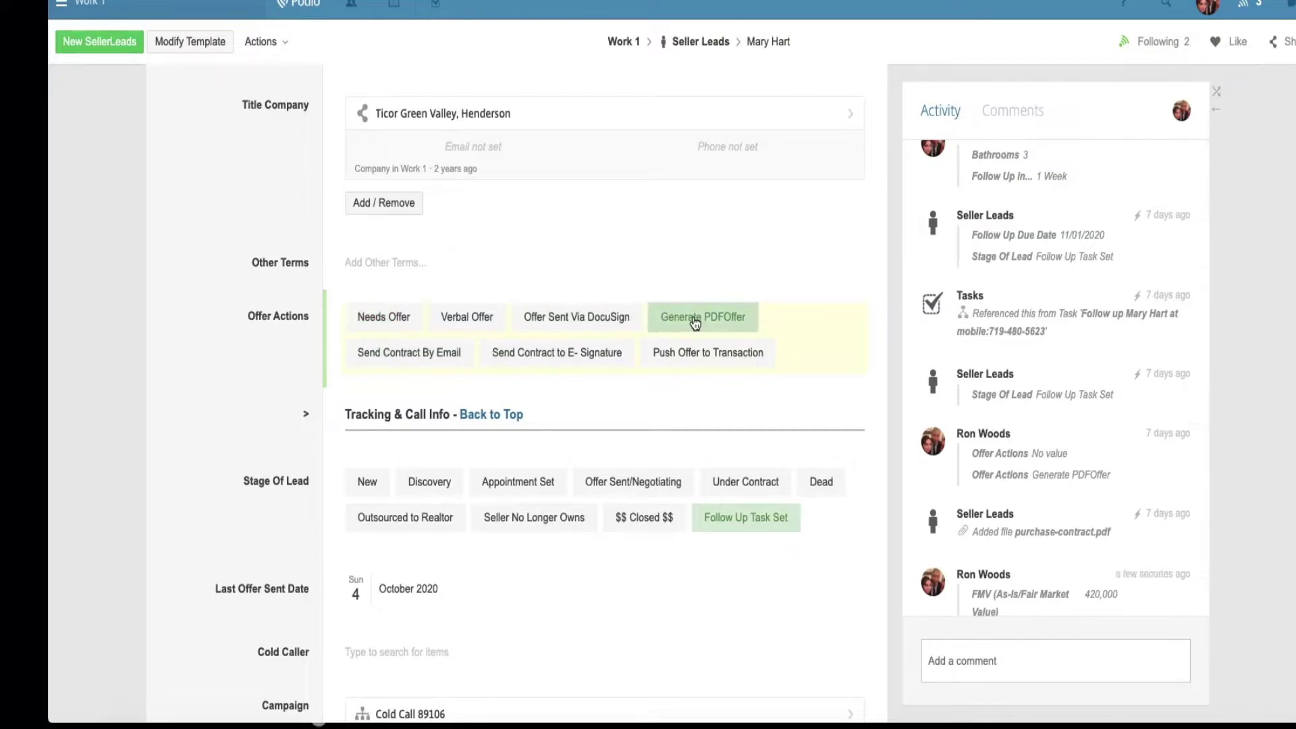
{"action": "scroll", "coordinate": [560, 304], "scroll_direction": "up", "scroll_amount": 10}
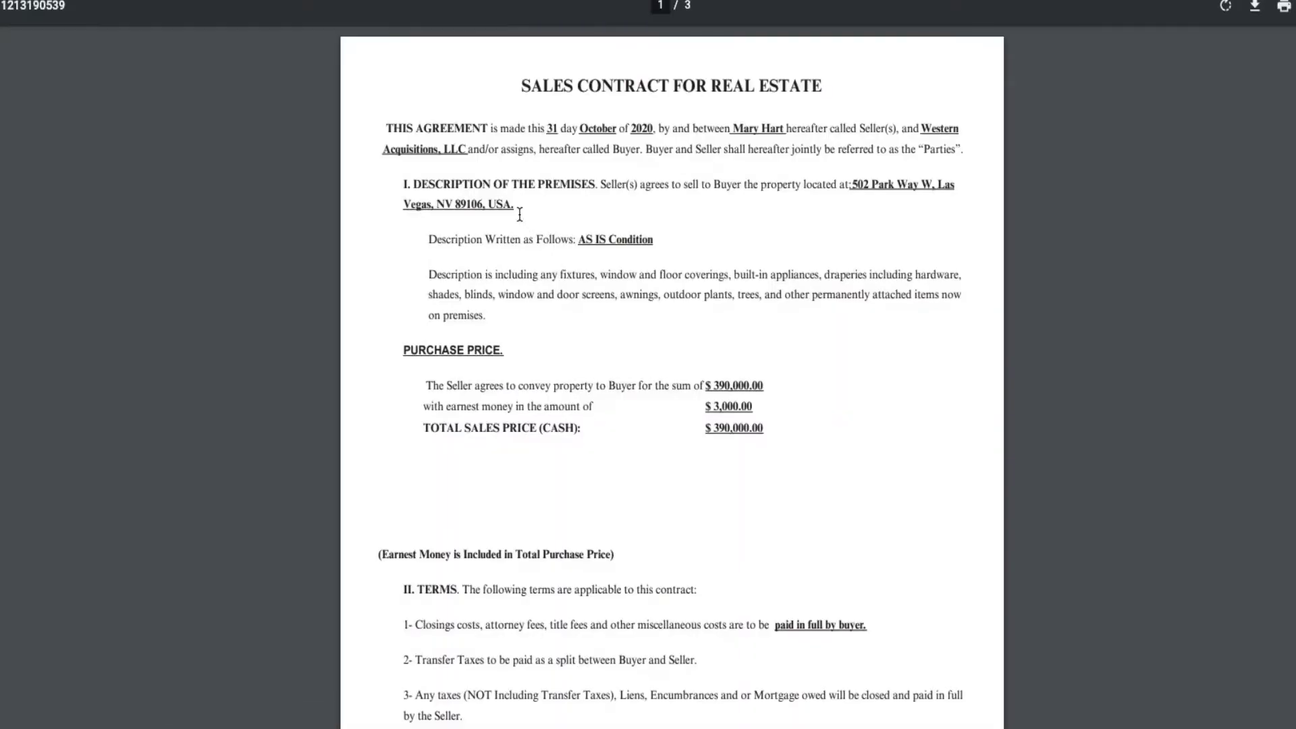
{"action": "scroll", "coordinate": [711, 317], "scroll_direction": "down", "scroll_amount": 8}
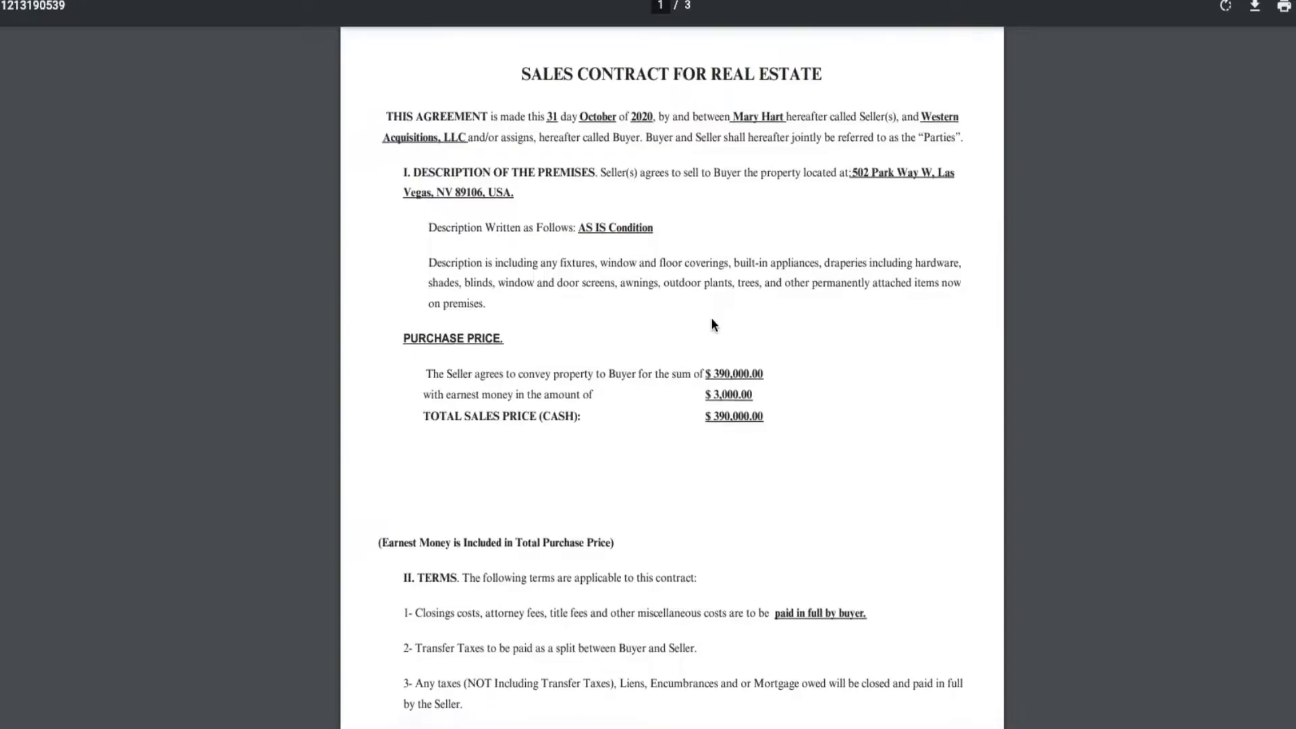
{"action": "scroll", "coordinate": [711, 318], "scroll_direction": "up", "scroll_amount": 8}
{"action": "scroll", "coordinate": [702, 317], "scroll_direction": "down", "scroll_amount": 1}
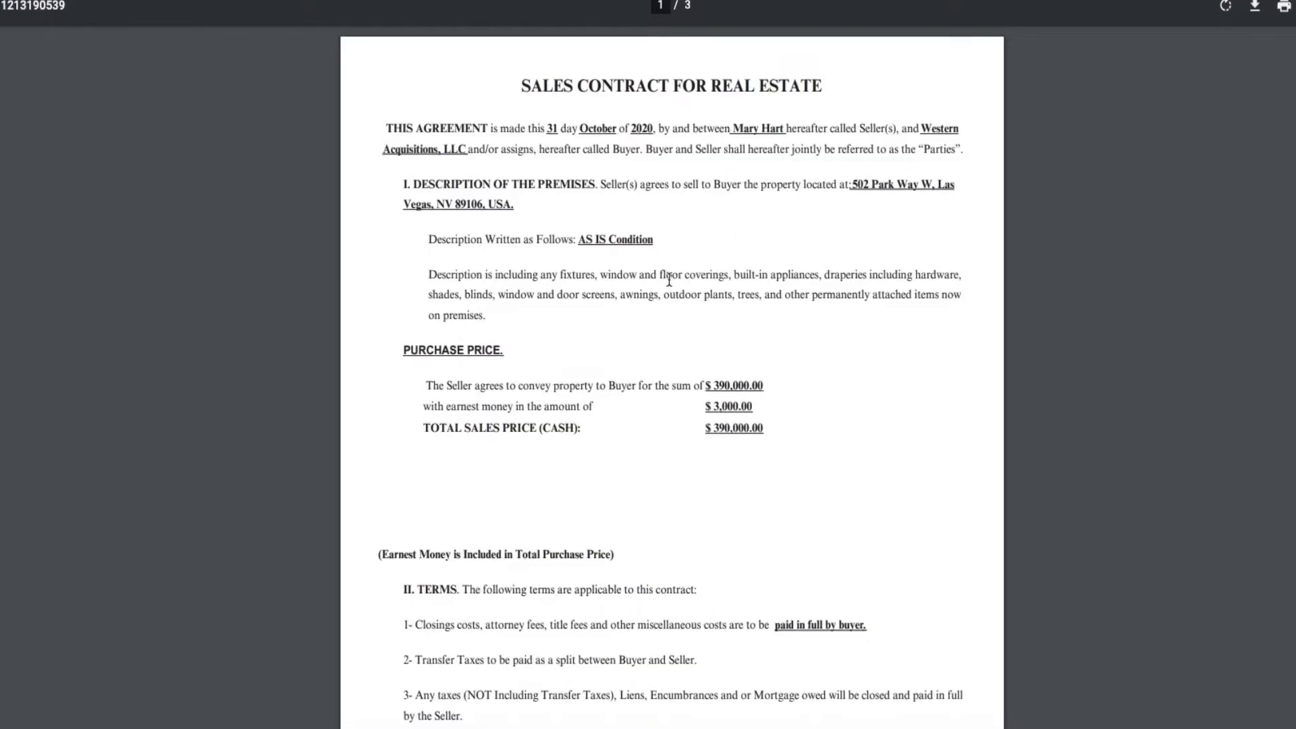
{"action": "scroll", "coordinate": [740, 442], "scroll_direction": "down", "scroll_amount": 5}
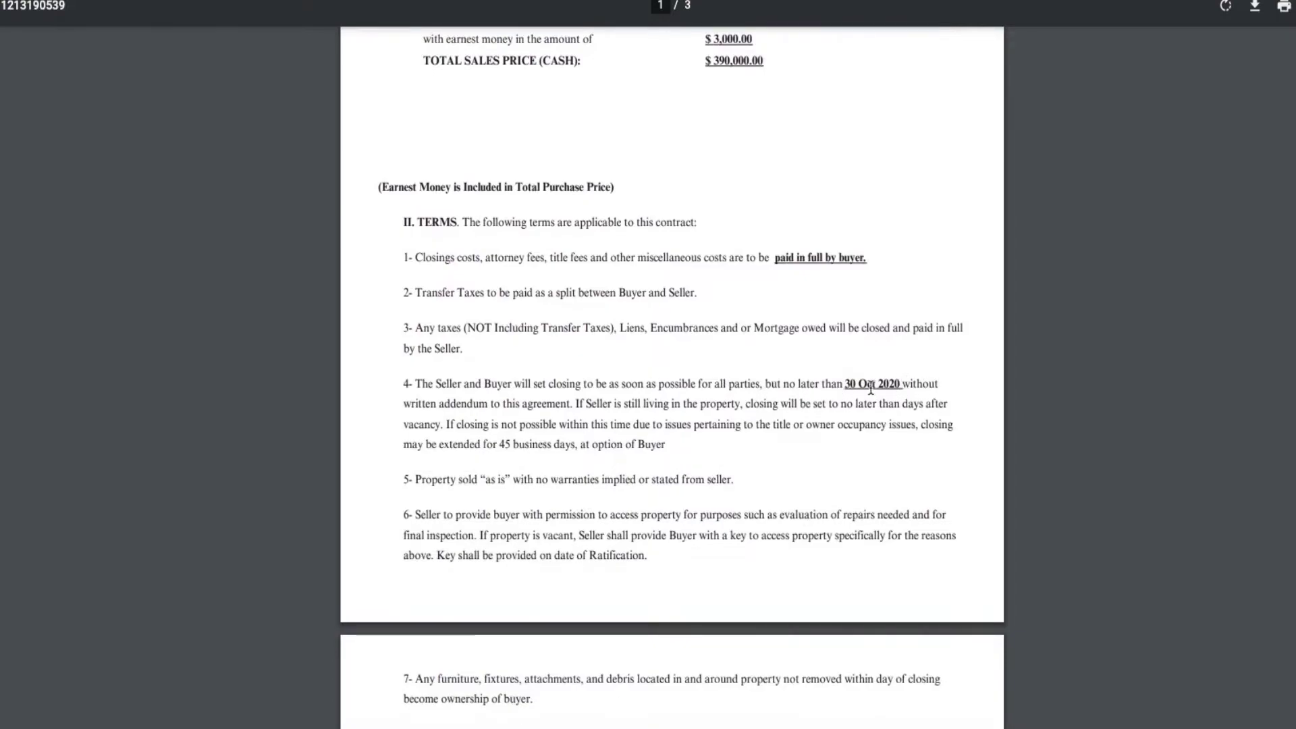
{"action": "scroll", "coordinate": [759, 440], "scroll_direction": "down", "scroll_amount": 2}
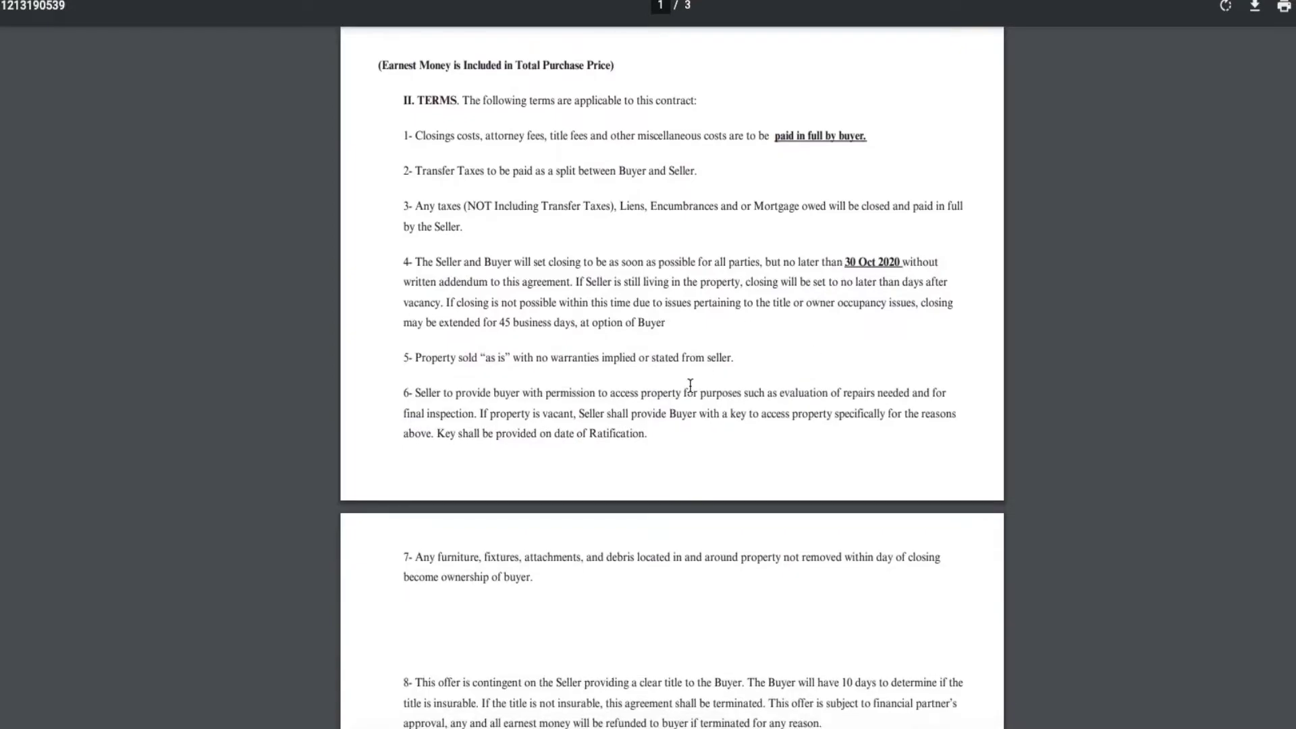
{"action": "scroll", "coordinate": [690, 388], "scroll_direction": "down", "scroll_amount": 9}
{"action": "scroll", "coordinate": [690, 388], "scroll_direction": "down", "scroll_amount": 13}
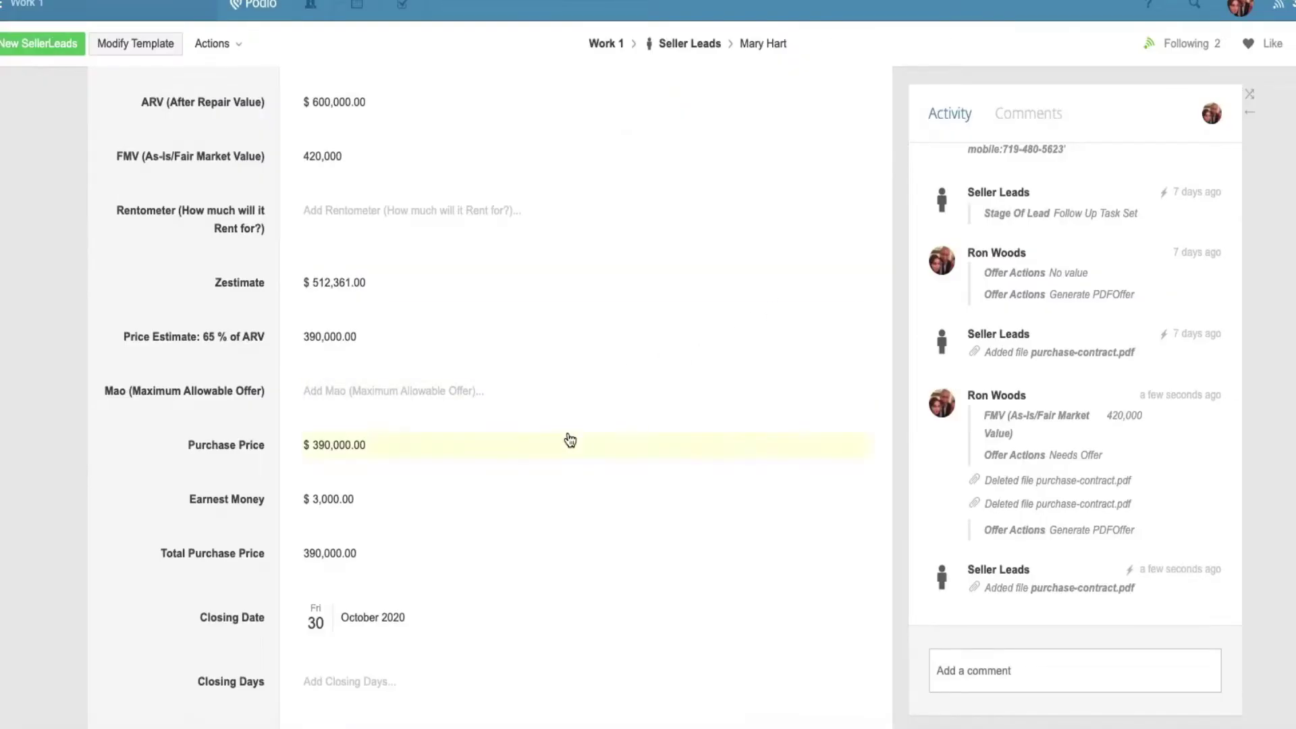
{"action": "scroll", "coordinate": [567, 440], "scroll_direction": "down", "scroll_amount": 5}
{"action": "scroll", "coordinate": [569, 441], "scroll_direction": "down", "scroll_amount": 3}
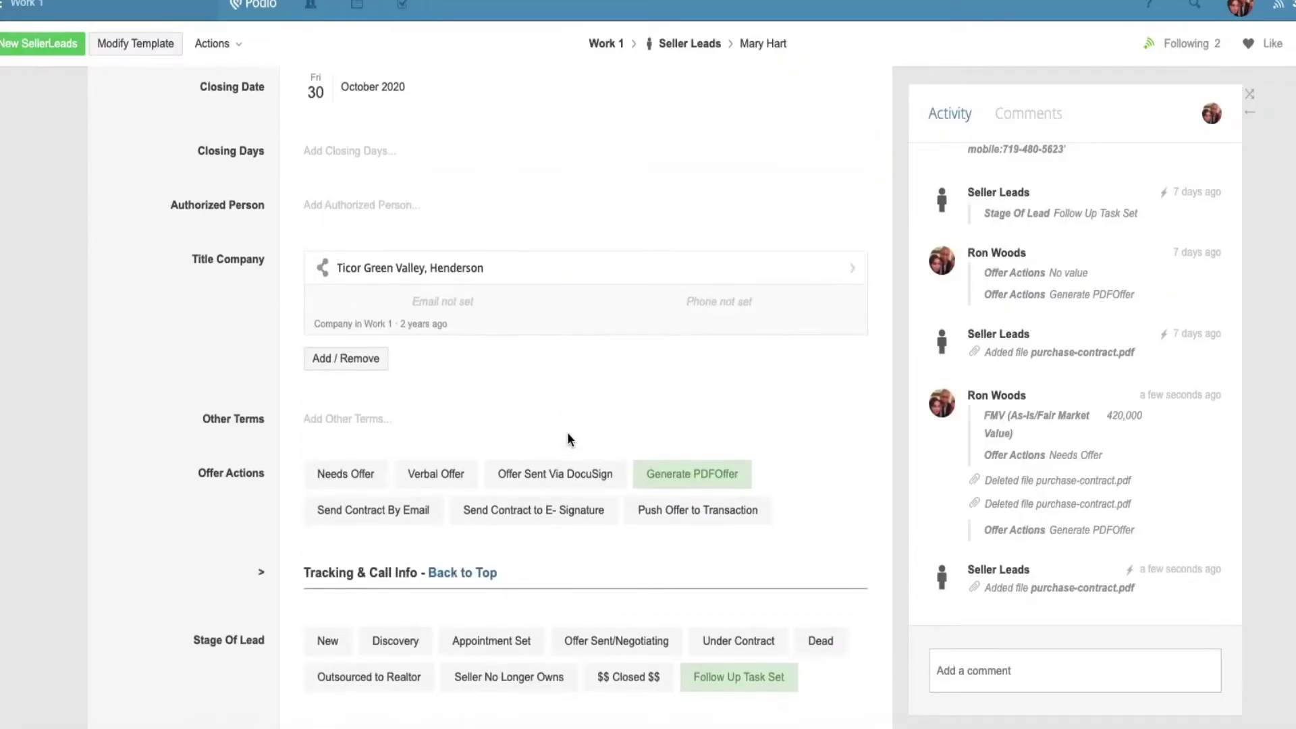
{"action": "left_click", "coordinate": [579, 477]}
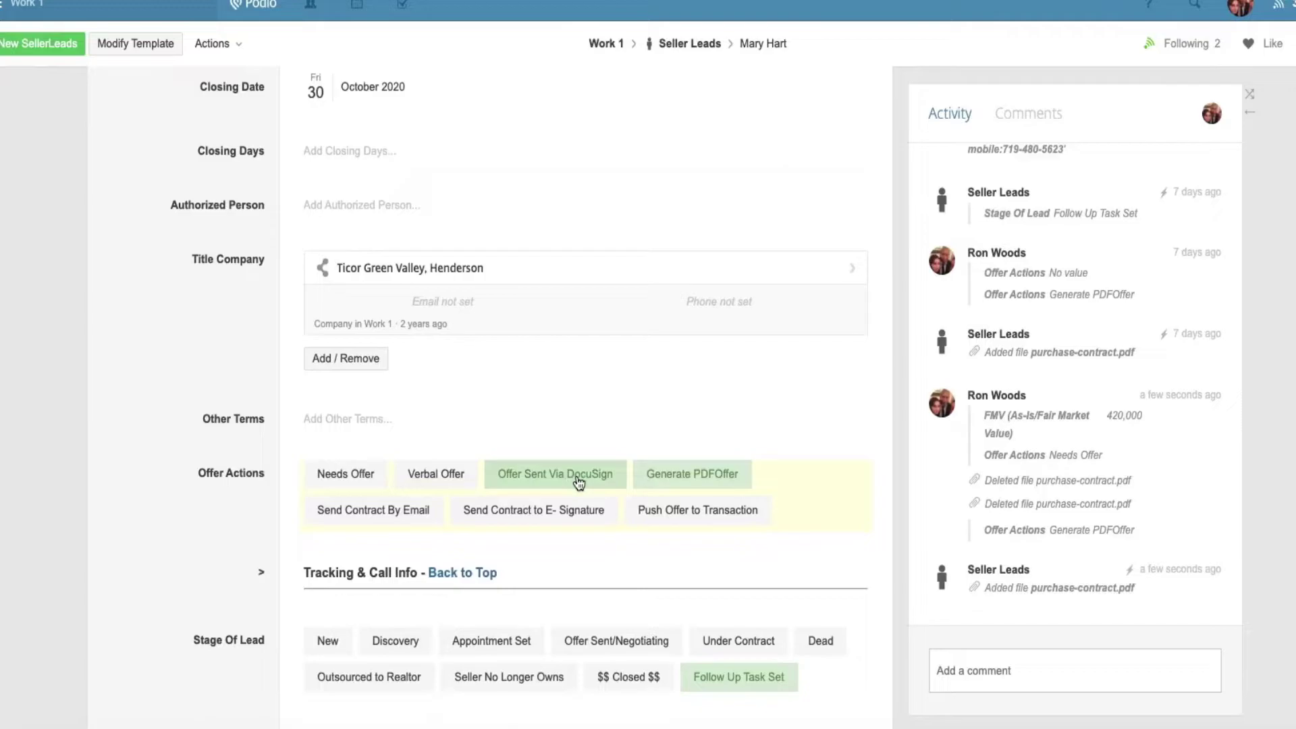
{"action": "scroll", "coordinate": [631, 473], "scroll_direction": "down", "scroll_amount": 11}
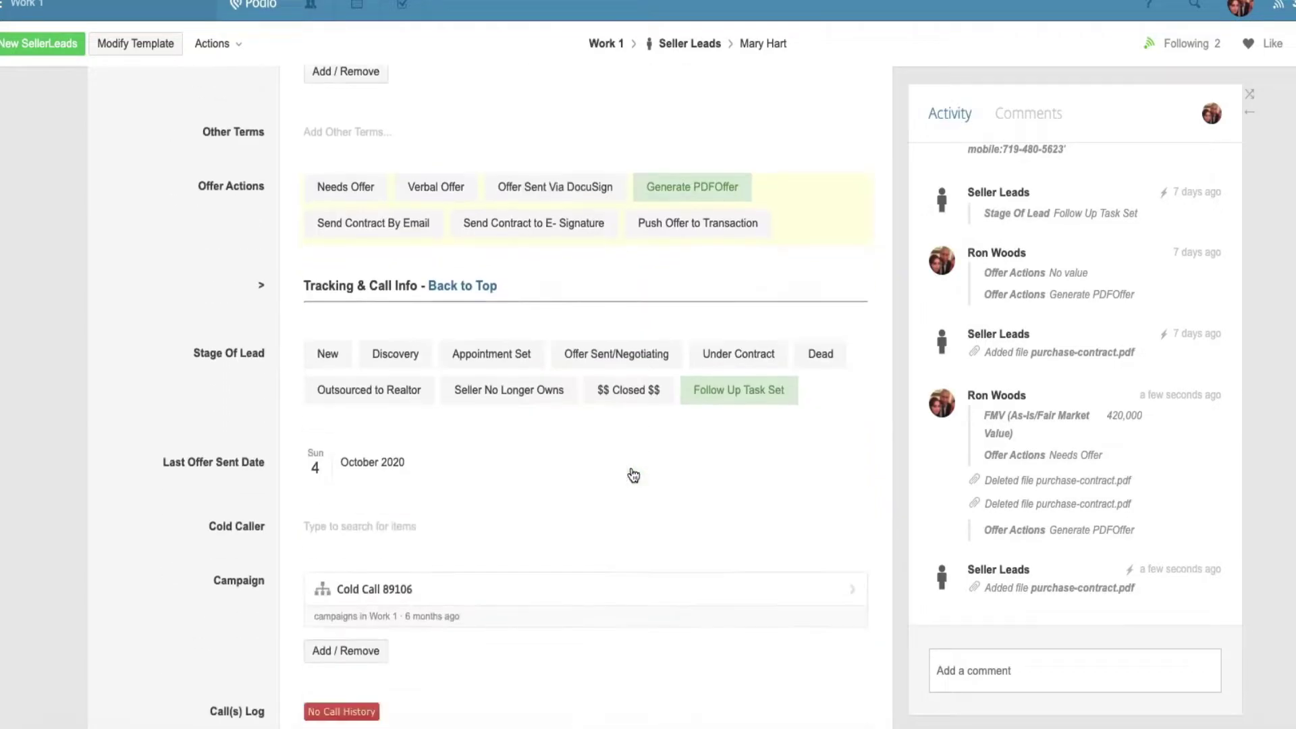
{"action": "scroll", "coordinate": [633, 475], "scroll_direction": "down", "scroll_amount": 5}
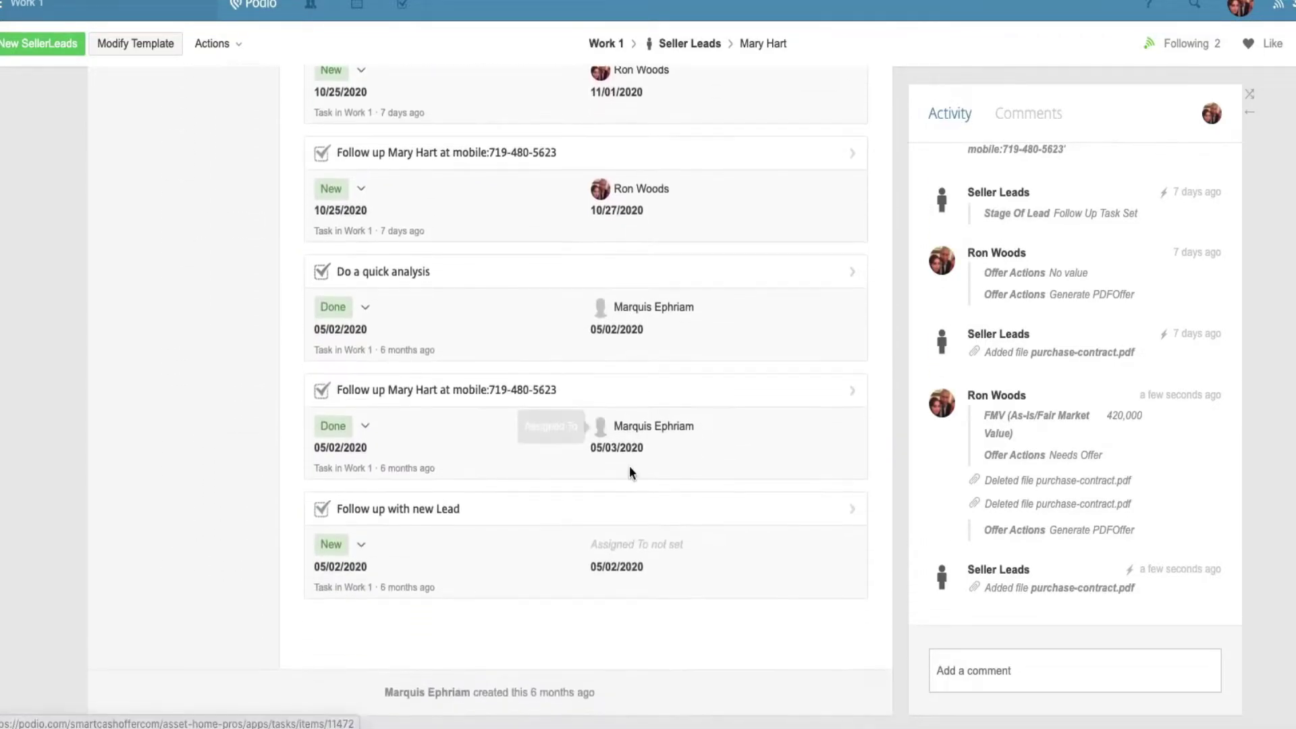
{"action": "scroll", "coordinate": [631, 472], "scroll_direction": "up", "scroll_amount": 15}
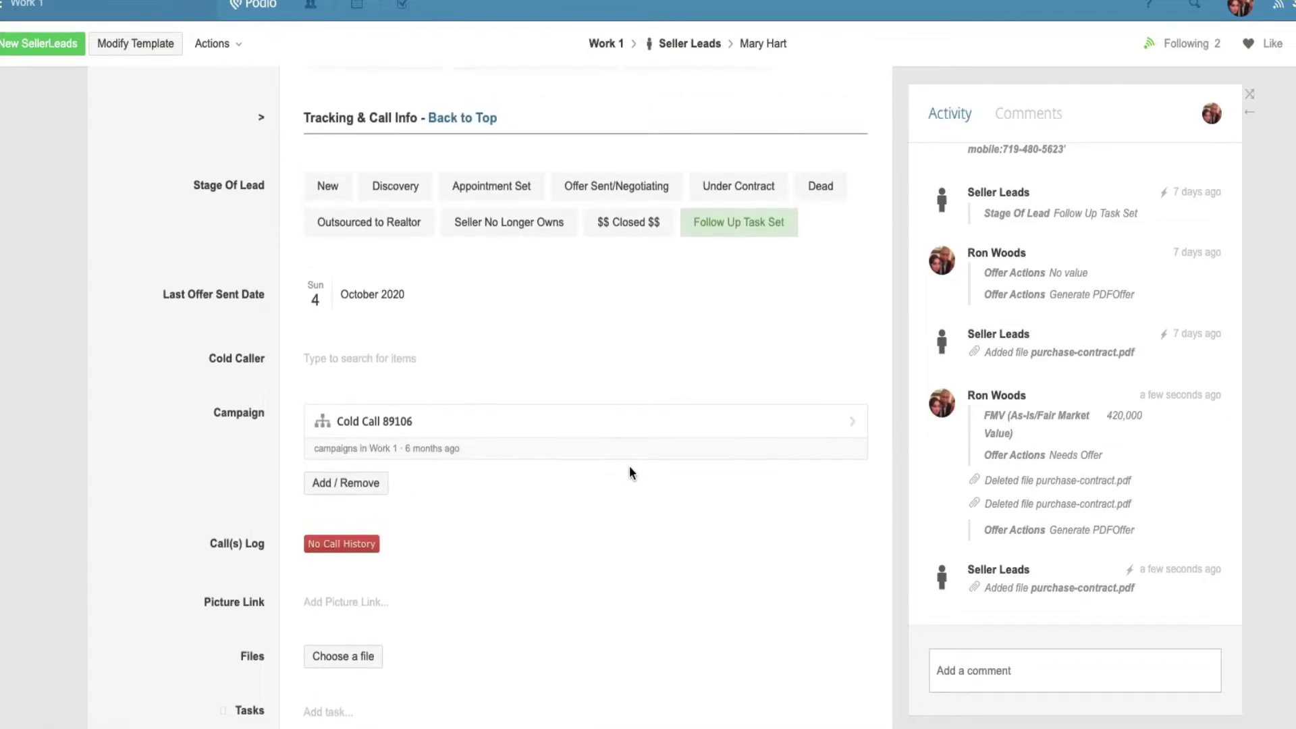
{"action": "scroll", "coordinate": [631, 473], "scroll_direction": "up", "scroll_amount": 2}
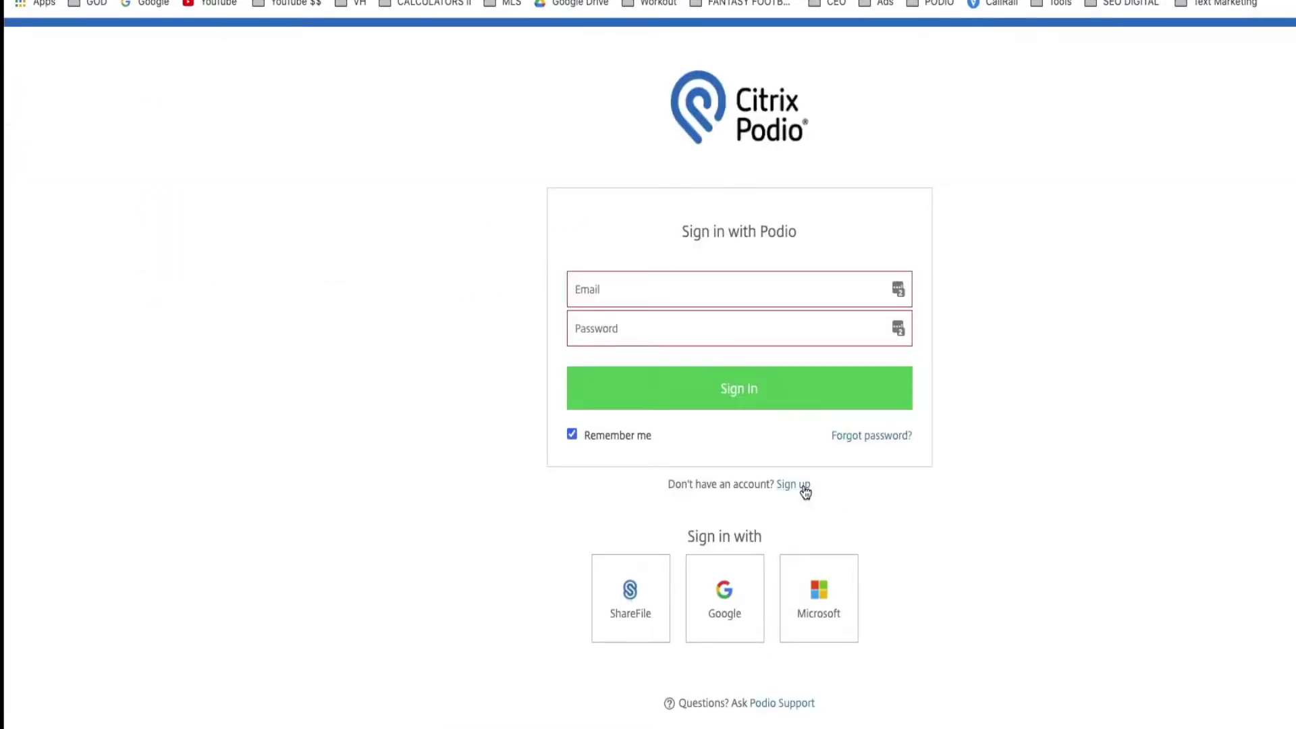
- Sign in to the second Podio account from the sign-in page
{"action": "left_click", "coordinate": [805, 491]}
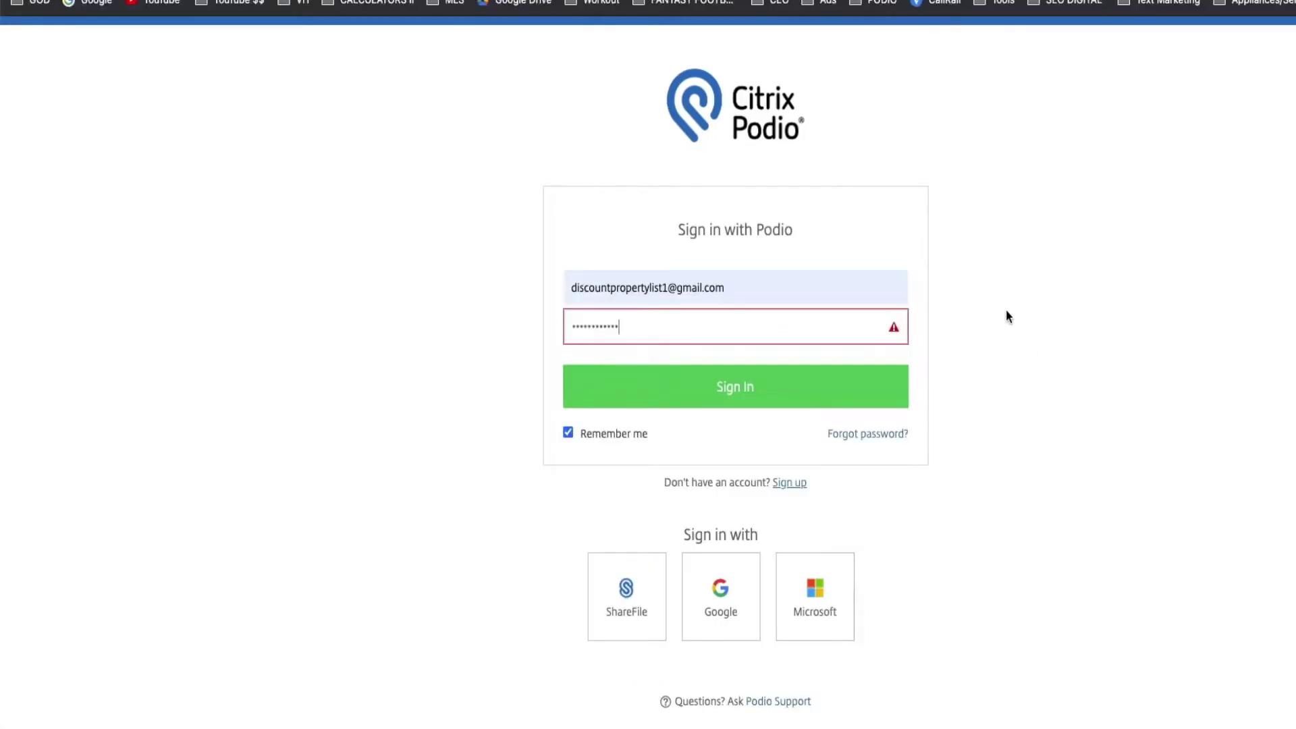
{"action": "left_click", "coordinate": [758, 386]}
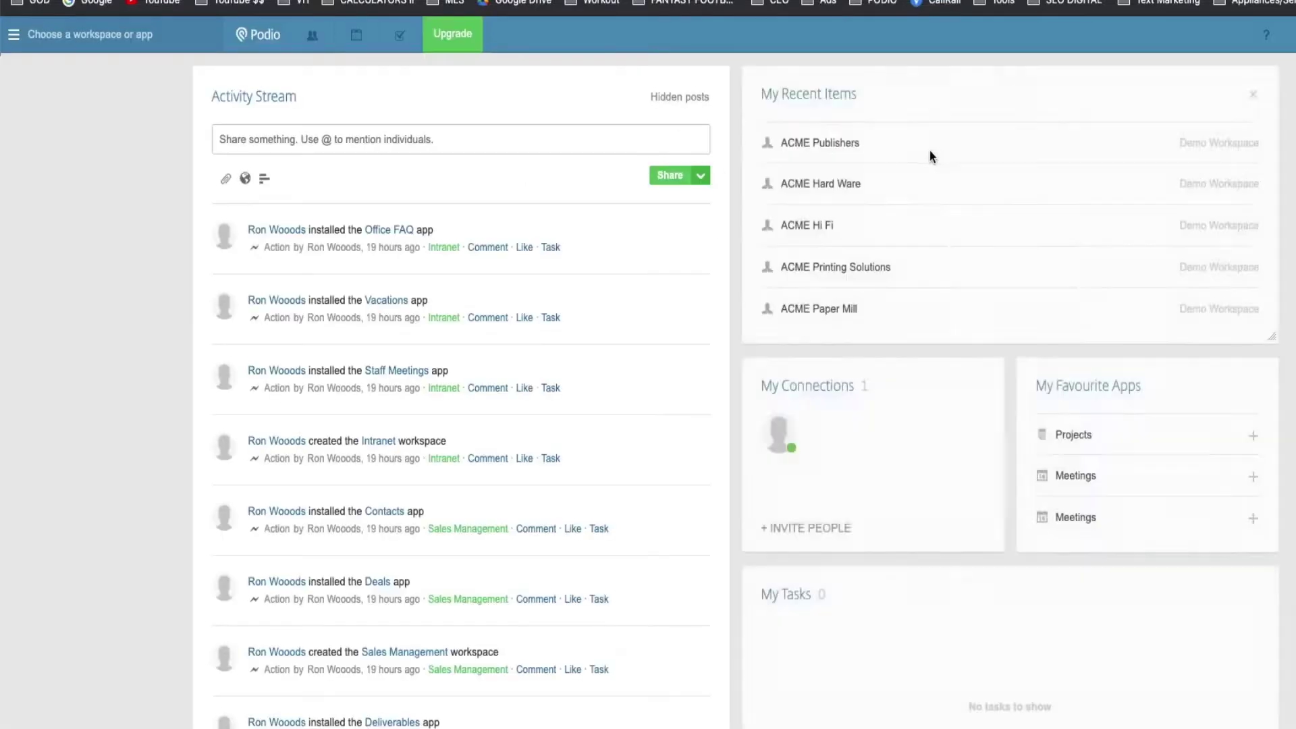
- Create a private workspace named 'Workspace 1' and skip inviting co-workers
{"action": "left_click", "coordinate": [13, 42]}
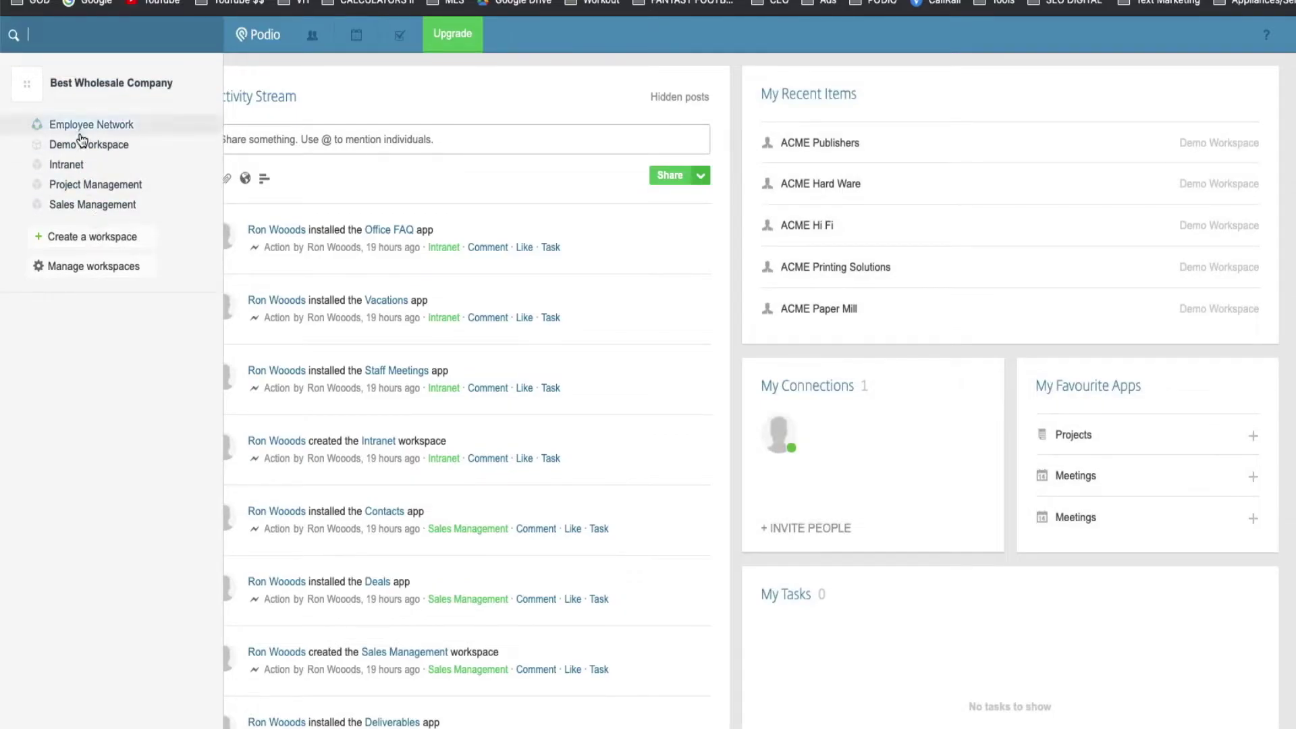
{"action": "left_click", "coordinate": [98, 239]}
{"action": "left_click", "coordinate": [716, 174]}
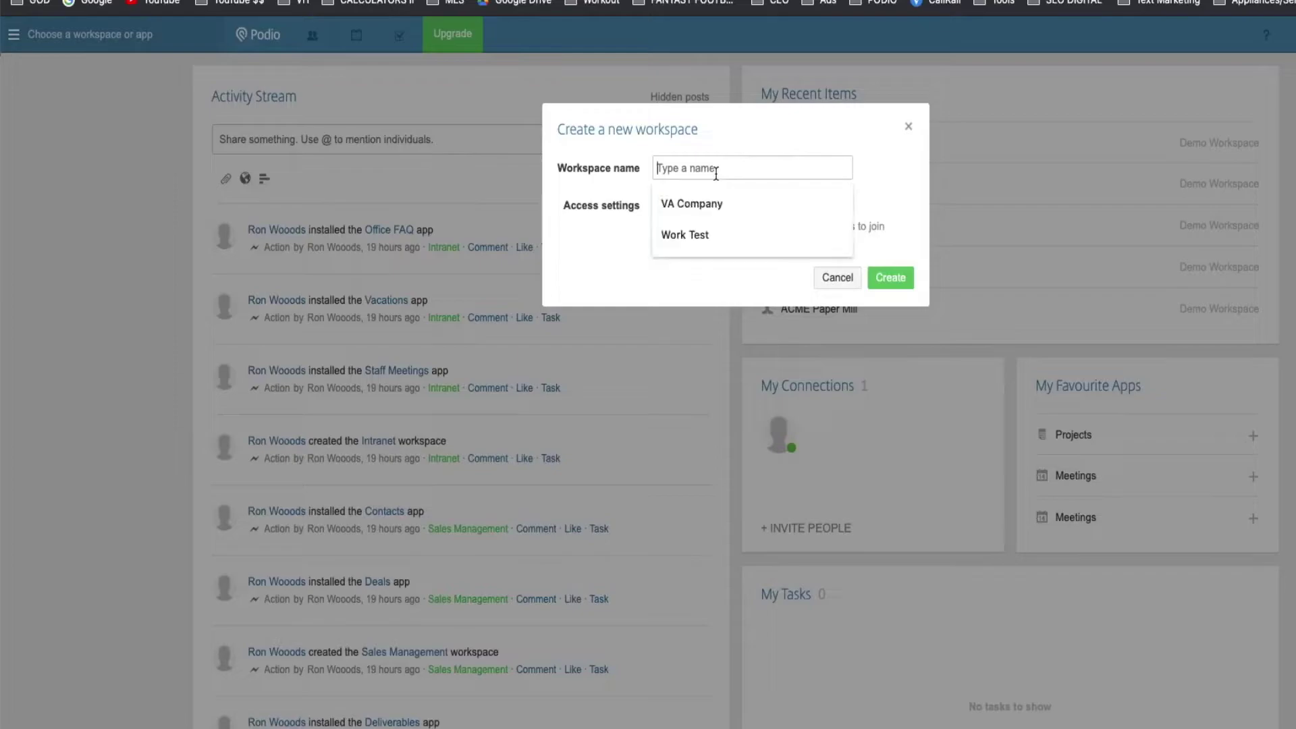
{"action": "type", "text": "Workspace 1"}
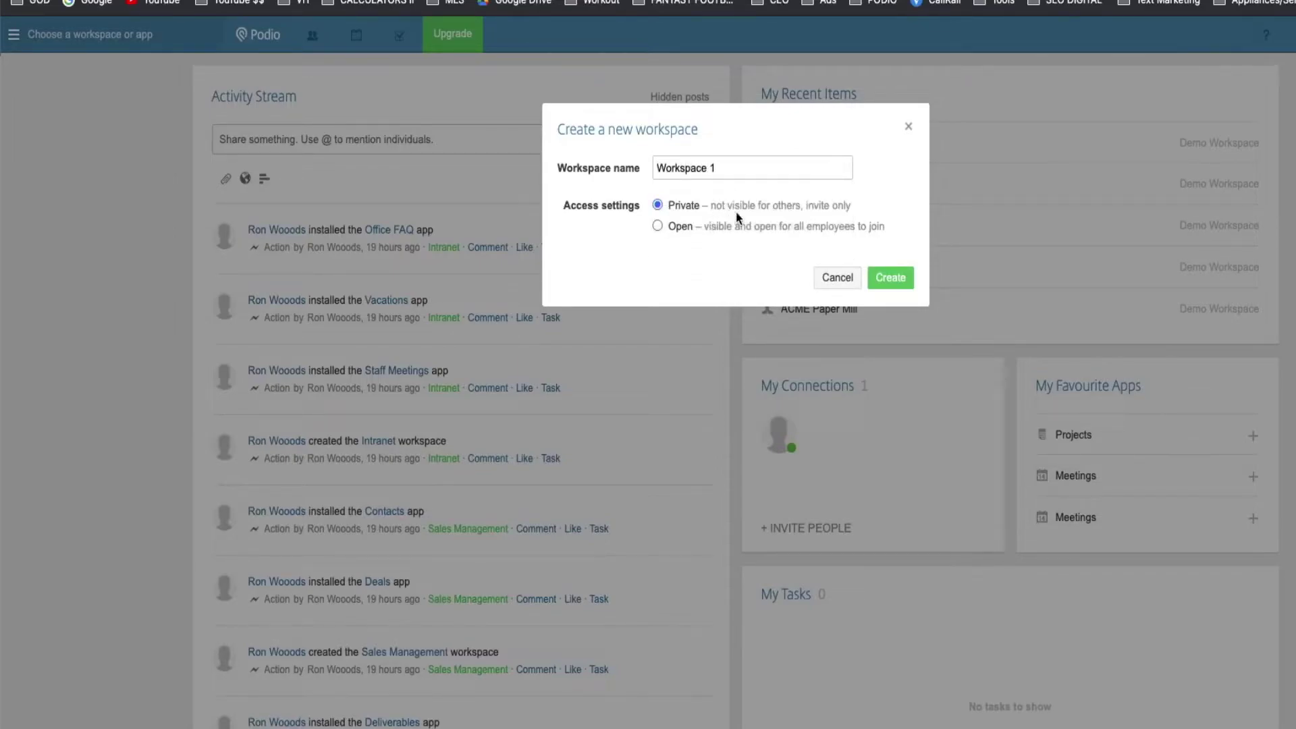
{"action": "left_click", "coordinate": [891, 277]}
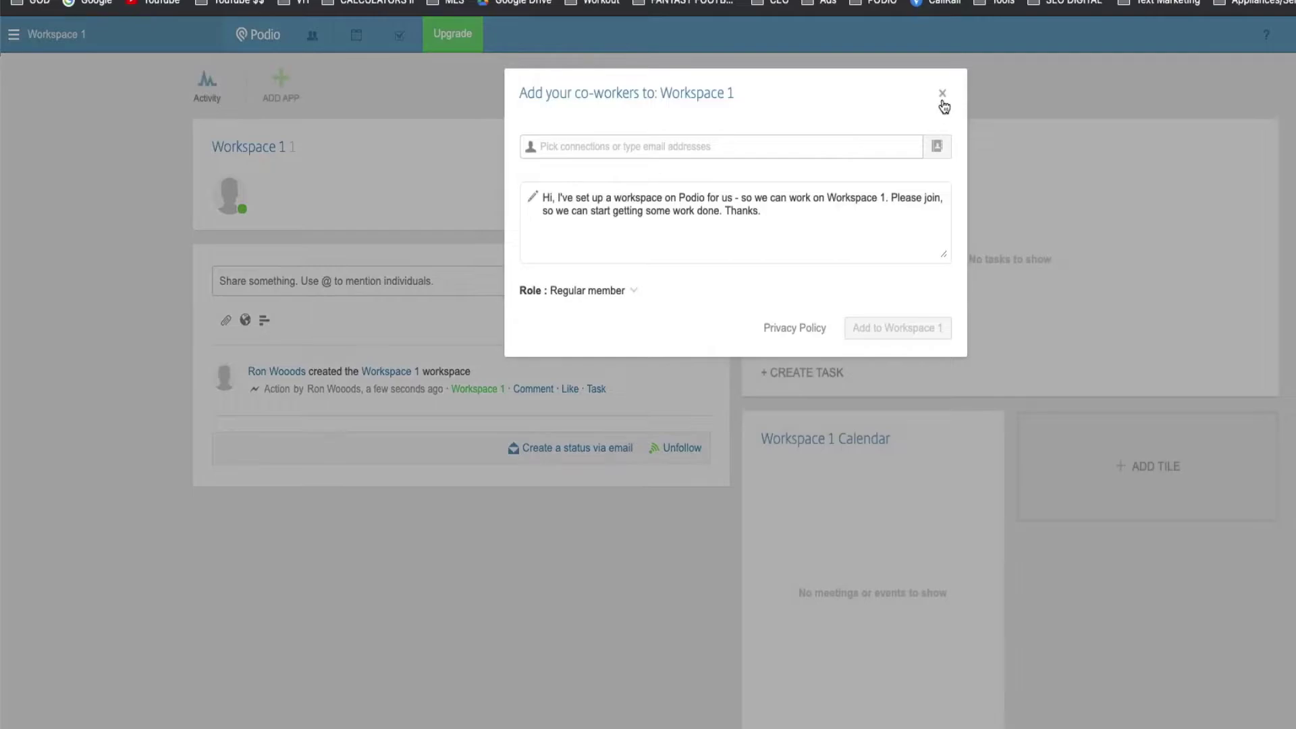
{"action": "left_click", "coordinate": [942, 95]}
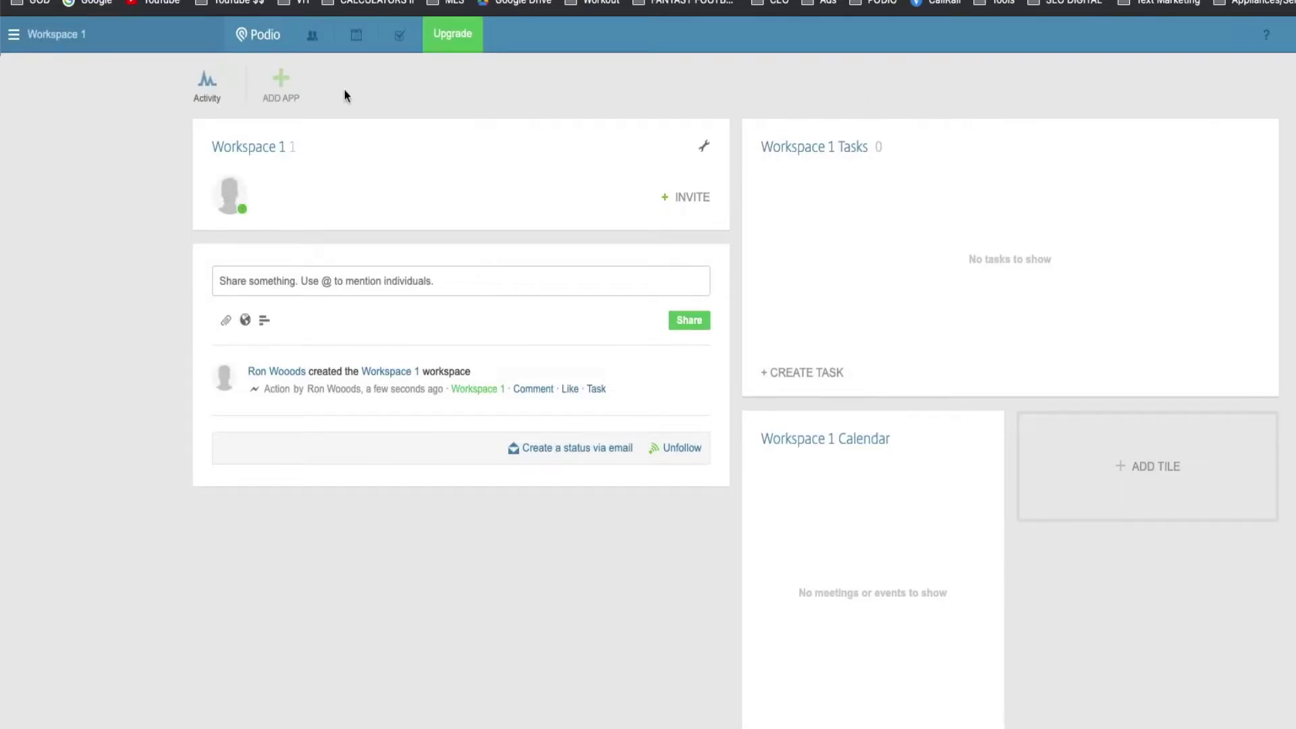
- Browse the App Market's Real Estate & Property apps for Workspace 1
{"action": "left_click", "coordinate": [279, 94]}
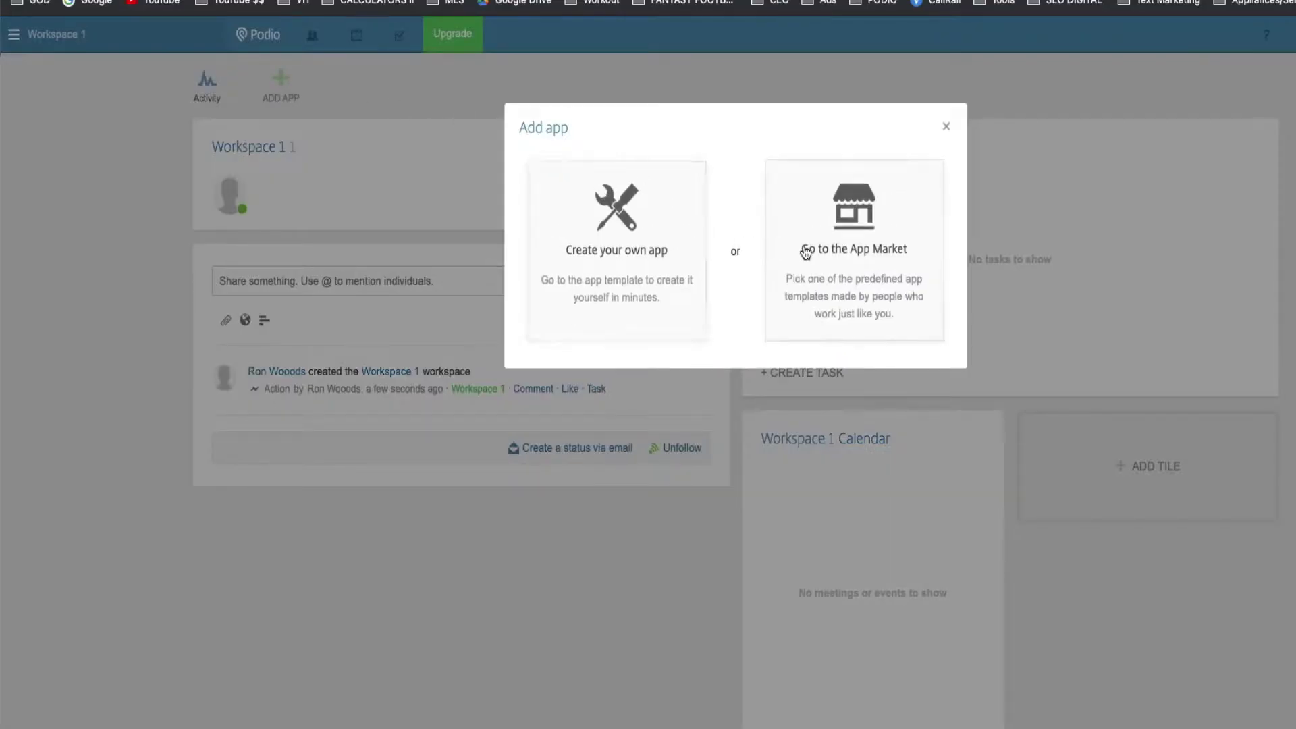
{"action": "left_click", "coordinate": [851, 265]}
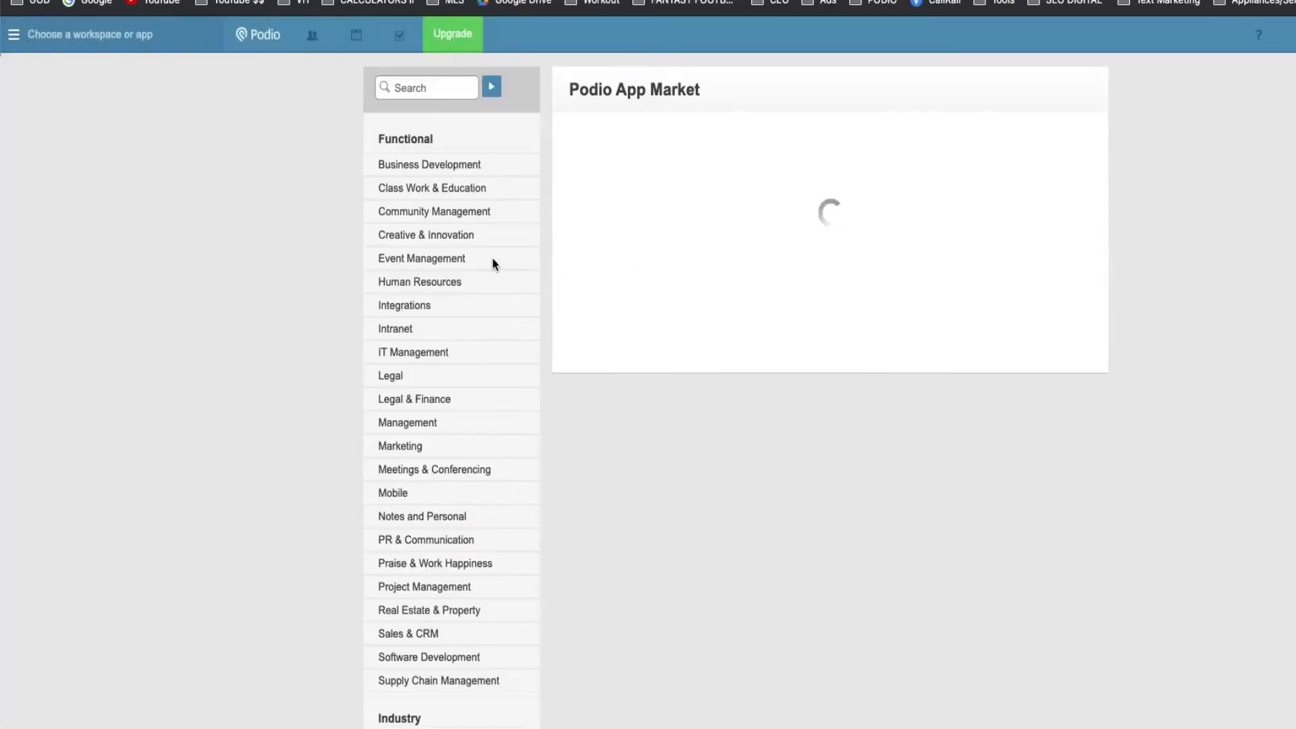
{"action": "left_click", "coordinate": [434, 611]}
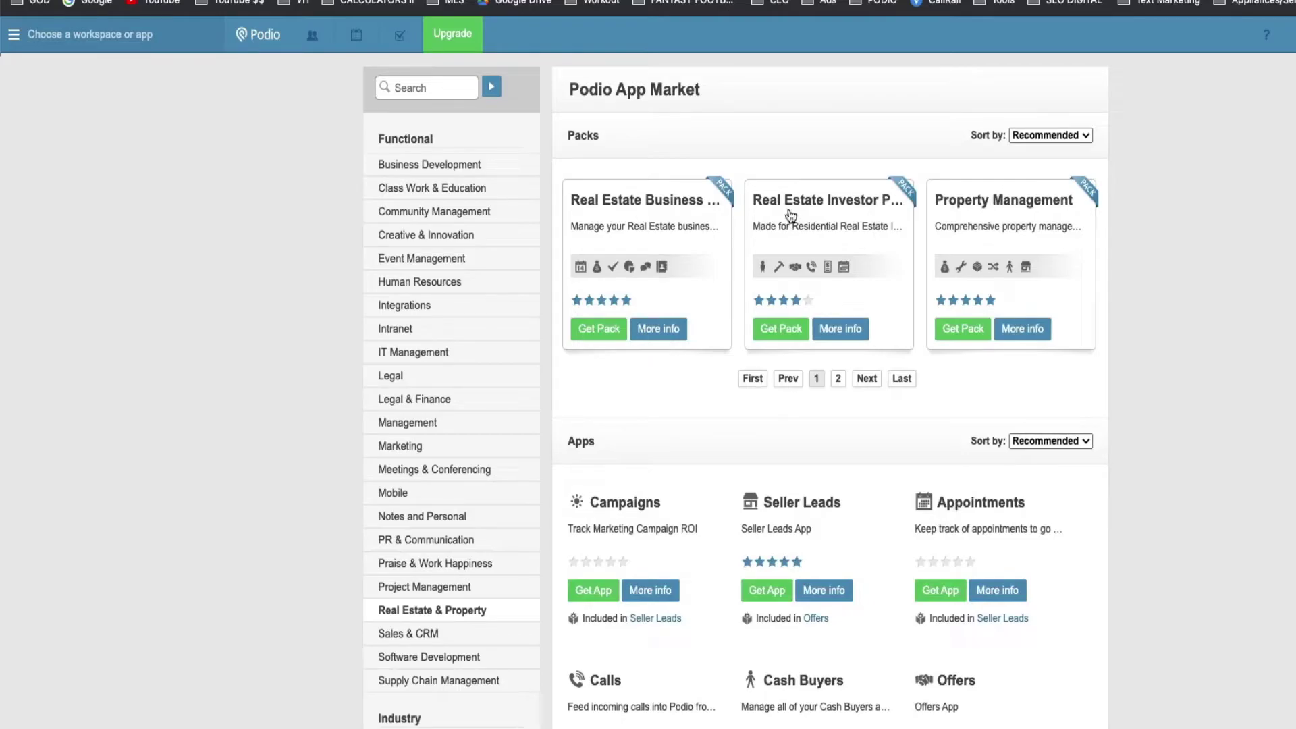
- Open the Real Estate Investor Pack page and read through its description and included apps
{"action": "left_click", "coordinate": [840, 332]}
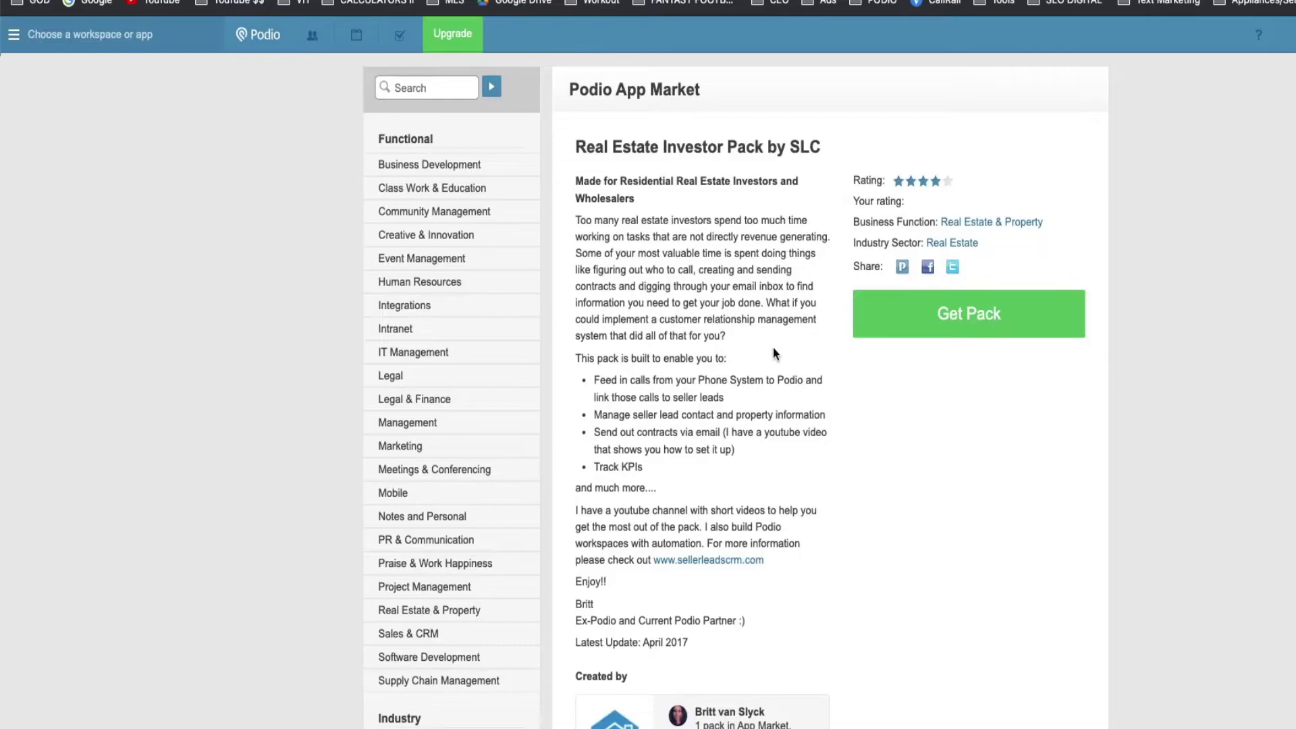
{"action": "scroll", "coordinate": [772, 347], "scroll_direction": "down", "scroll_amount": 3}
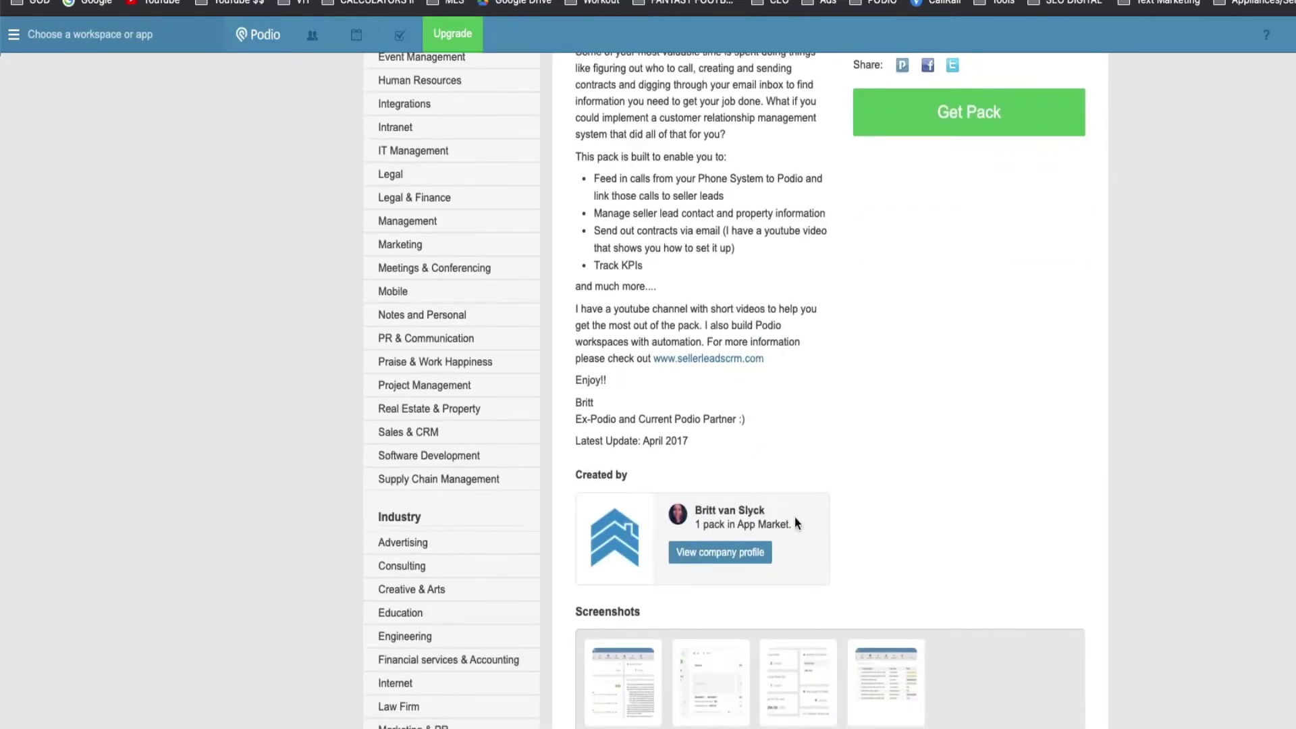
{"action": "scroll", "coordinate": [901, 472], "scroll_direction": "down", "scroll_amount": 3}
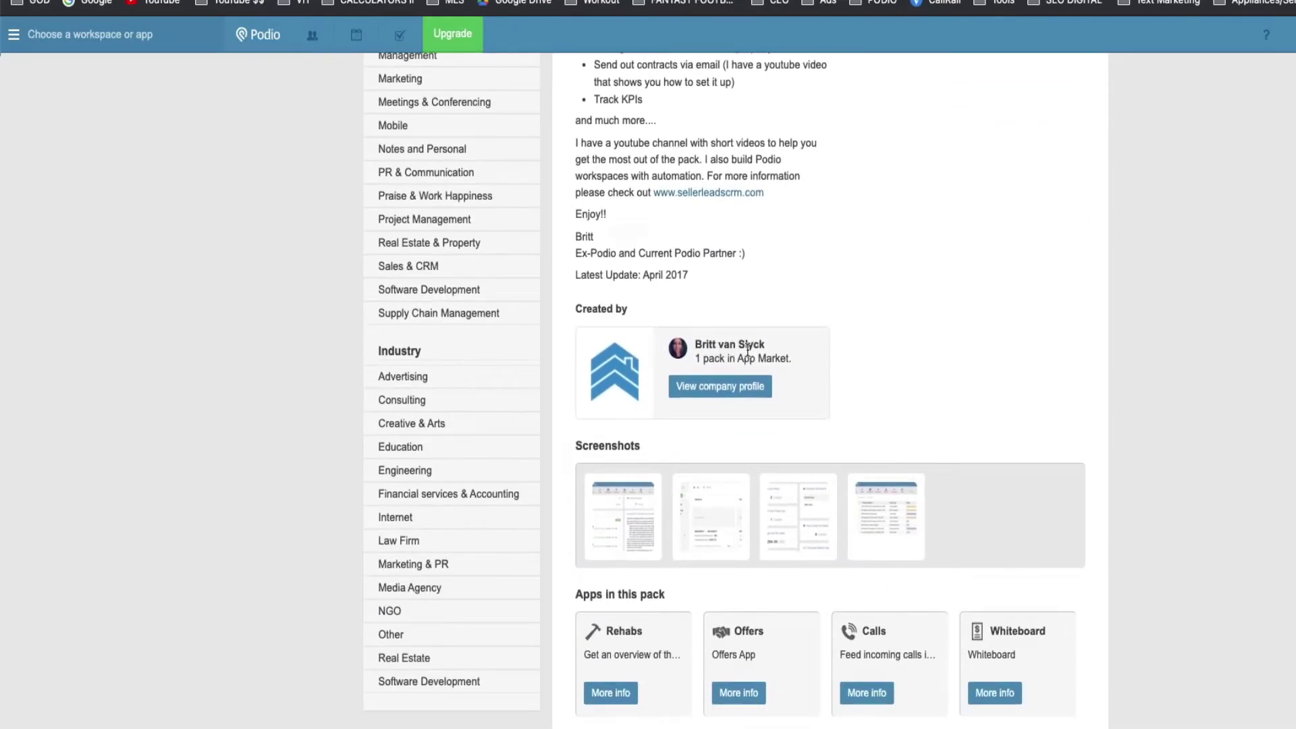
{"action": "scroll", "coordinate": [691, 506], "scroll_direction": "down", "scroll_amount": 3}
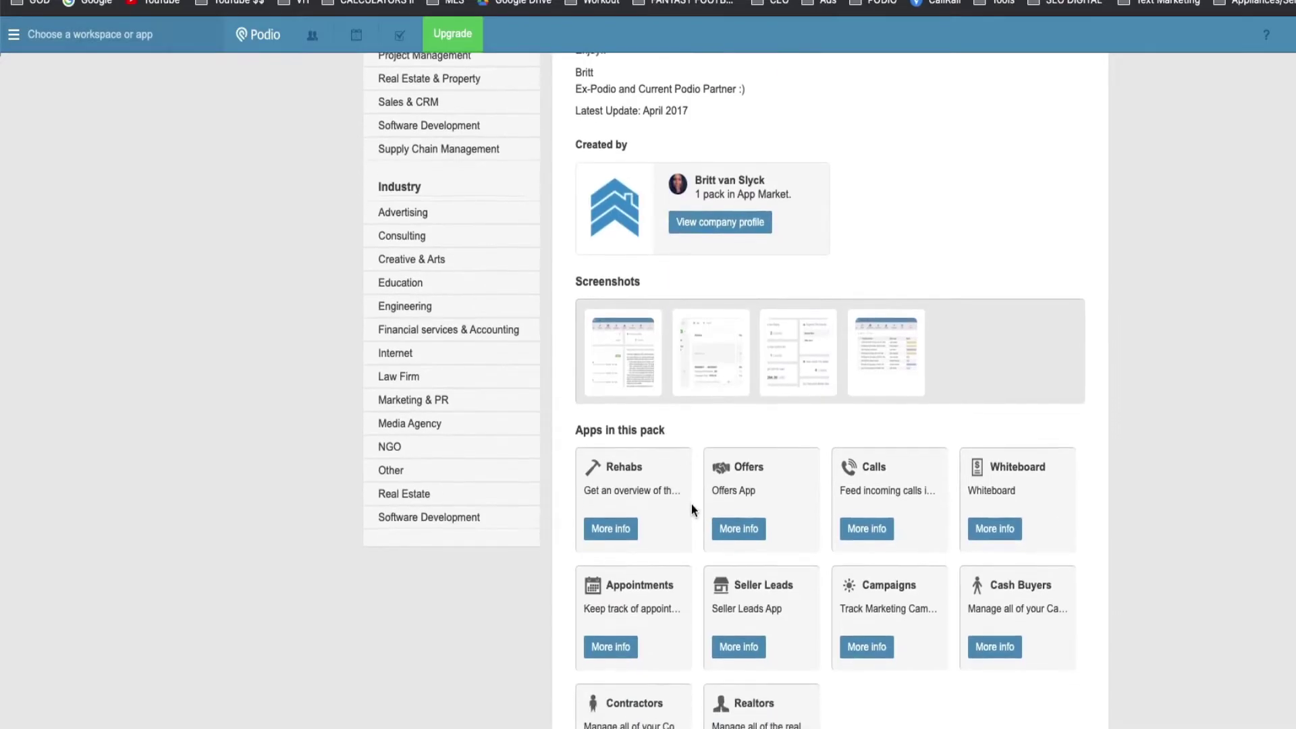
{"action": "scroll", "coordinate": [729, 492], "scroll_direction": "down", "scroll_amount": 2}
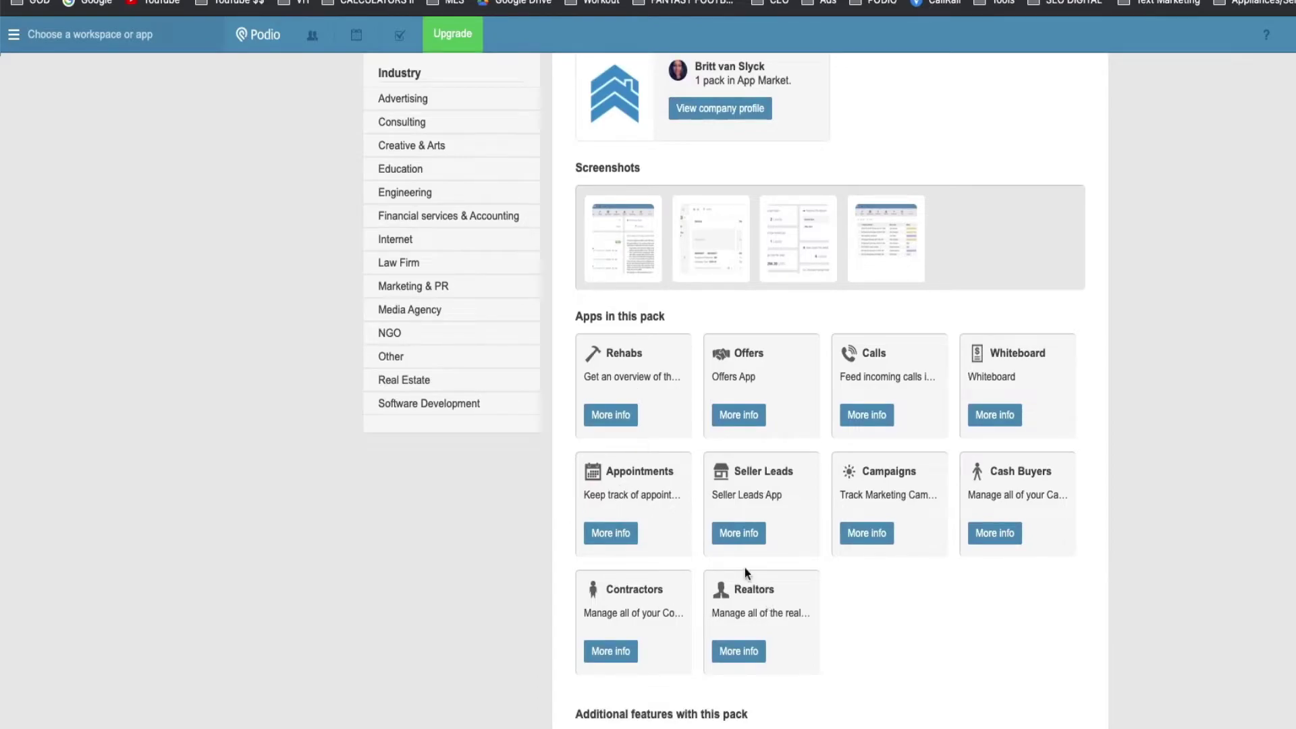
{"action": "scroll", "coordinate": [763, 406], "scroll_direction": "up", "scroll_amount": 10}
- Install the Real Estate Investor Pack into Workspace 1 and go to that workspace
{"action": "left_click", "coordinate": [932, 228]}
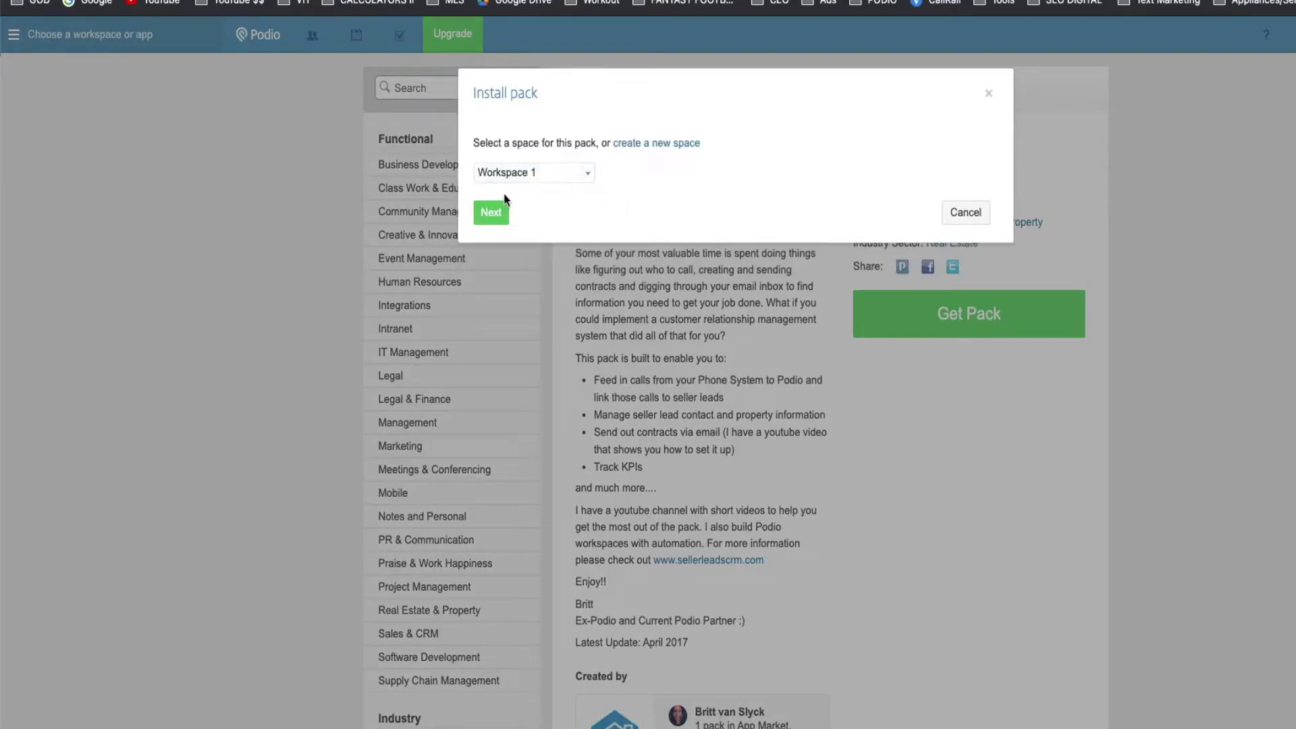
{"action": "left_click", "coordinate": [492, 214]}
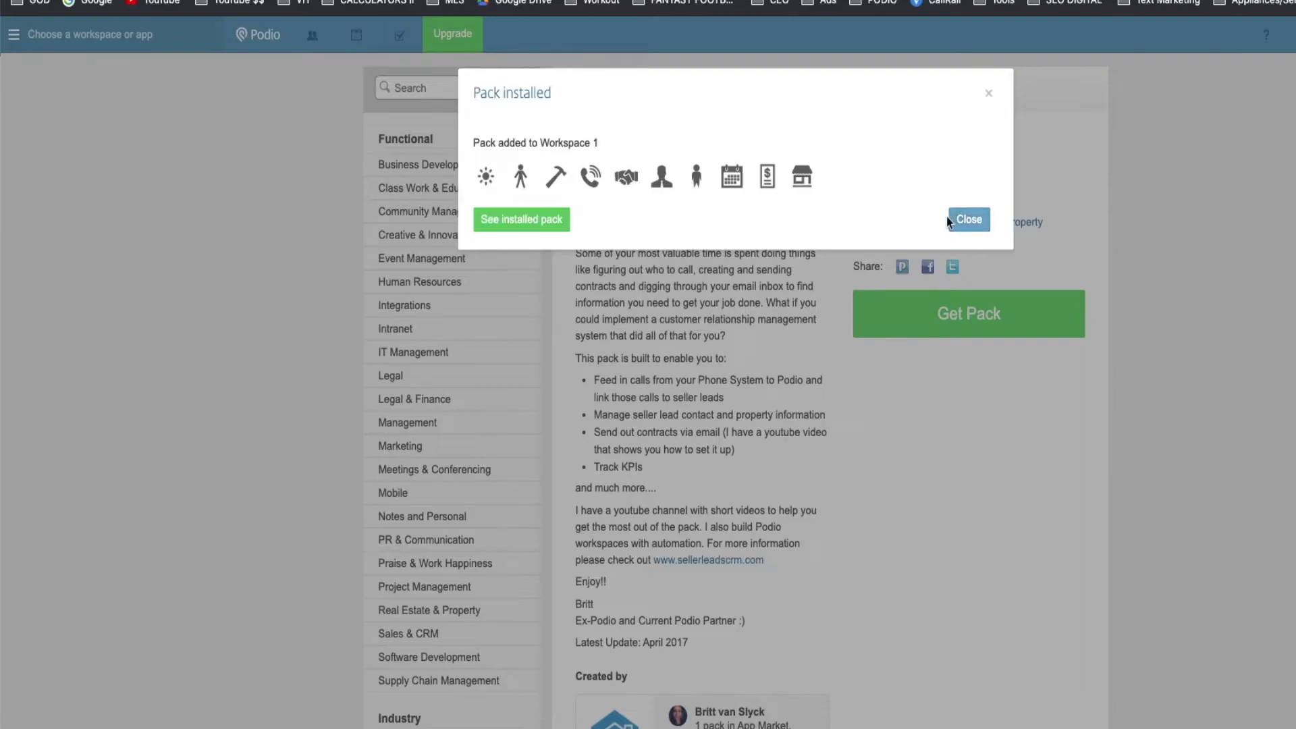
{"action": "left_click", "coordinate": [550, 225]}
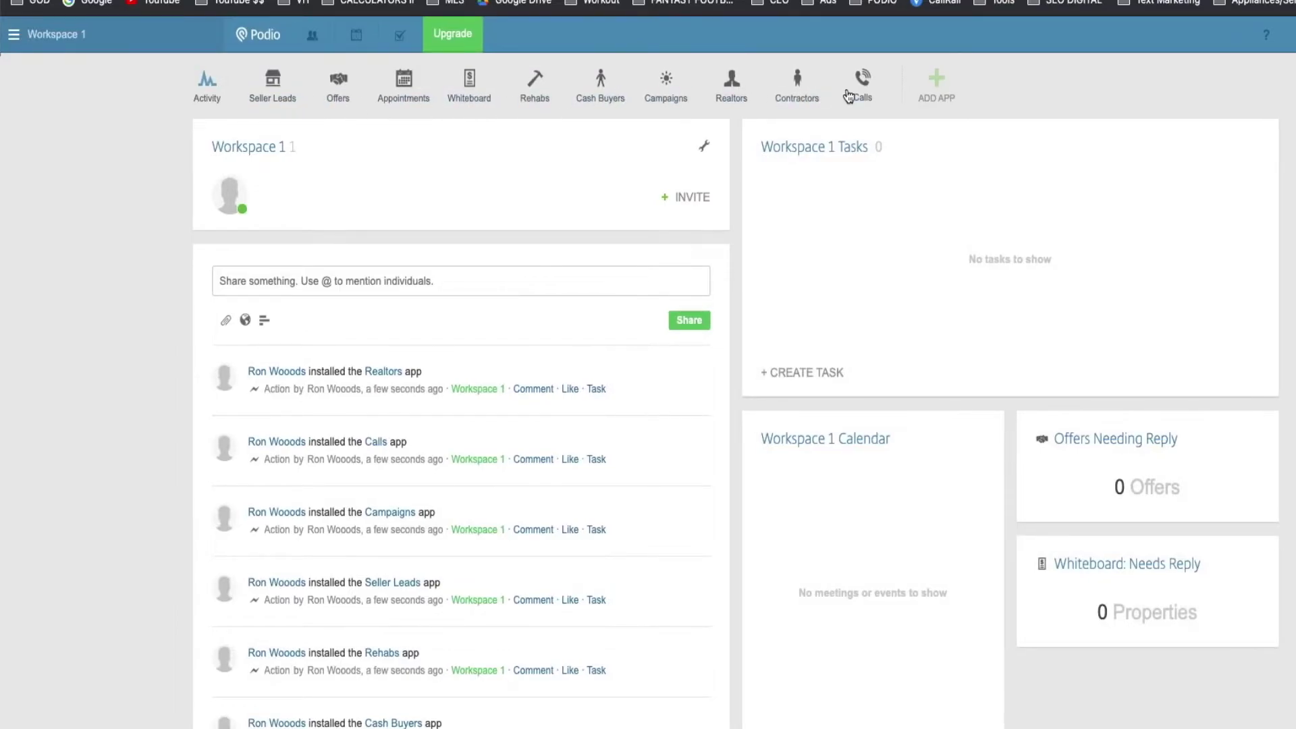
- Open the Seller Leads app and switch its list layout to Table, then Badge
{"action": "mouse_move", "coordinate": [334, 99]}
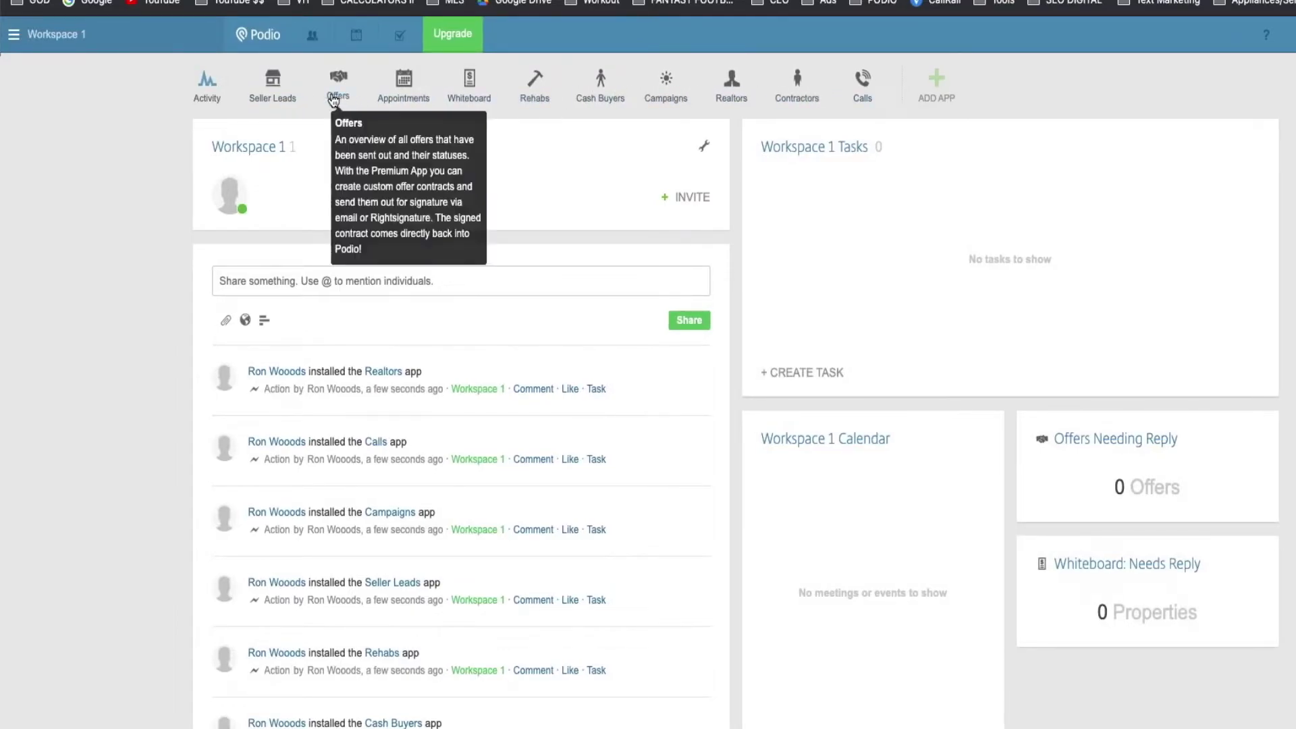
{"action": "mouse_move", "coordinate": [281, 89]}
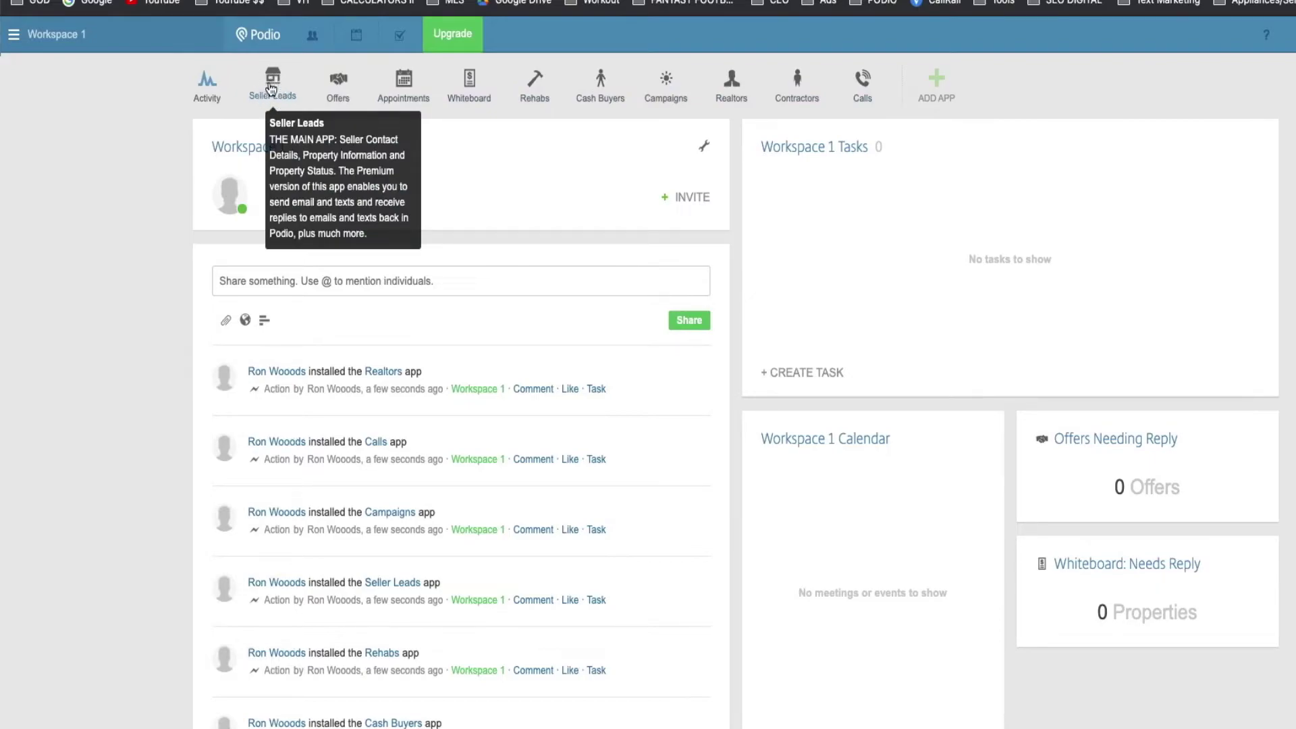
{"action": "left_click", "coordinate": [257, 85]}
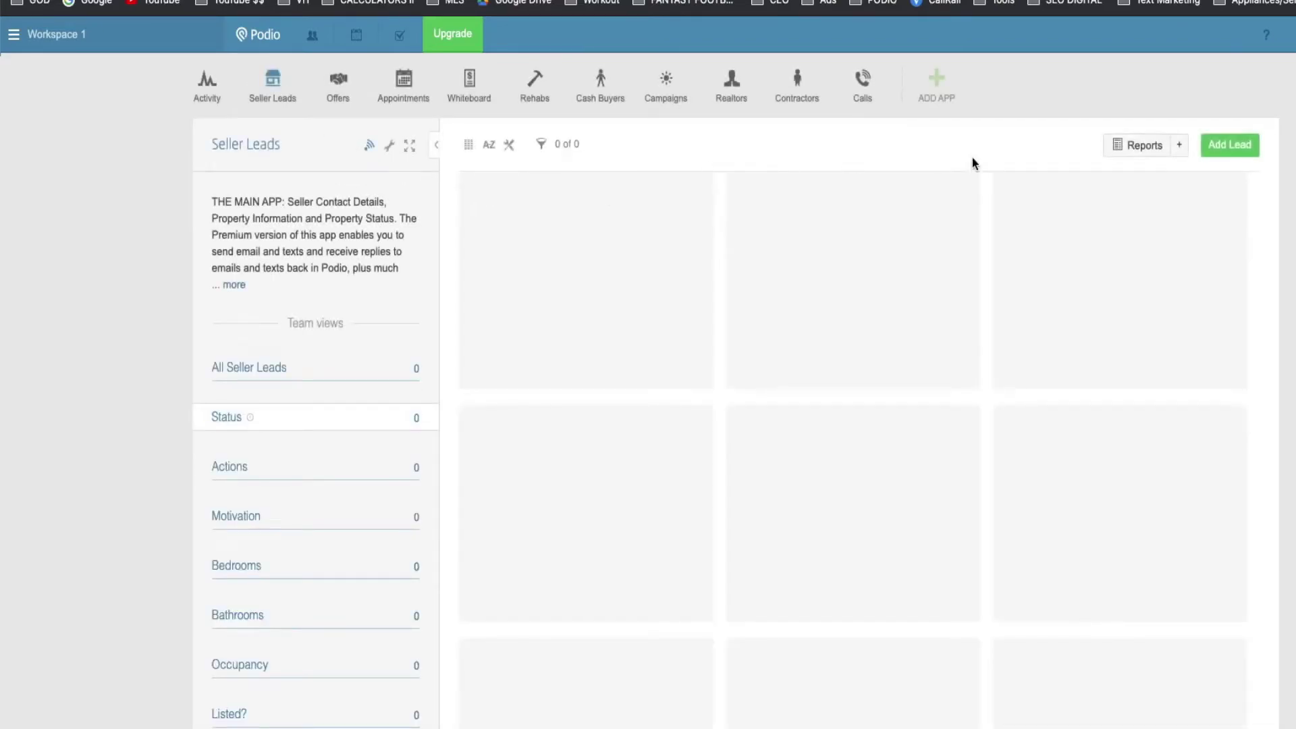
{"action": "left_click", "coordinate": [469, 148]}
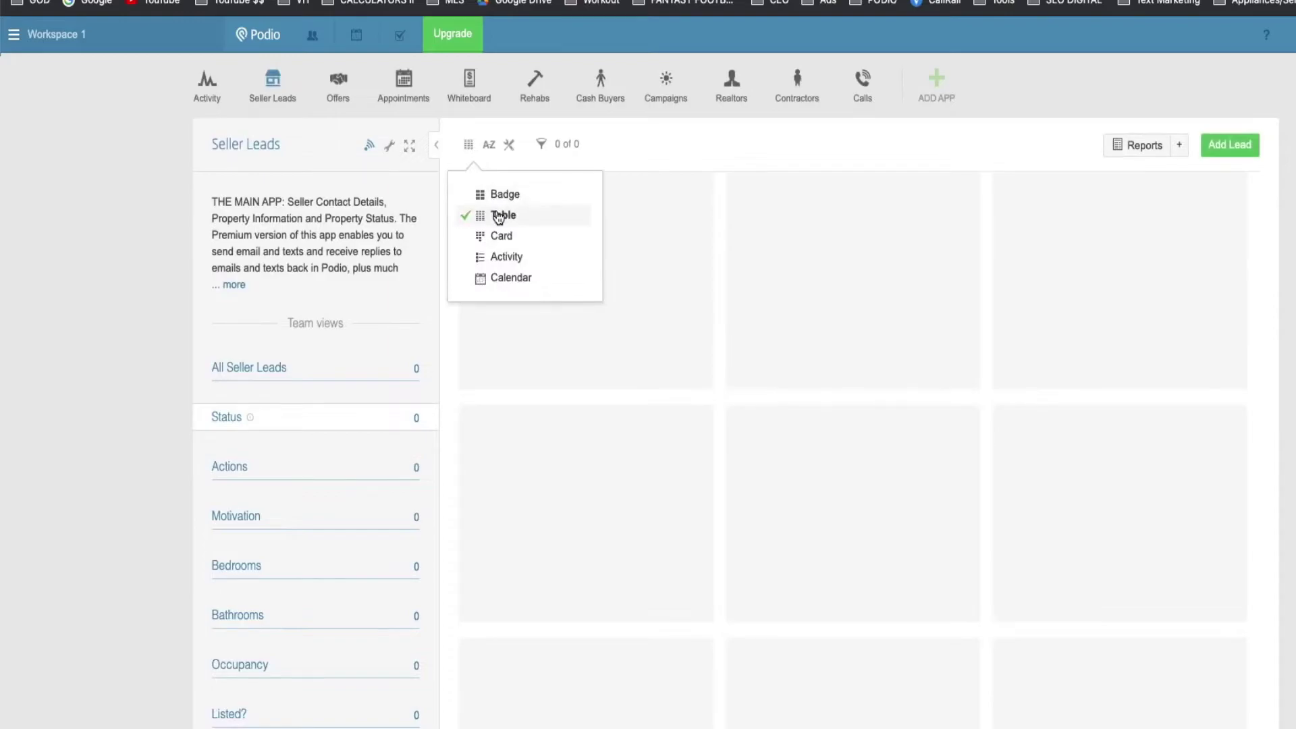
{"action": "left_click", "coordinate": [498, 216]}
{"action": "left_click", "coordinate": [469, 147]}
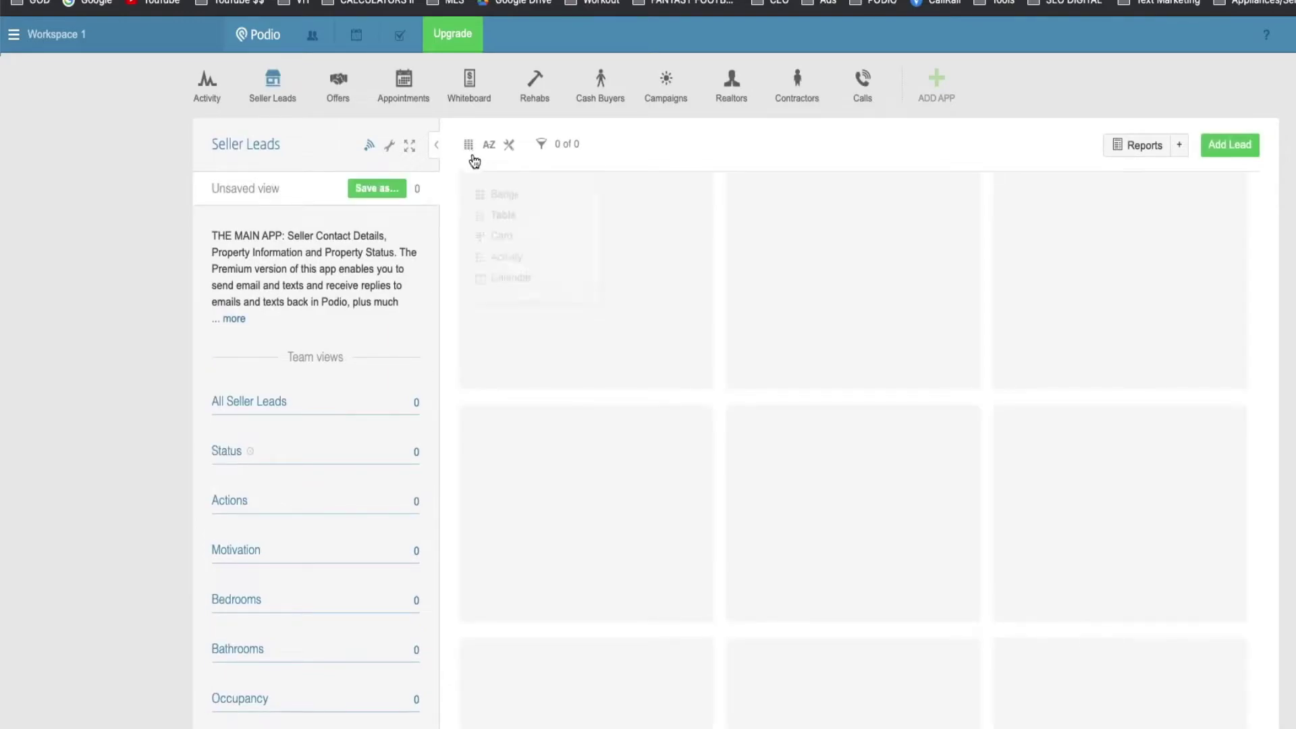
{"action": "left_click", "coordinate": [488, 197]}
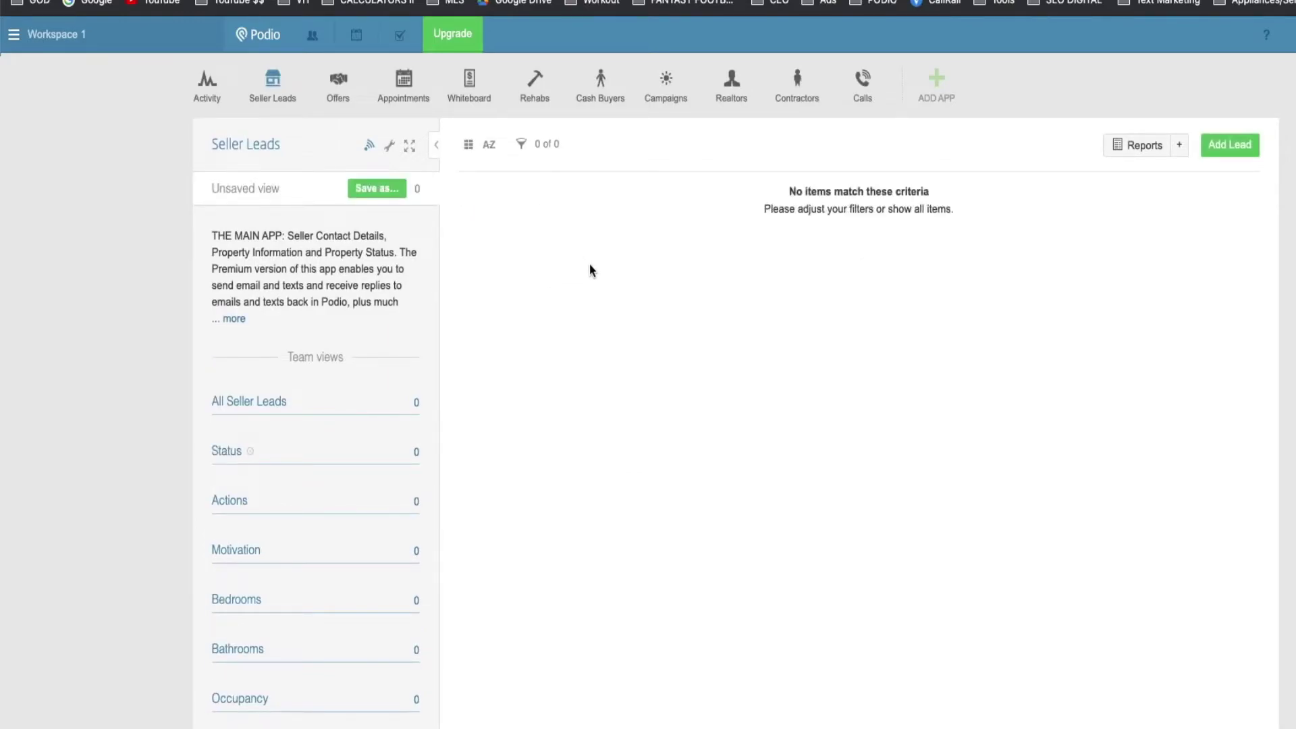
{"action": "left_click", "coordinate": [1203, 152]}
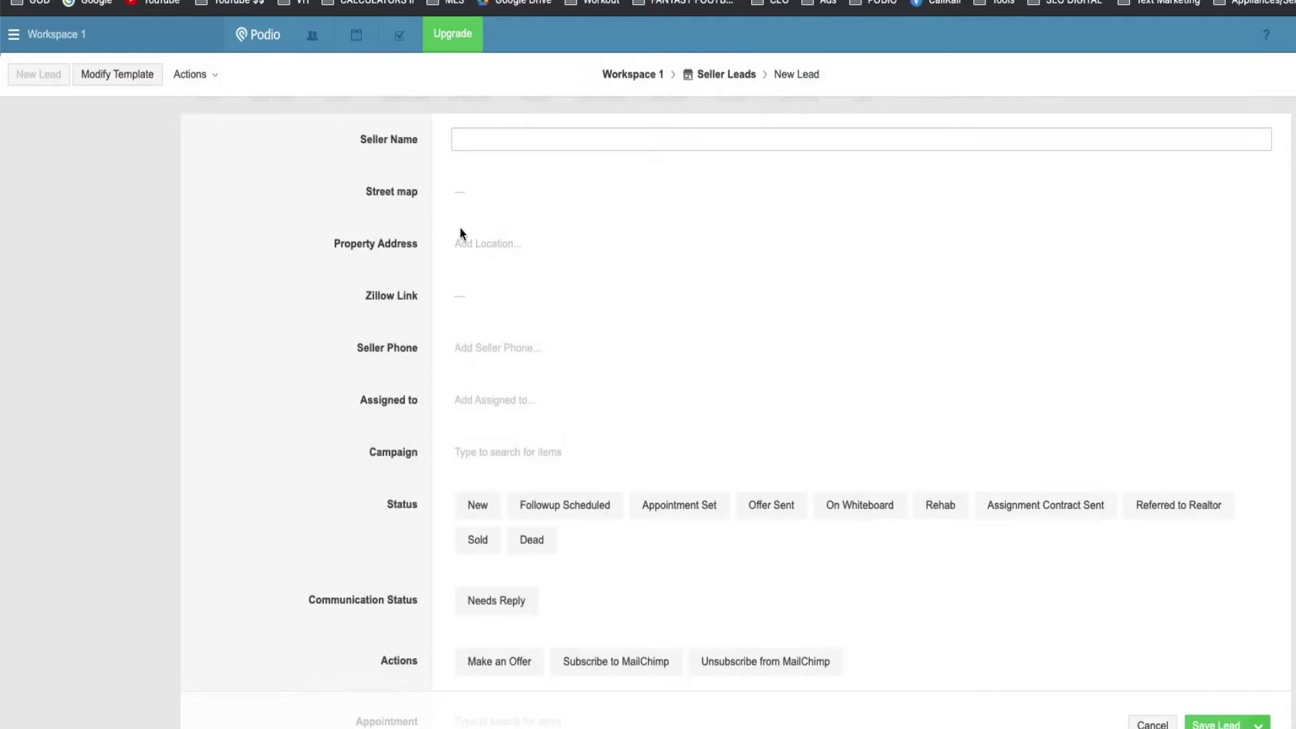
{"action": "left_click", "coordinate": [478, 249]}
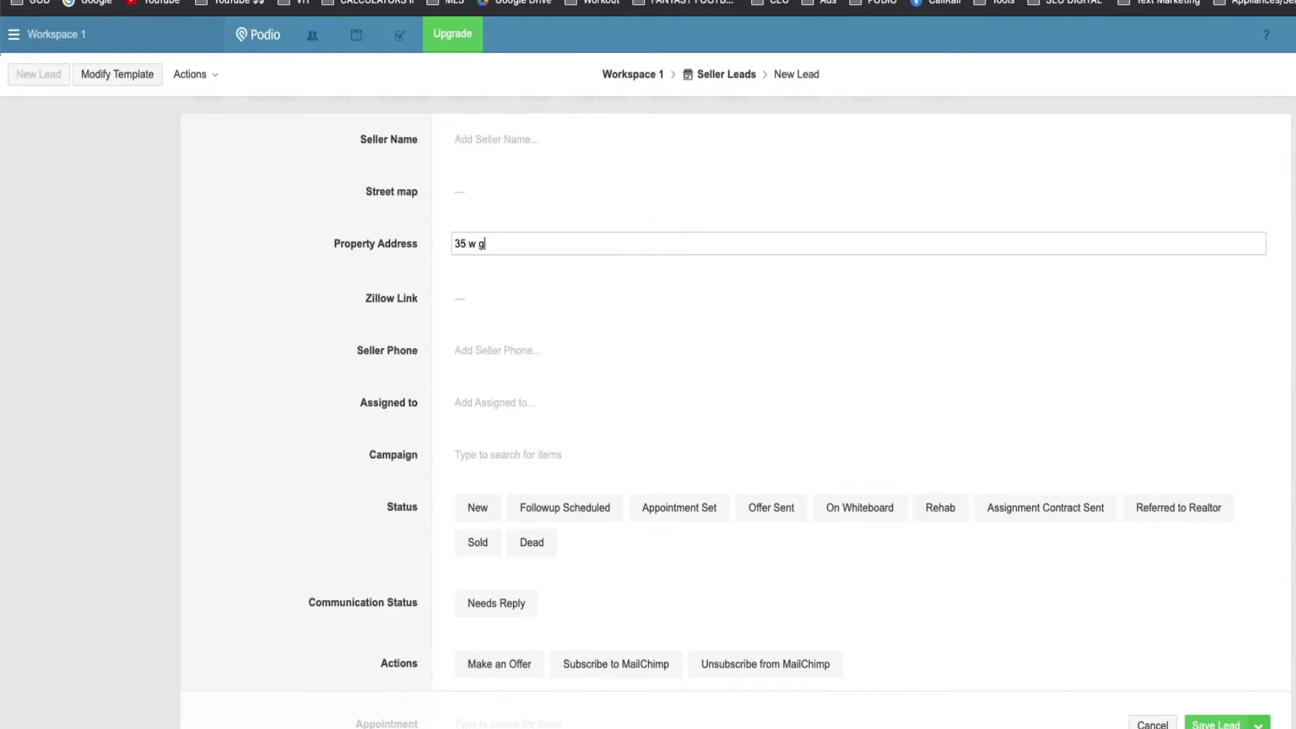
{"action": "type", "text": "35 w gardee"}
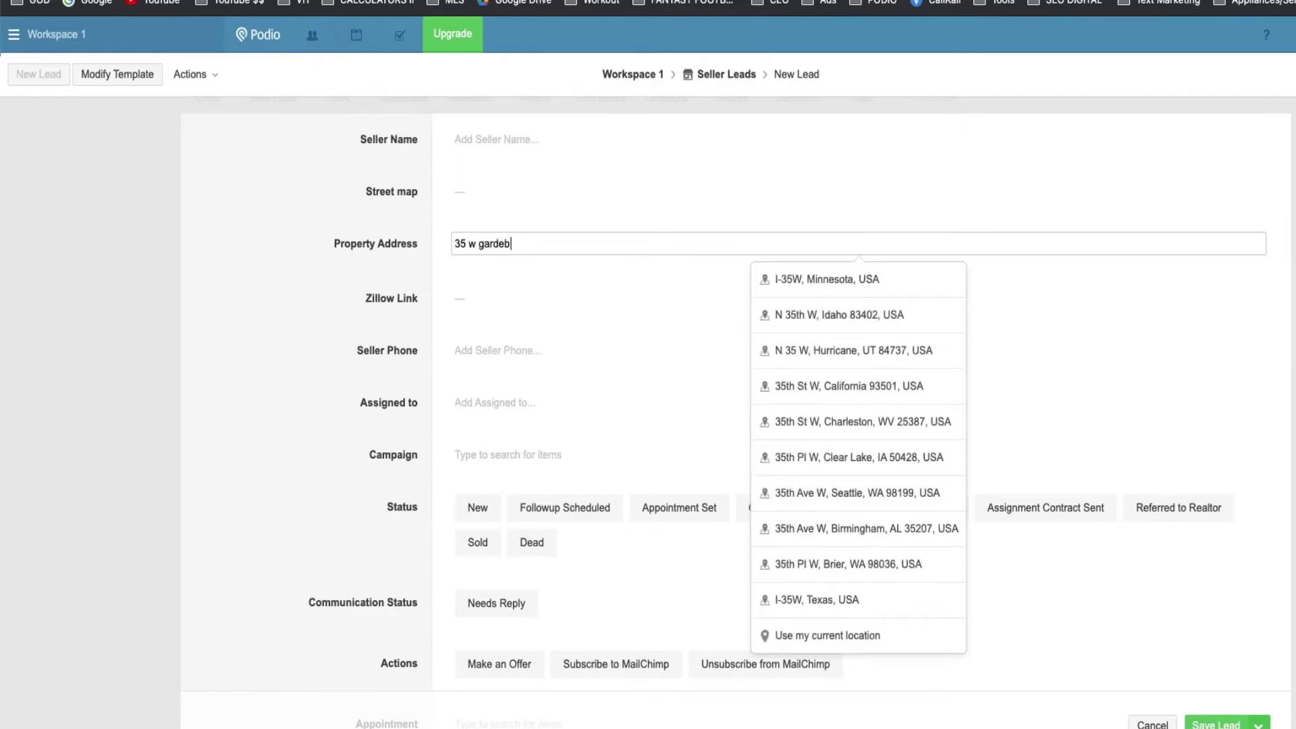
{"action": "type", "text": " w"}
{"action": "key", "text": "Return"}
{"action": "scroll", "coordinate": [358, 270], "scroll_direction": "down", "scroll_amount": 5}
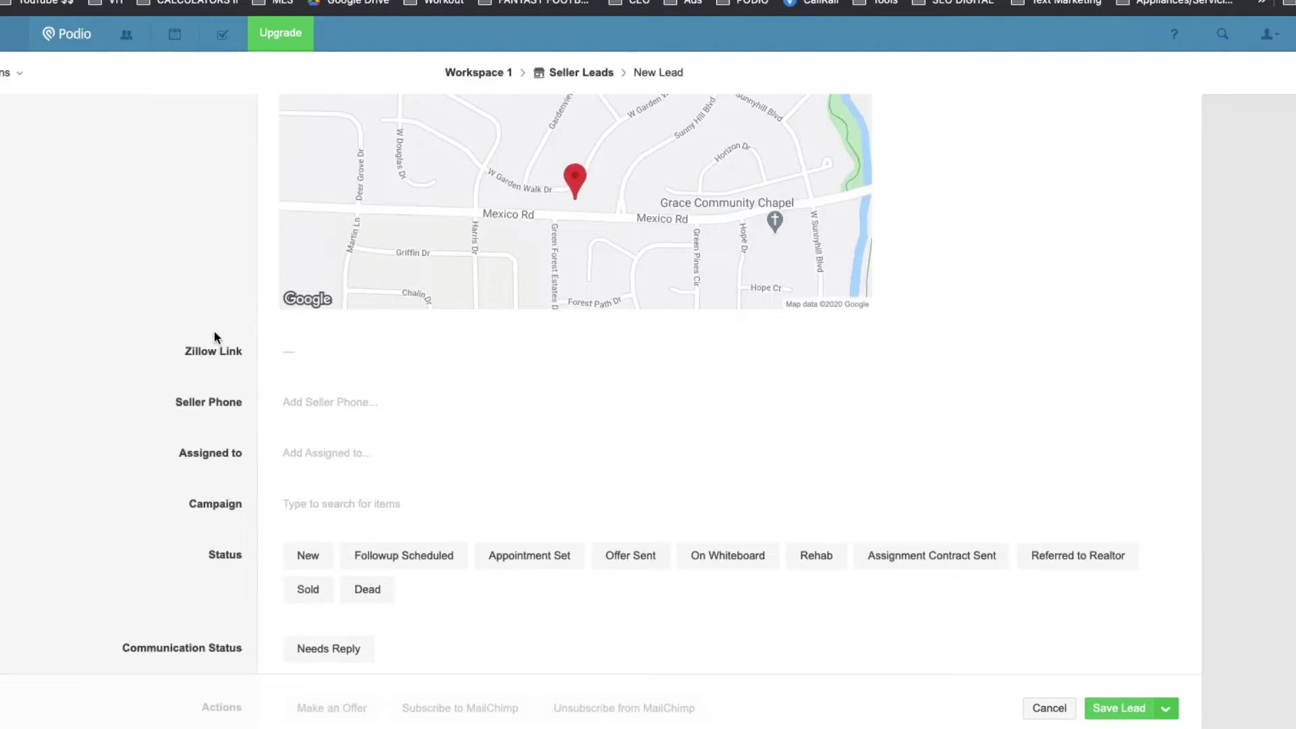
{"action": "scroll", "coordinate": [189, 351], "scroll_direction": "up", "scroll_amount": 3}
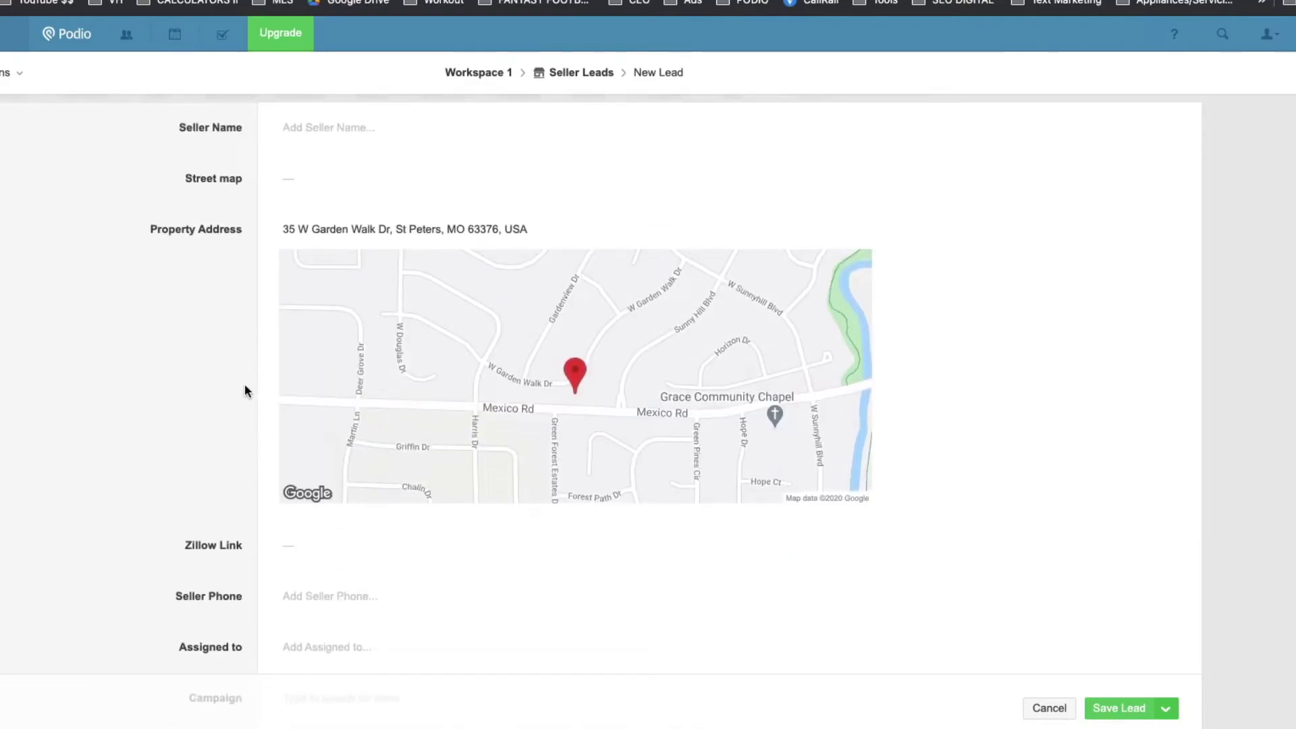
{"action": "scroll", "coordinate": [243, 386], "scroll_direction": "down", "scroll_amount": 3}
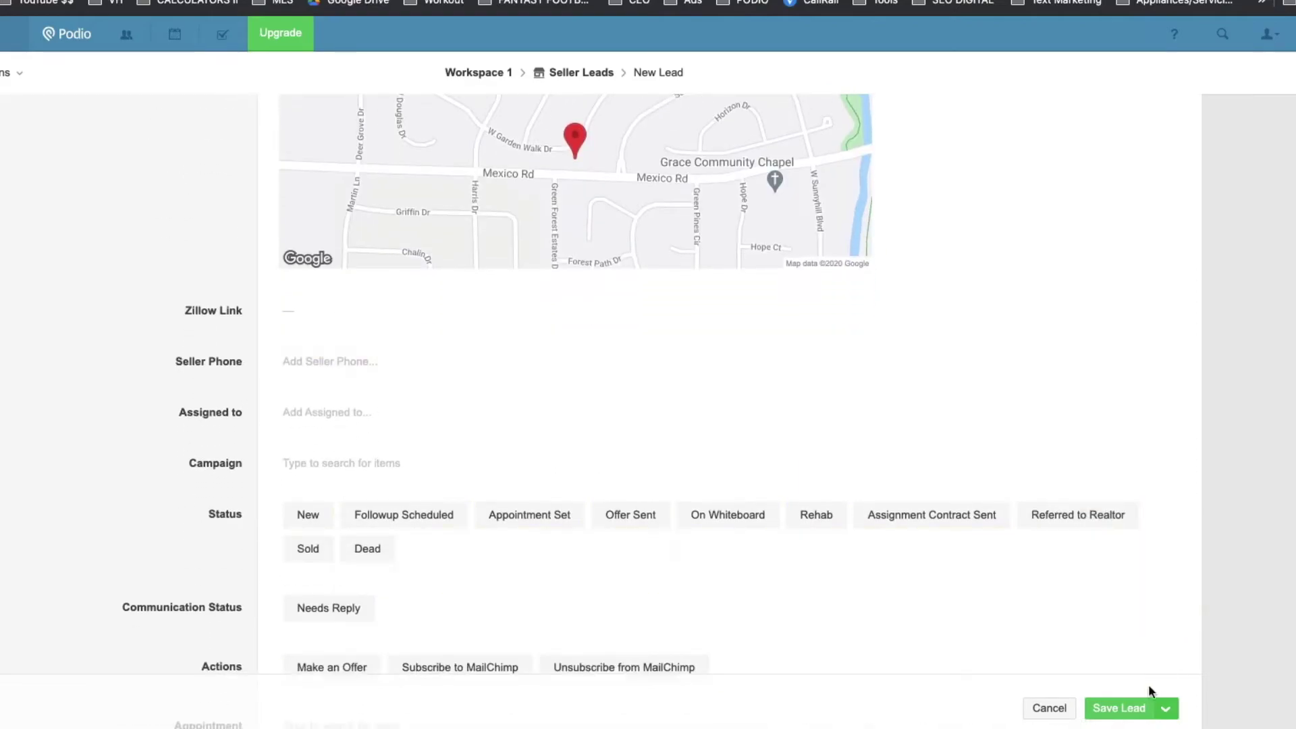
{"action": "left_click", "coordinate": [1134, 705]}
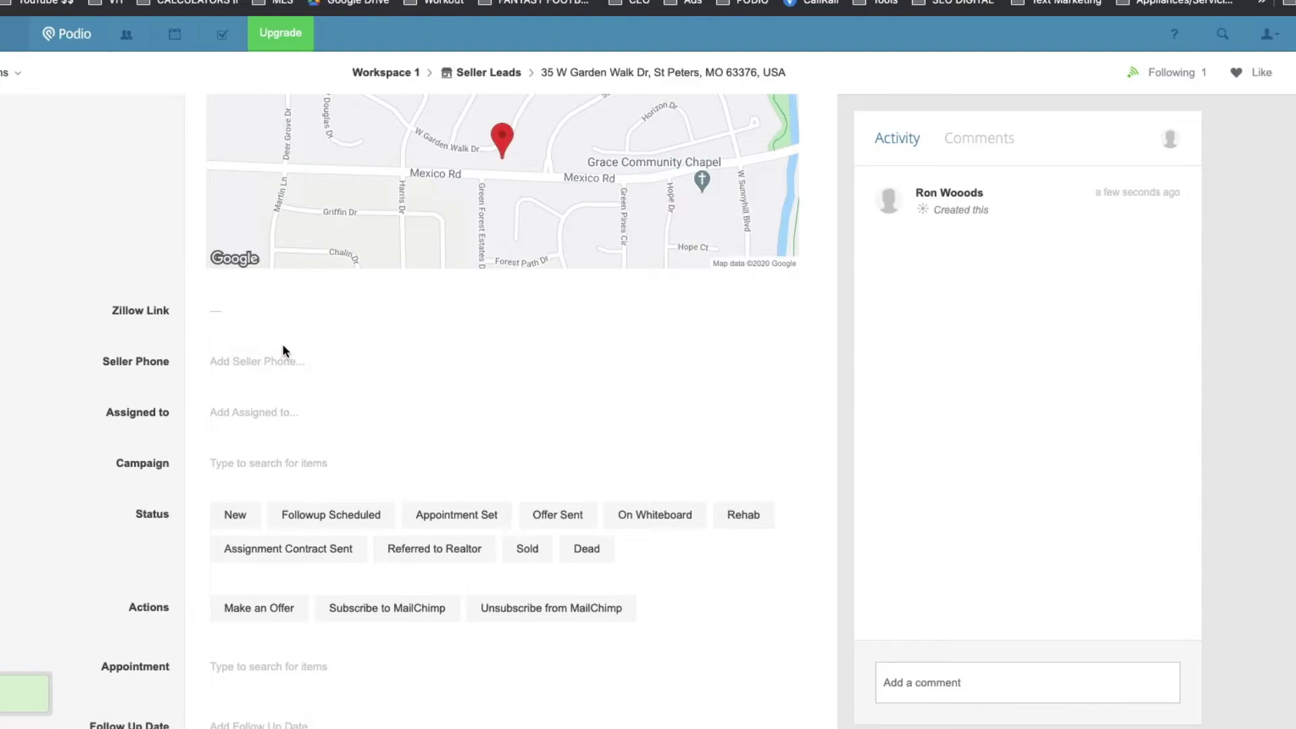
{"action": "scroll", "coordinate": [283, 351], "scroll_direction": "down", "scroll_amount": 1}
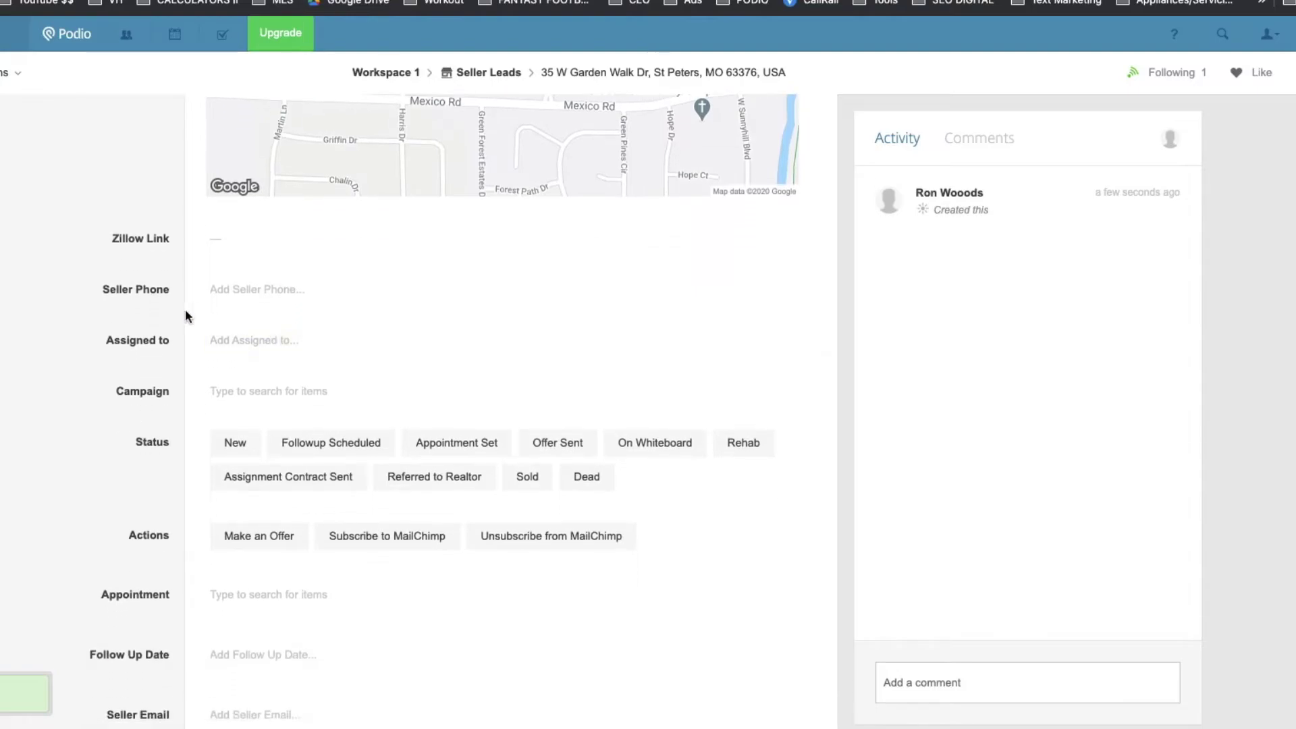
{"action": "left_click", "coordinate": [245, 340]}
{"action": "left_click", "coordinate": [92, 366]}
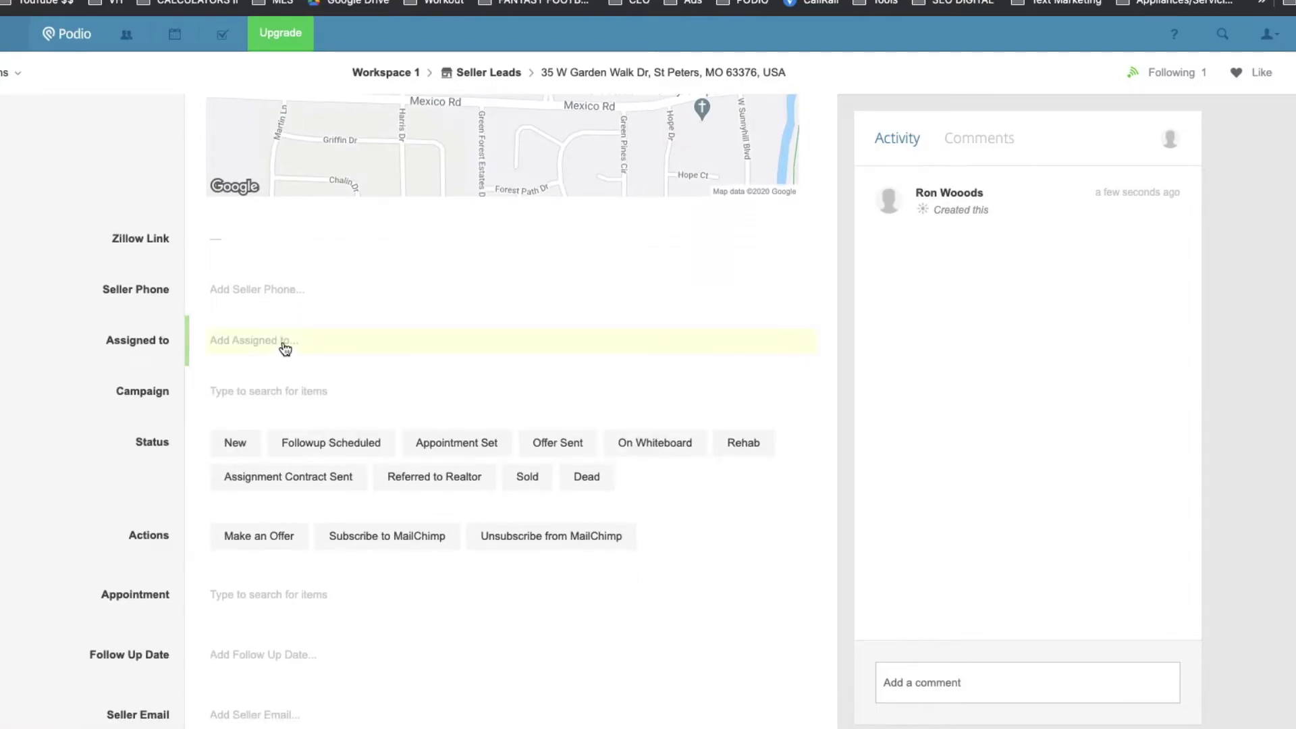
{"action": "scroll", "coordinate": [150, 368], "scroll_direction": "down", "scroll_amount": 1}
{"action": "left_click", "coordinate": [220, 306]}
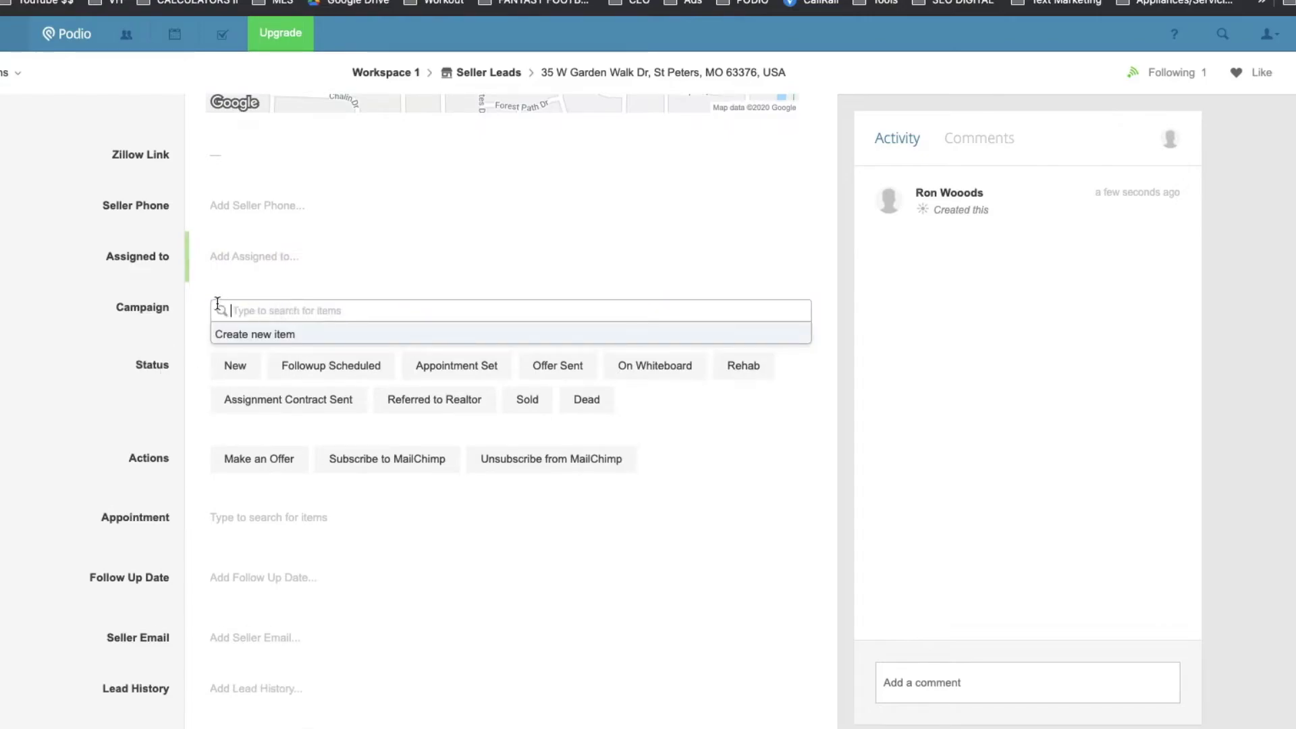
{"action": "left_click", "coordinate": [135, 299]}
{"action": "left_click", "coordinate": [254, 315]}
{"action": "left_click", "coordinate": [77, 323]}
{"action": "scroll", "coordinate": [129, 361], "scroll_direction": "down", "scroll_amount": 1}
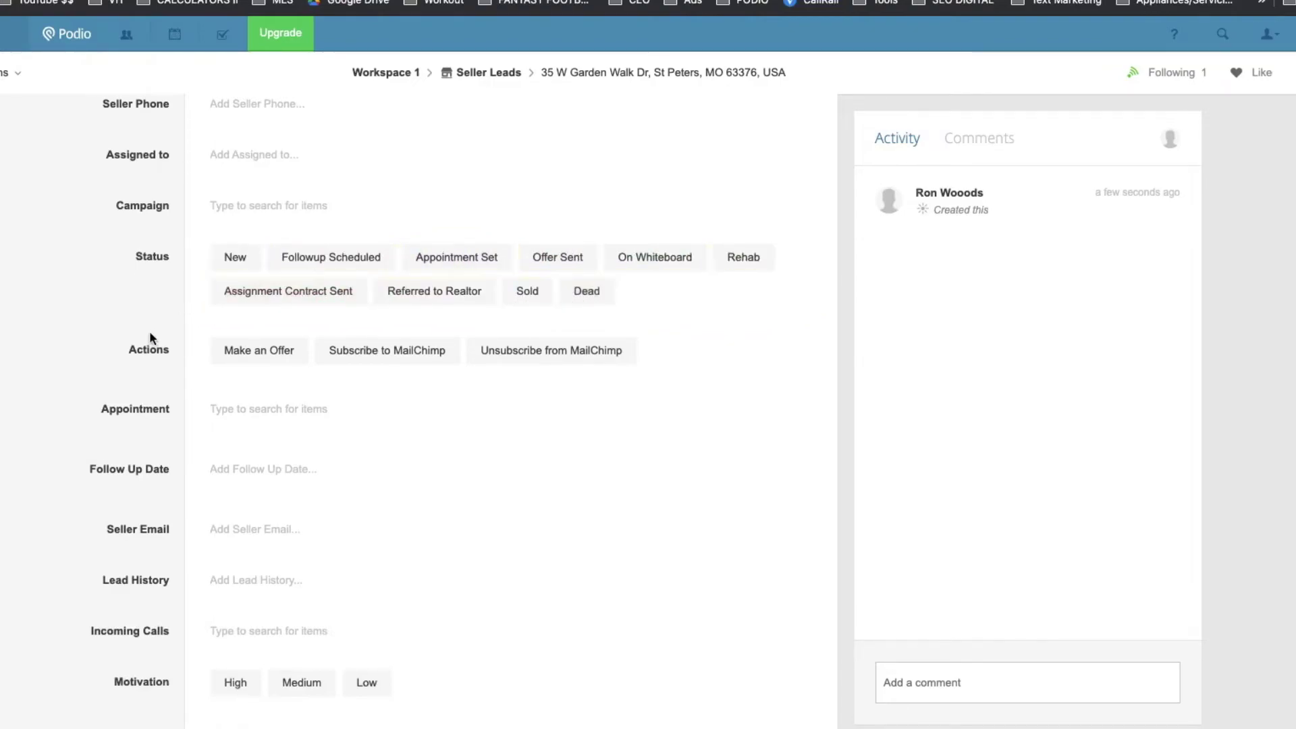
{"action": "scroll", "coordinate": [148, 331], "scroll_direction": "down", "scroll_amount": 2}
{"action": "scroll", "coordinate": [162, 351], "scroll_direction": "up", "scroll_amount": 1}
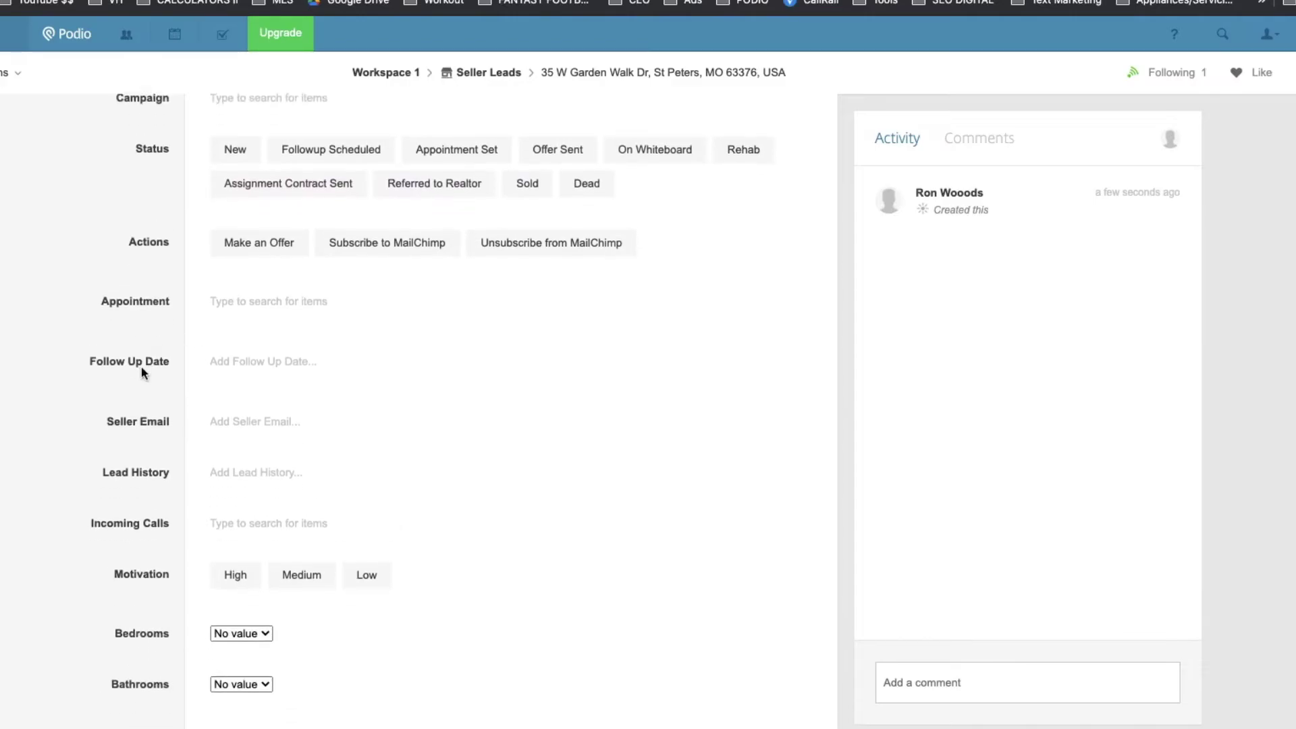
{"action": "scroll", "coordinate": [141, 366], "scroll_direction": "down", "scroll_amount": 4}
{"action": "scroll", "coordinate": [146, 366], "scroll_direction": "down", "scroll_amount": 4}
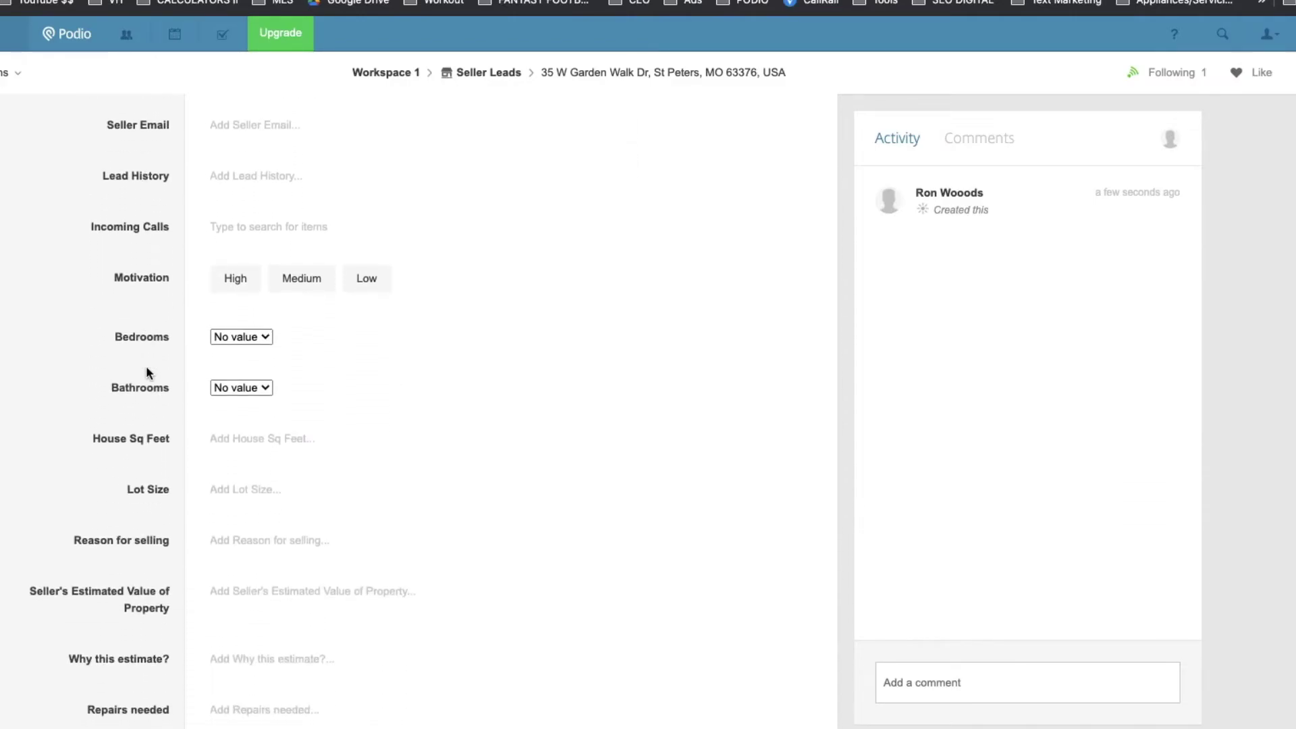
{"action": "scroll", "coordinate": [148, 364], "scroll_direction": "up", "scroll_amount": 6}
{"action": "scroll", "coordinate": [150, 367], "scroll_direction": "up", "scroll_amount": 7}
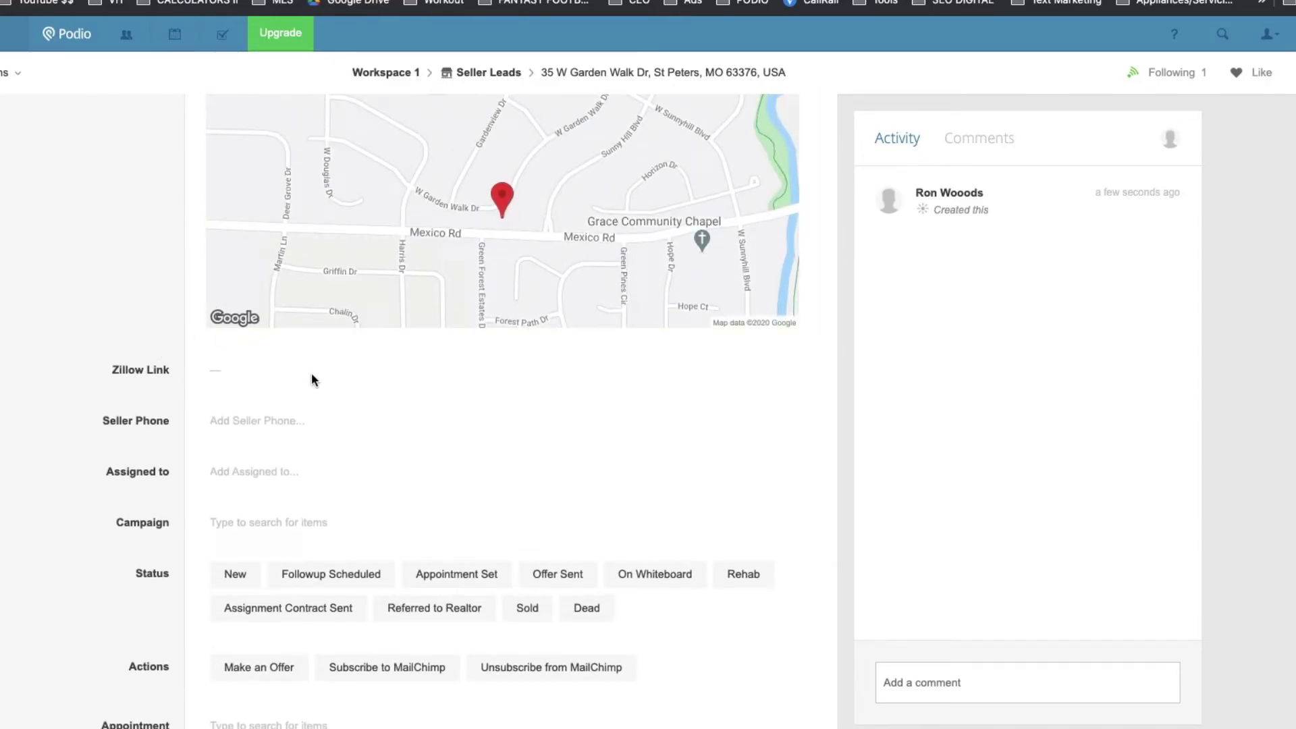
{"action": "scroll", "coordinate": [133, 428], "scroll_direction": "down", "scroll_amount": 7}
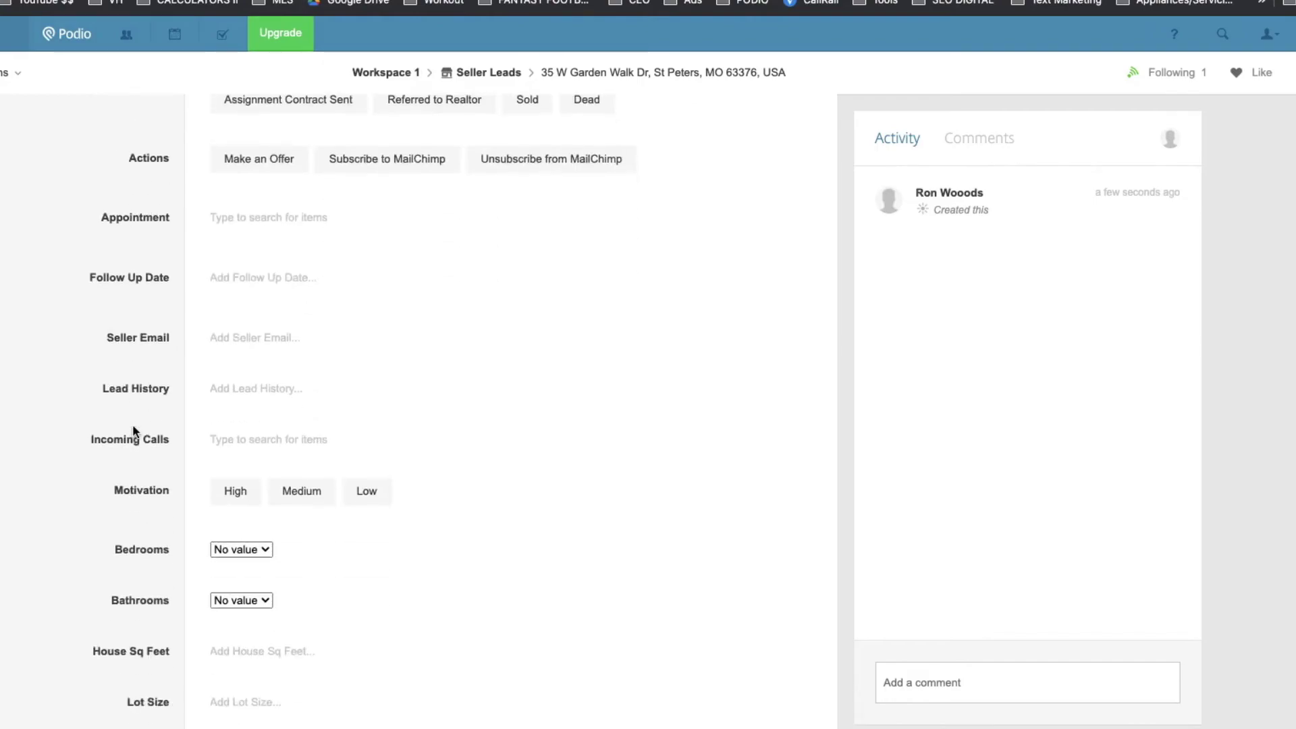
{"action": "scroll", "coordinate": [187, 443], "scroll_direction": "down", "scroll_amount": 2}
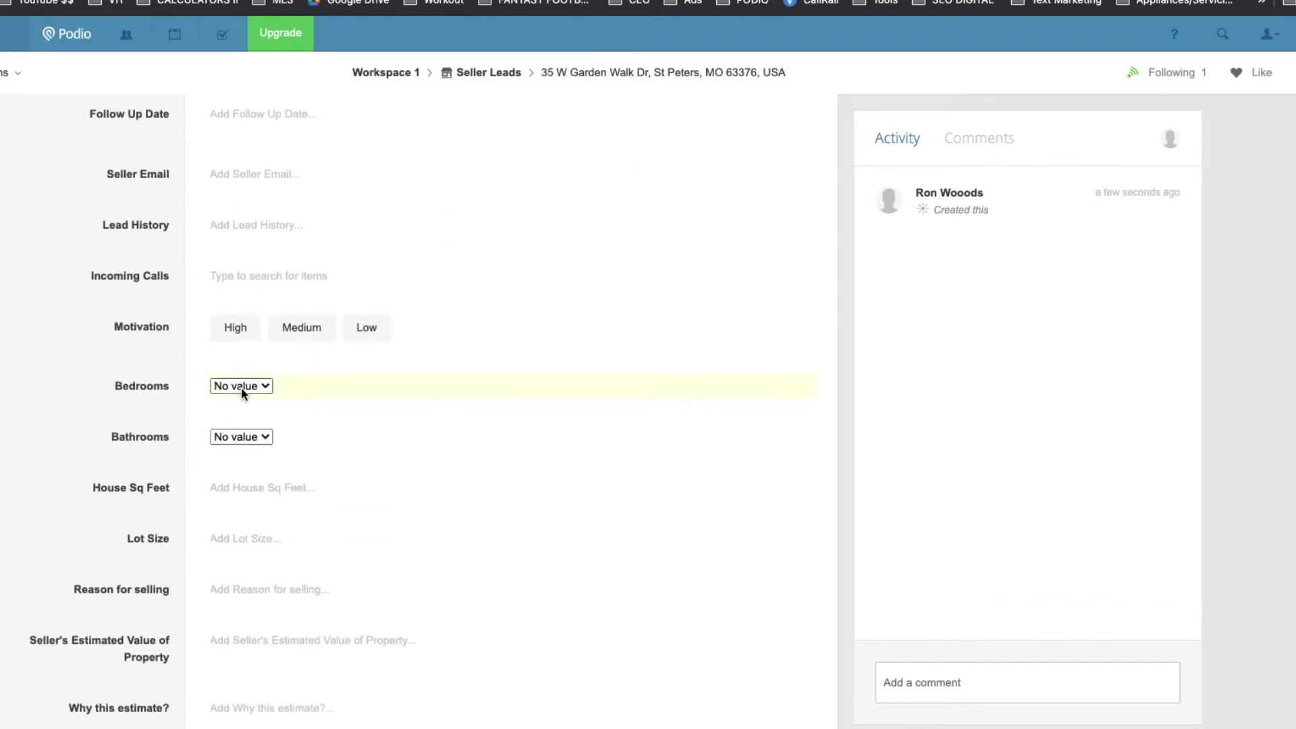
{"action": "left_click", "coordinate": [241, 387]}
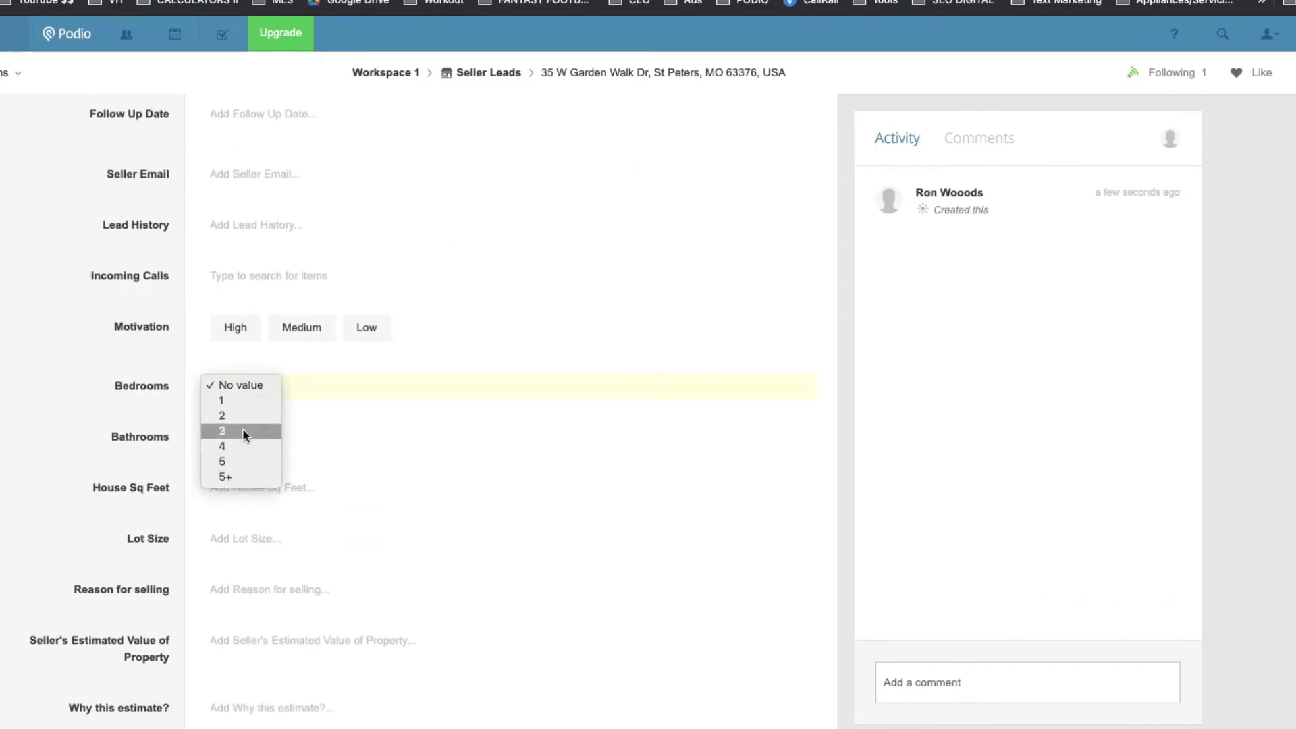
{"action": "left_click", "coordinate": [132, 400]}
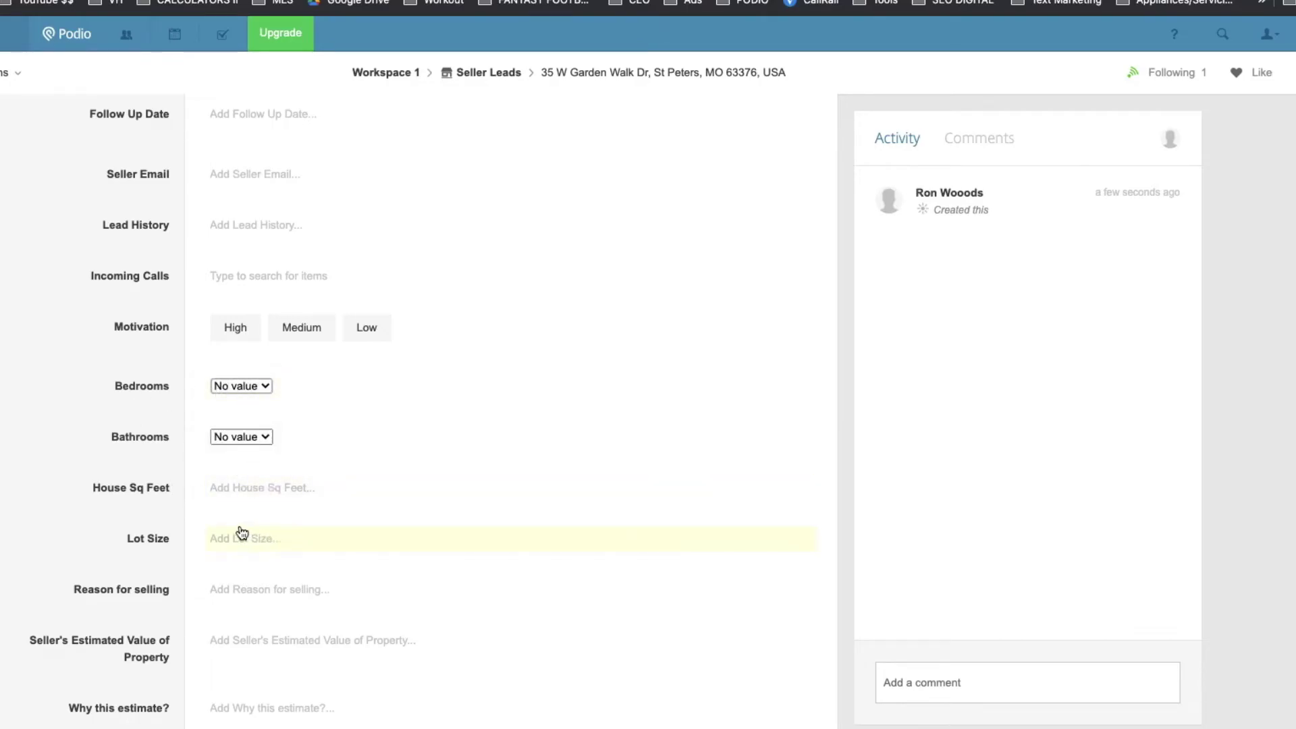
{"action": "scroll", "coordinate": [81, 329], "scroll_direction": "up", "scroll_amount": 10}
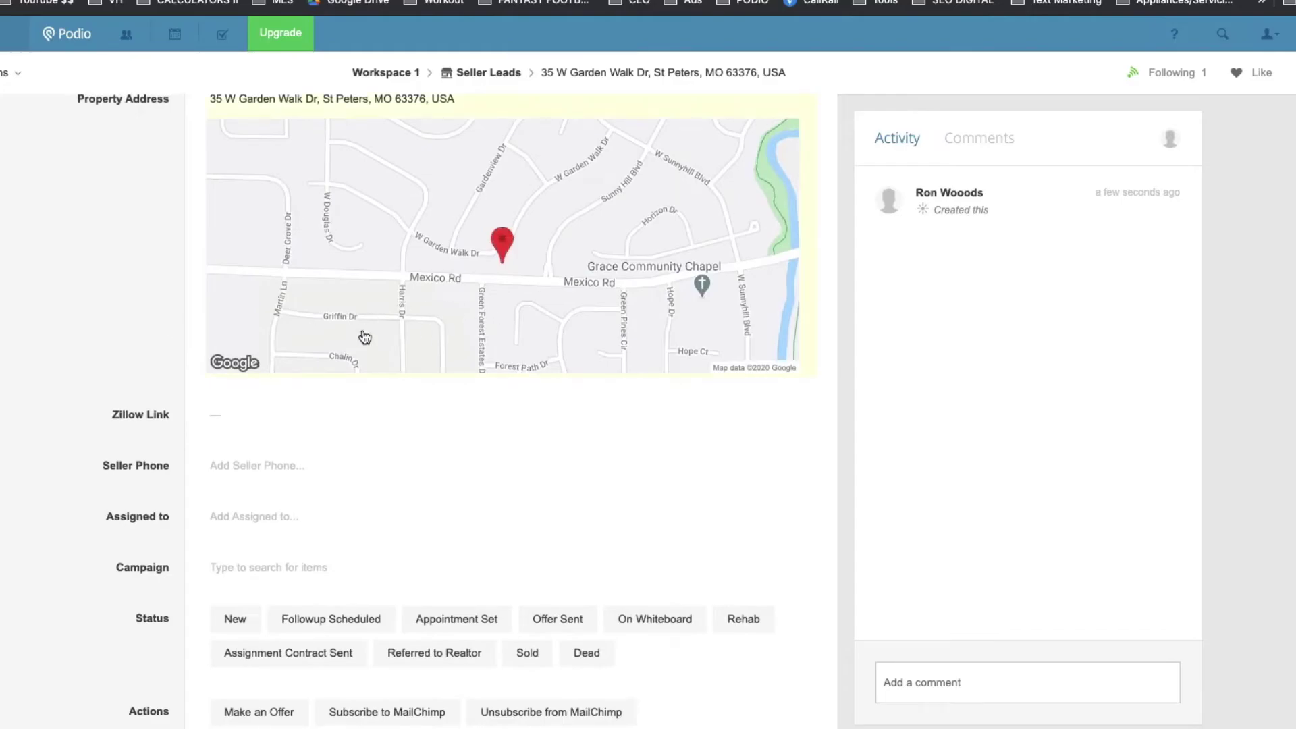
{"action": "scroll", "coordinate": [165, 456], "scroll_direction": "down", "scroll_amount": 10}
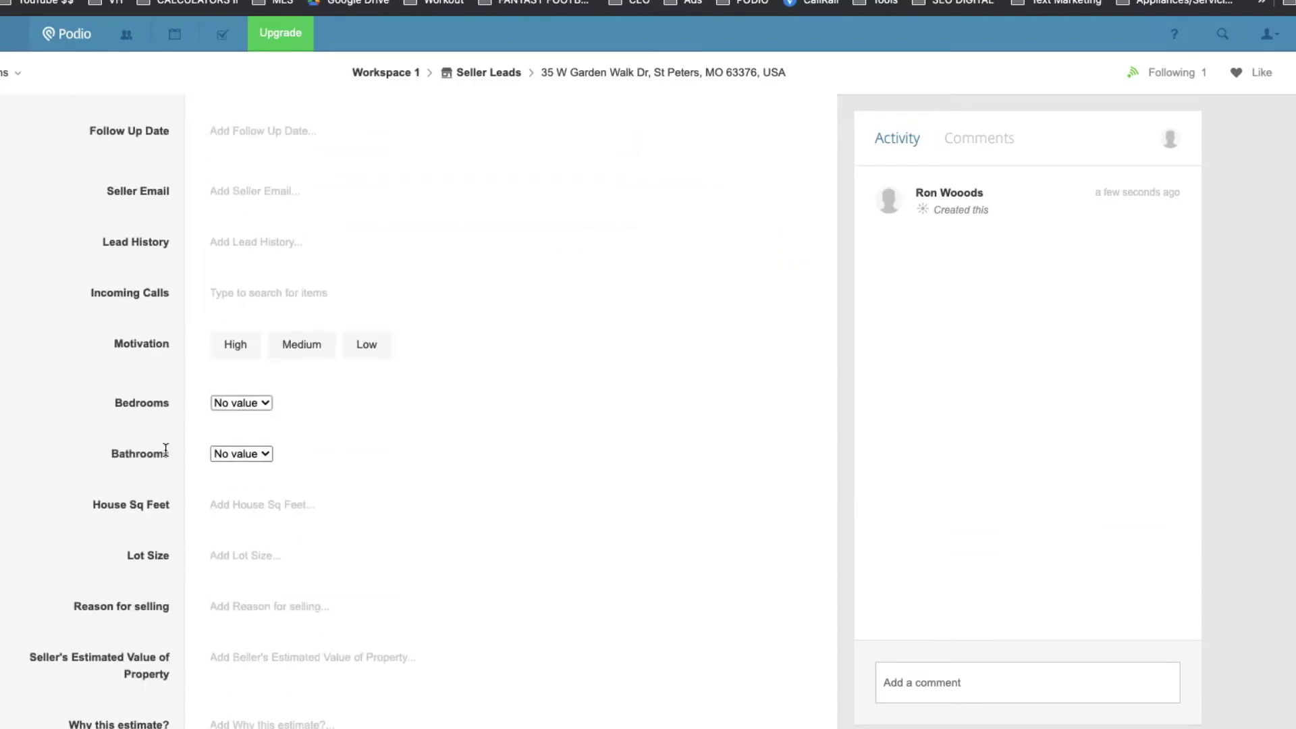
{"action": "scroll", "coordinate": [157, 411], "scroll_direction": "up", "scroll_amount": 8}
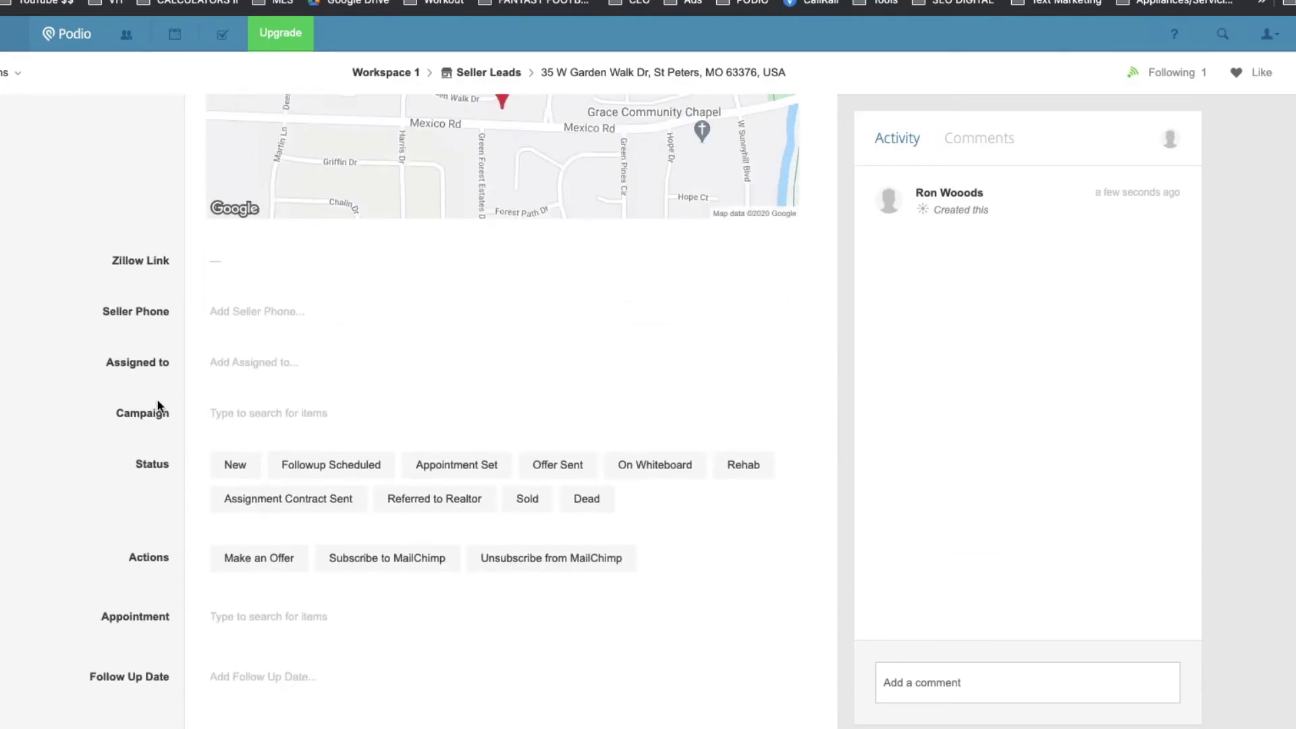
{"action": "scroll", "coordinate": [155, 451], "scroll_direction": "down", "scroll_amount": 5}
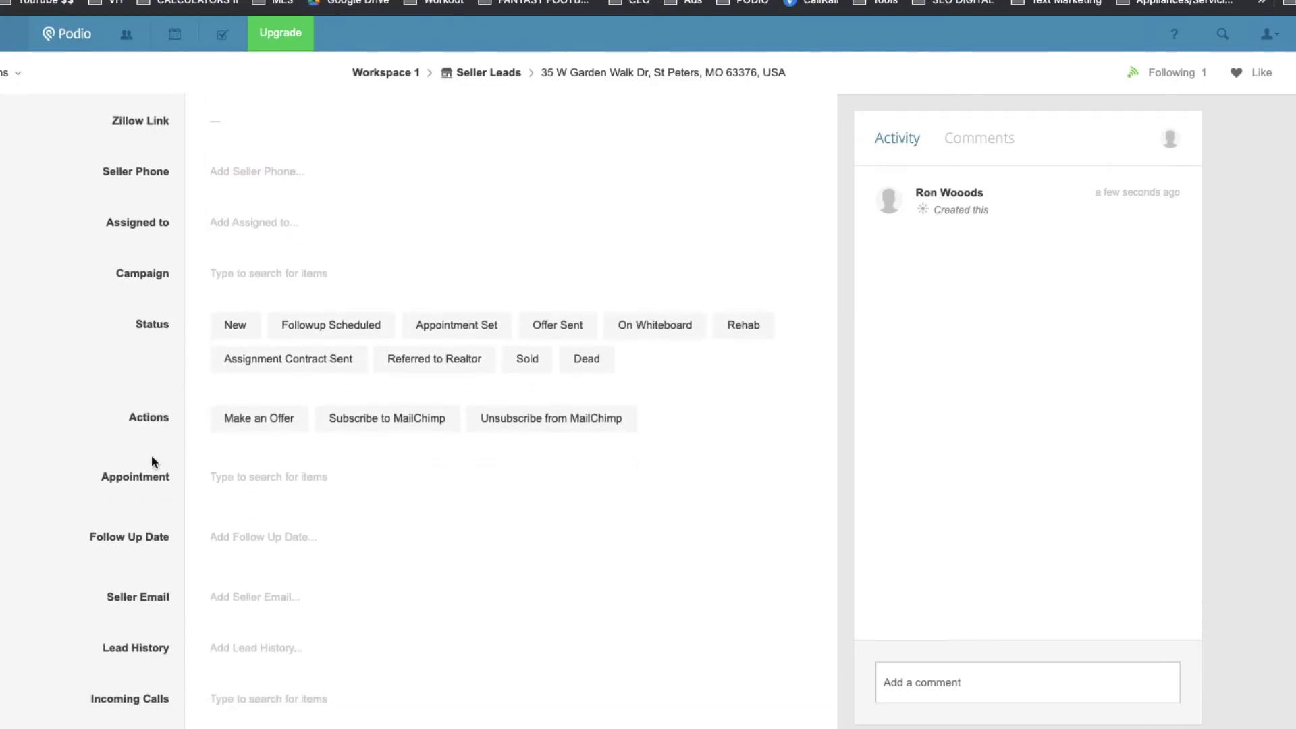
{"action": "left_click", "coordinate": [293, 371]}
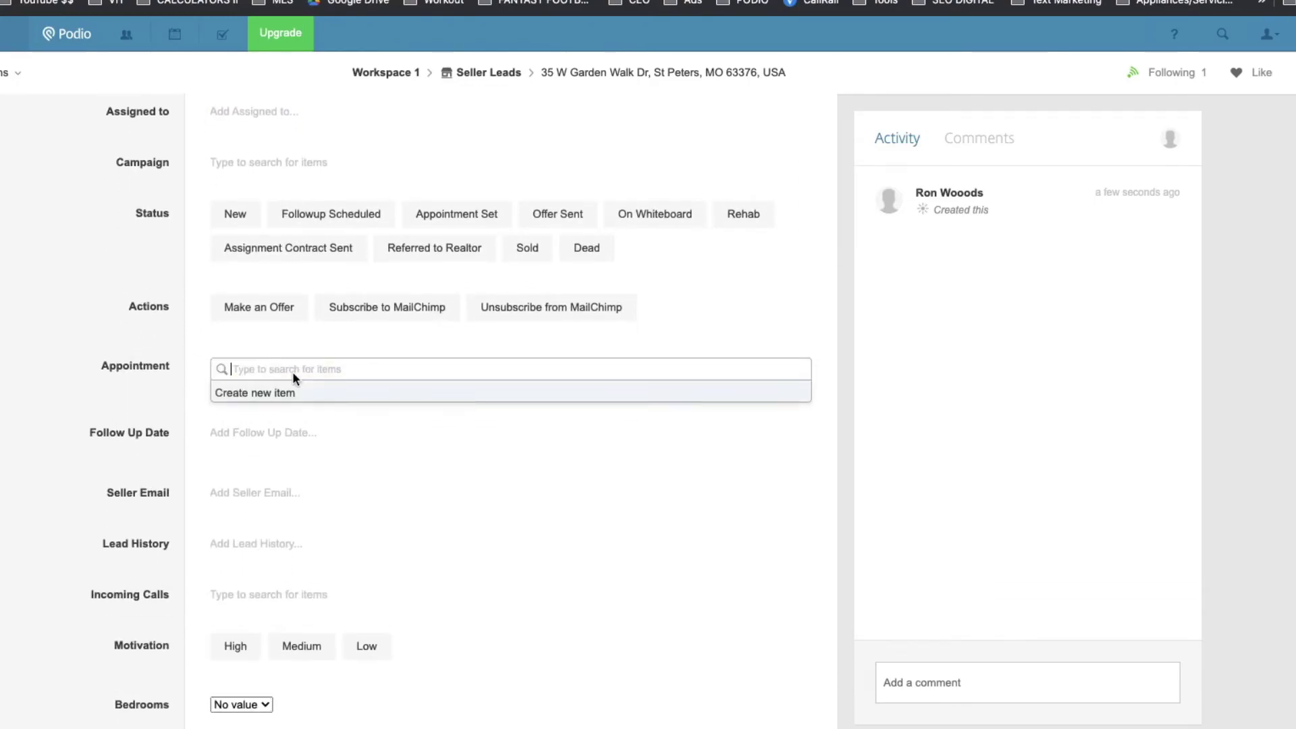
{"action": "left_click", "coordinate": [282, 395]}
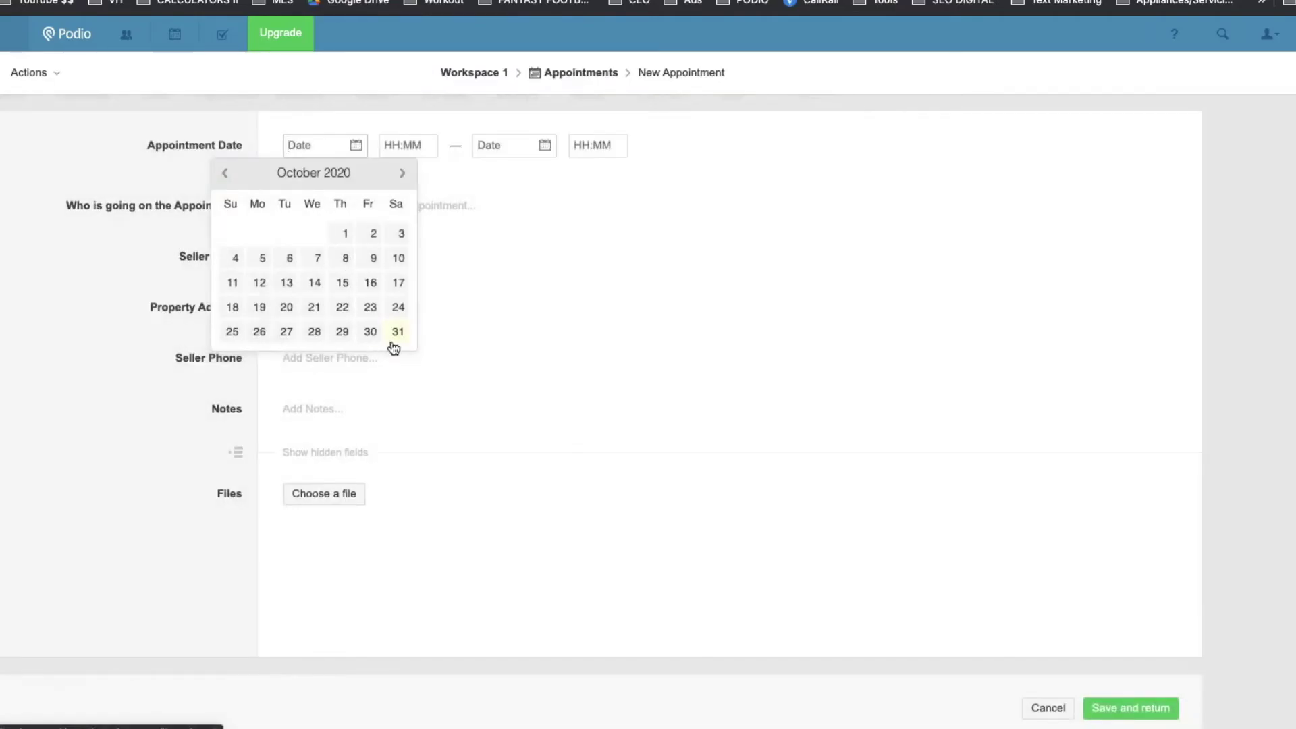
{"action": "left_click", "coordinate": [1049, 707]}
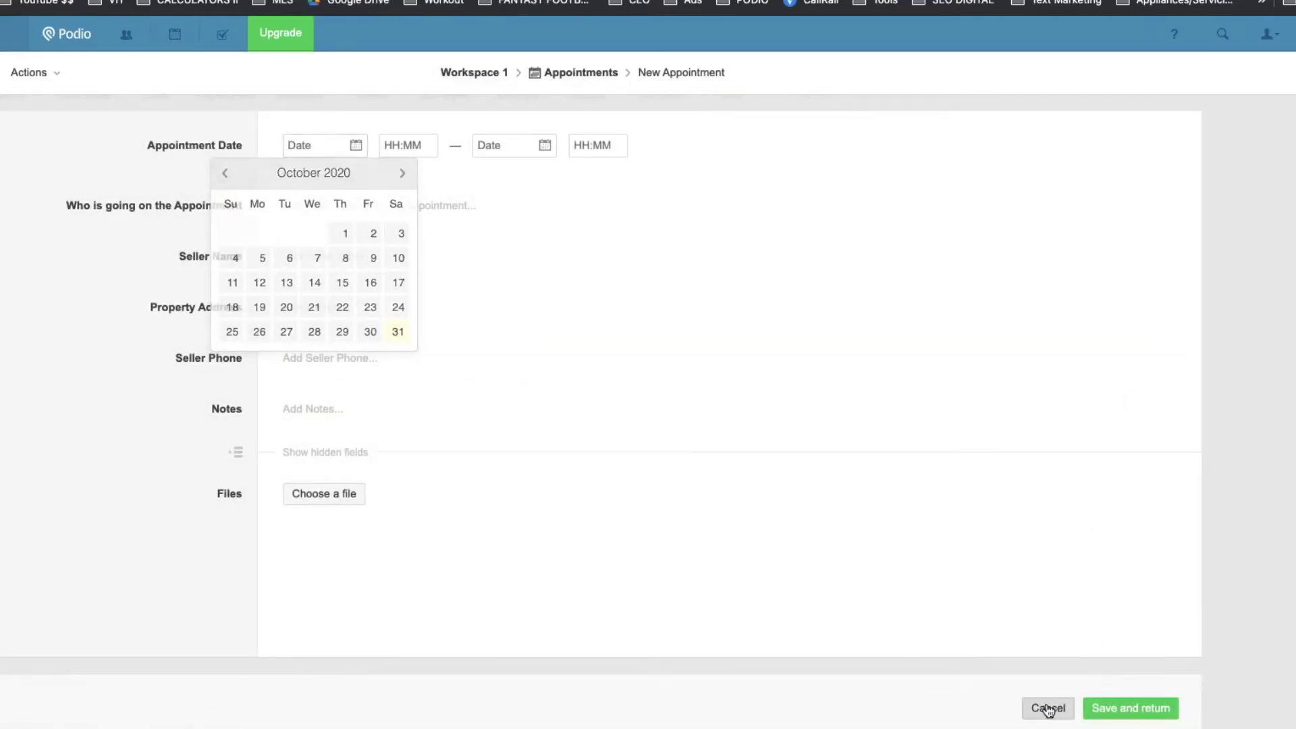
{"action": "left_click", "coordinate": [116, 373]}
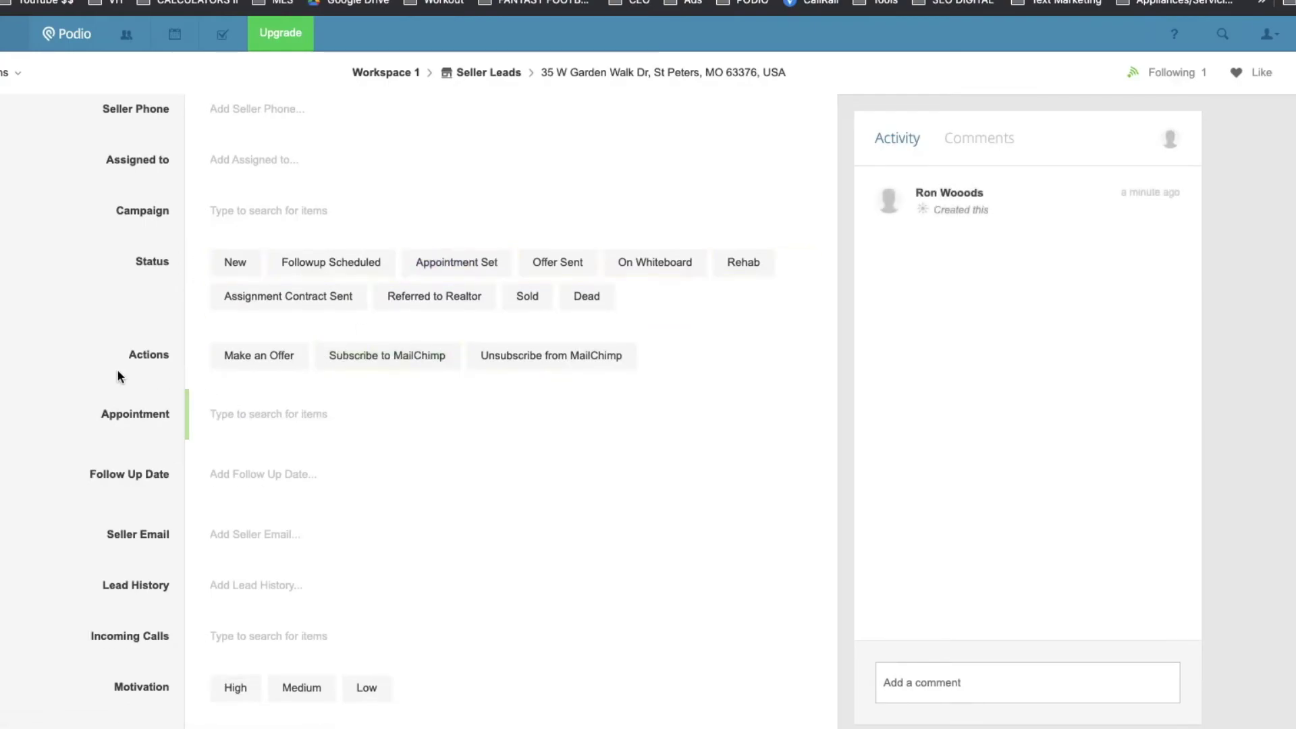
{"action": "scroll", "coordinate": [121, 369], "scroll_direction": "down", "scroll_amount": 3}
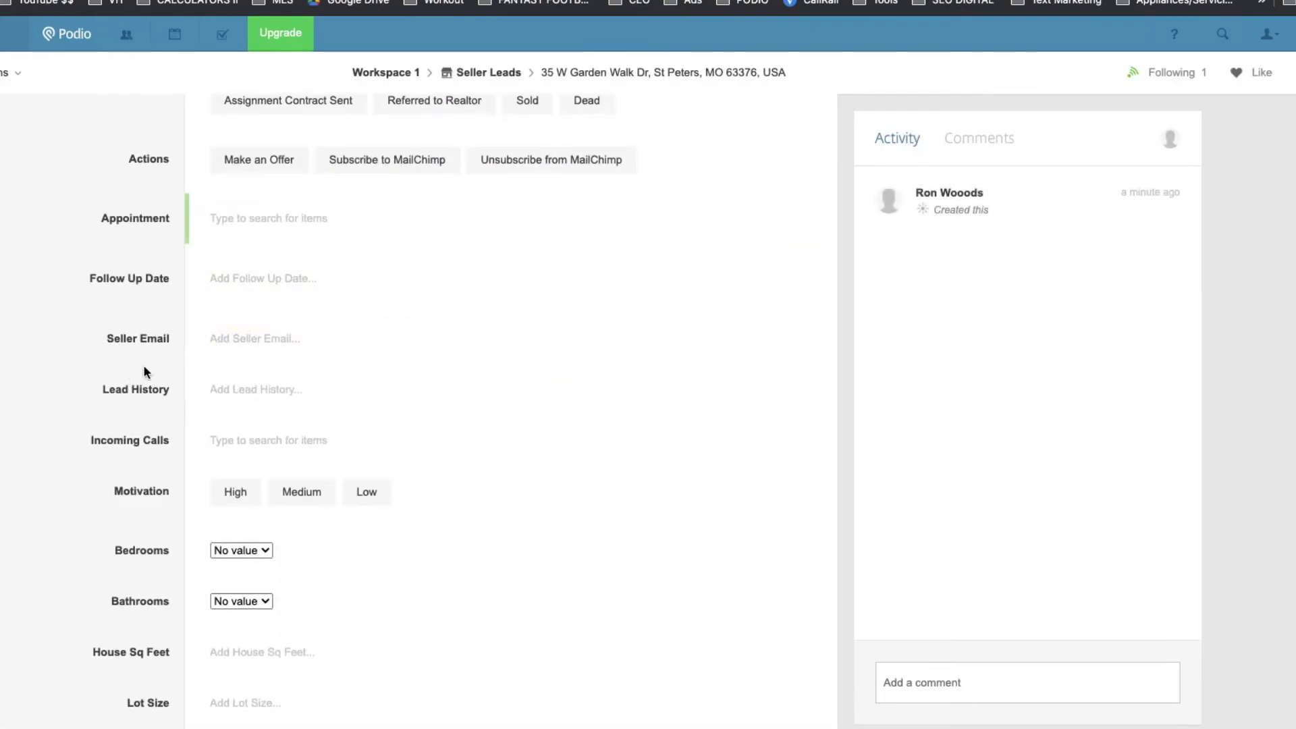
{"action": "scroll", "coordinate": [153, 382], "scroll_direction": "down", "scroll_amount": 3}
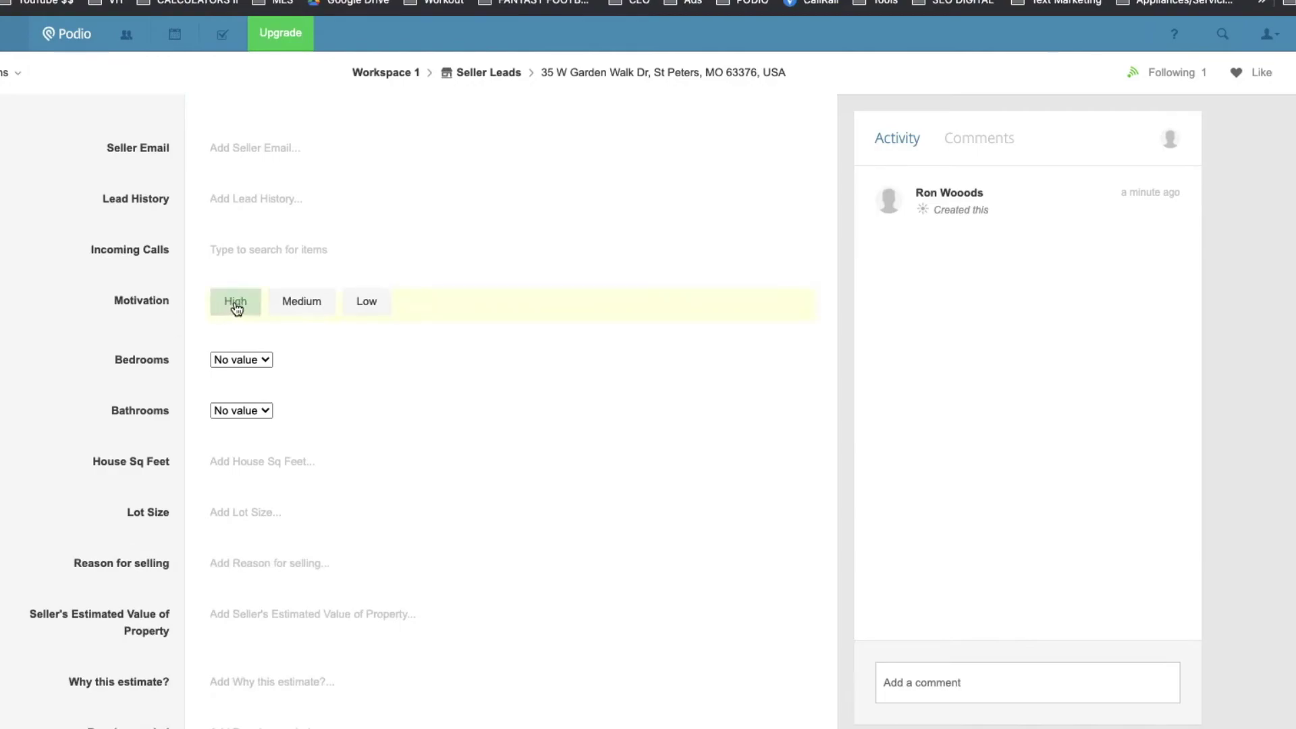
{"action": "scroll", "coordinate": [68, 413], "scroll_direction": "down", "scroll_amount": 3}
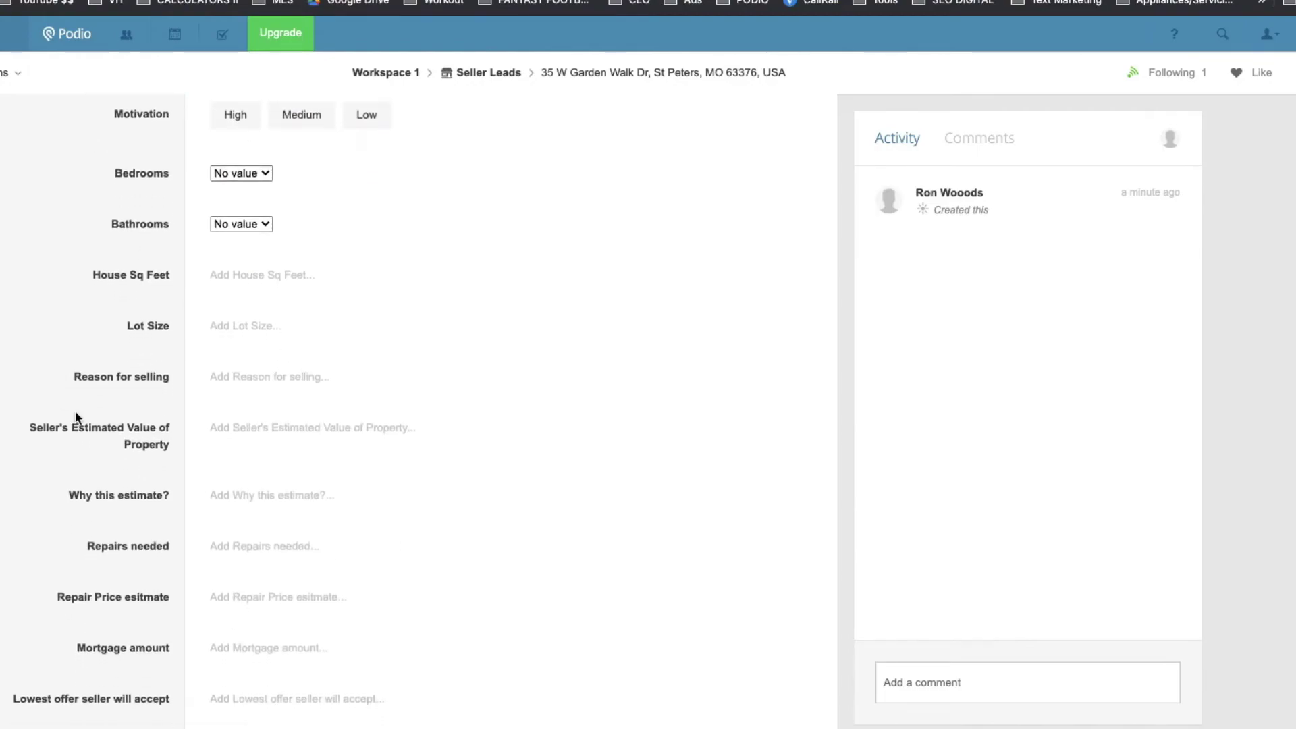
{"action": "scroll", "coordinate": [80, 418], "scroll_direction": "down", "scroll_amount": 4}
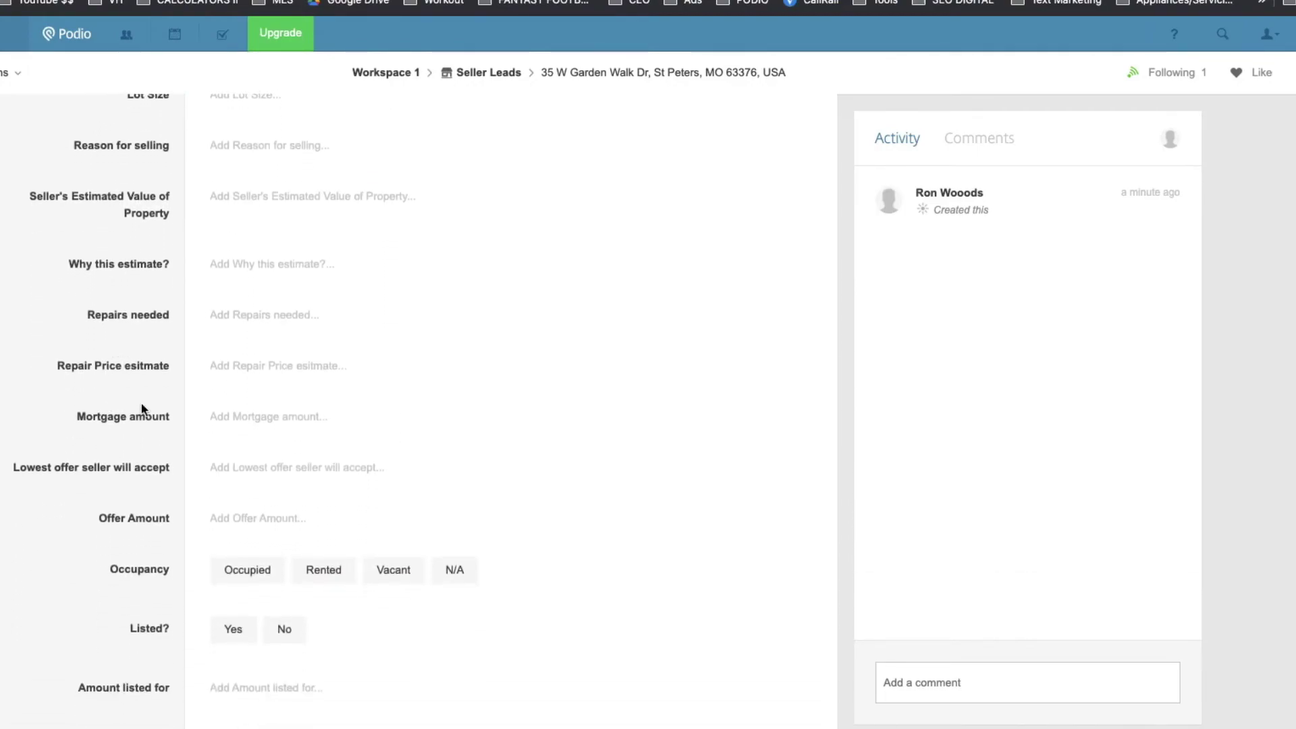
{"action": "scroll", "coordinate": [148, 412], "scroll_direction": "down", "scroll_amount": 4}
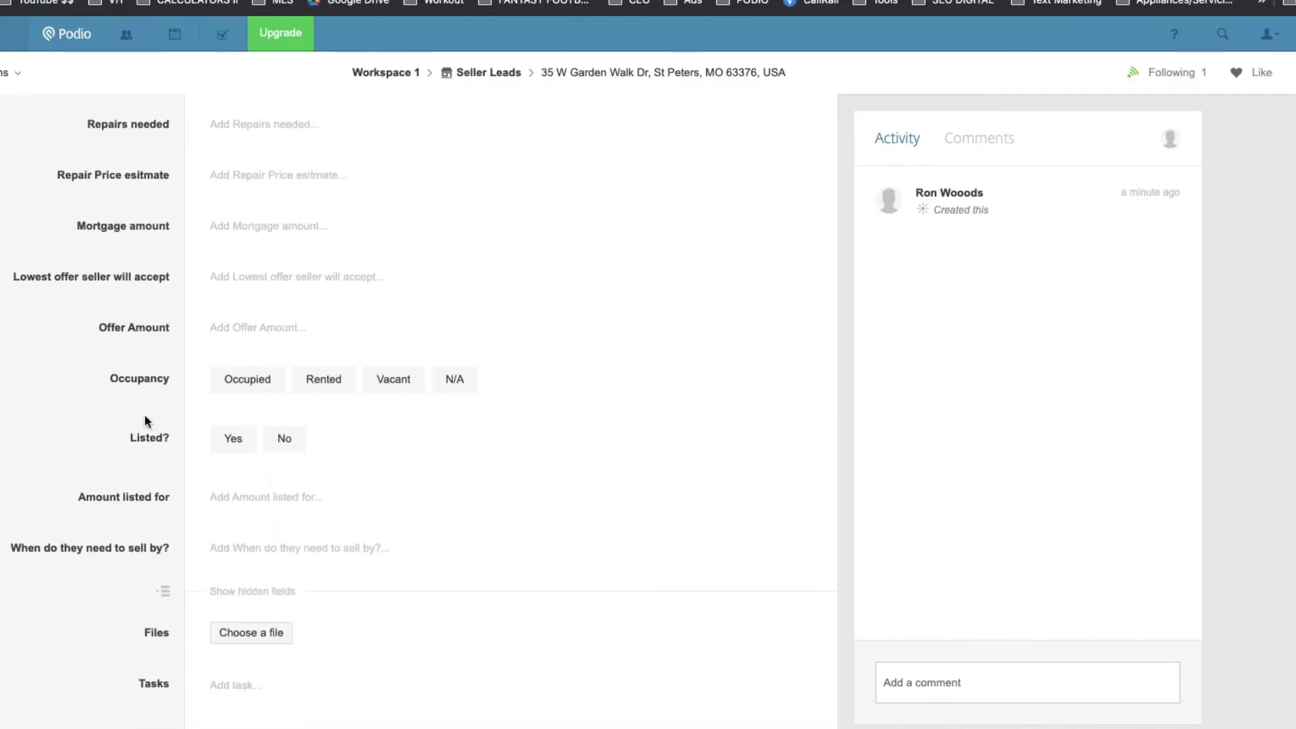
{"action": "scroll", "coordinate": [145, 420], "scroll_direction": "up", "scroll_amount": 15}
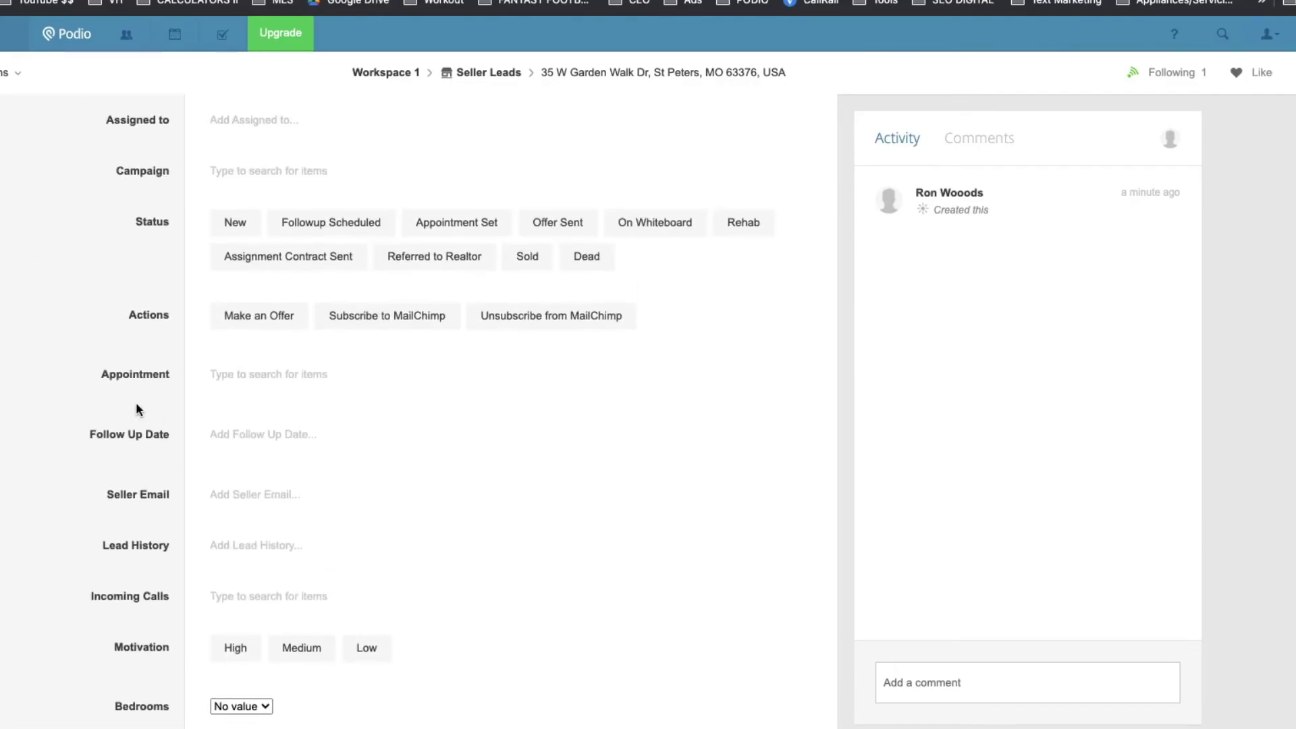
{"action": "scroll", "coordinate": [133, 403], "scroll_direction": "up", "scroll_amount": 2}
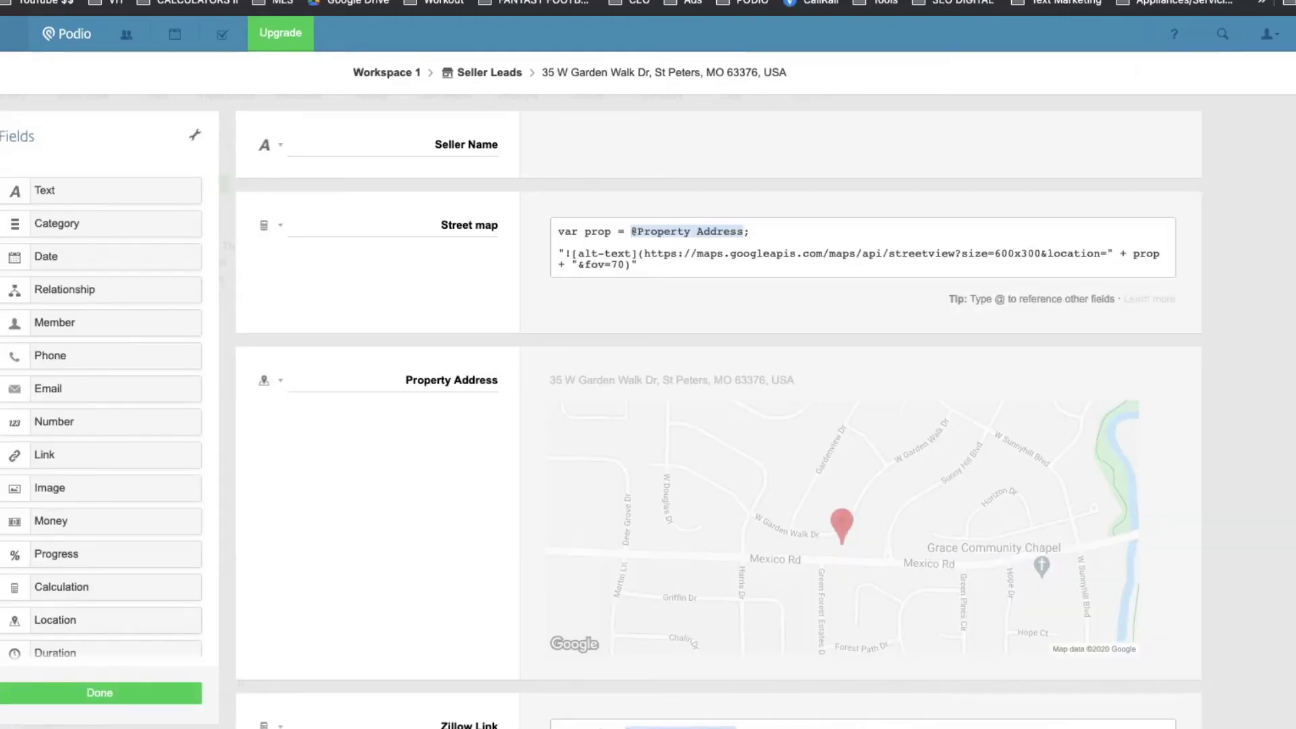
- Add a text field below Seller Name and label it 'Seller 2'
{"action": "scroll", "coordinate": [491, 306], "scroll_direction": "down", "scroll_amount": 8}
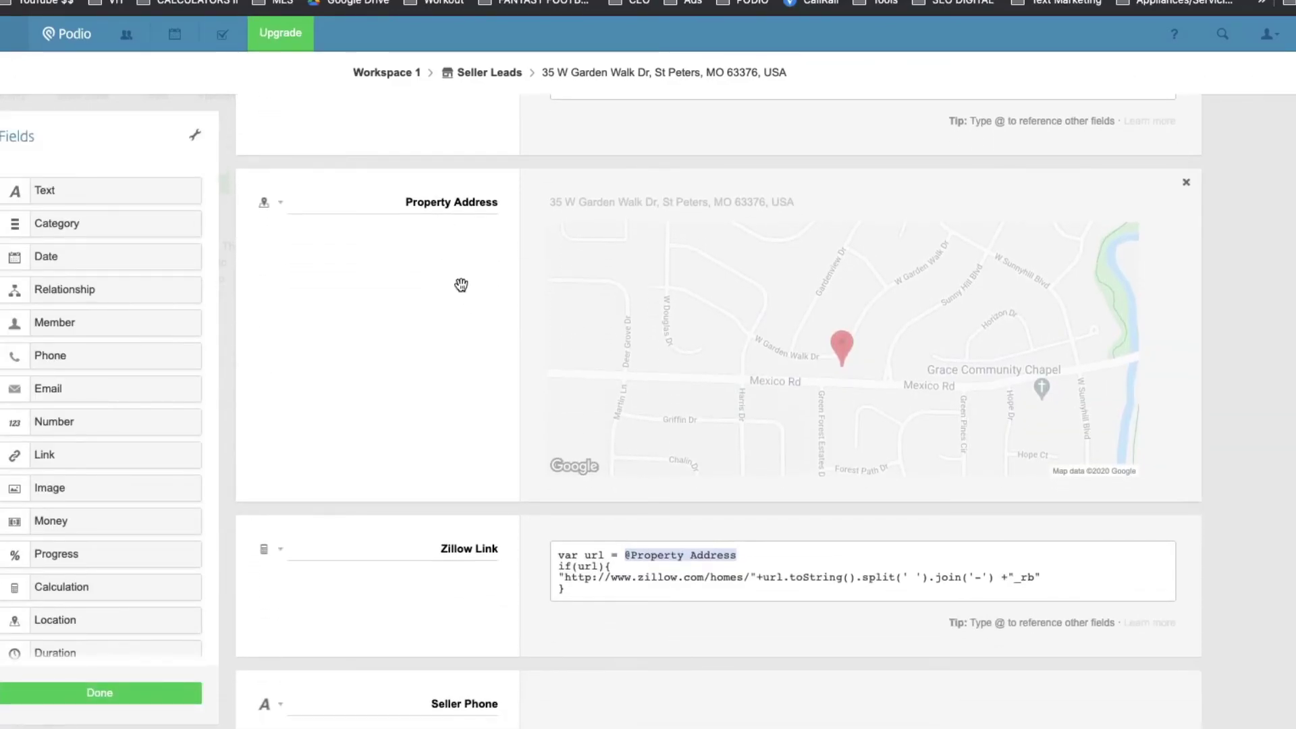
{"action": "scroll", "coordinate": [455, 292], "scroll_direction": "down", "scroll_amount": 3}
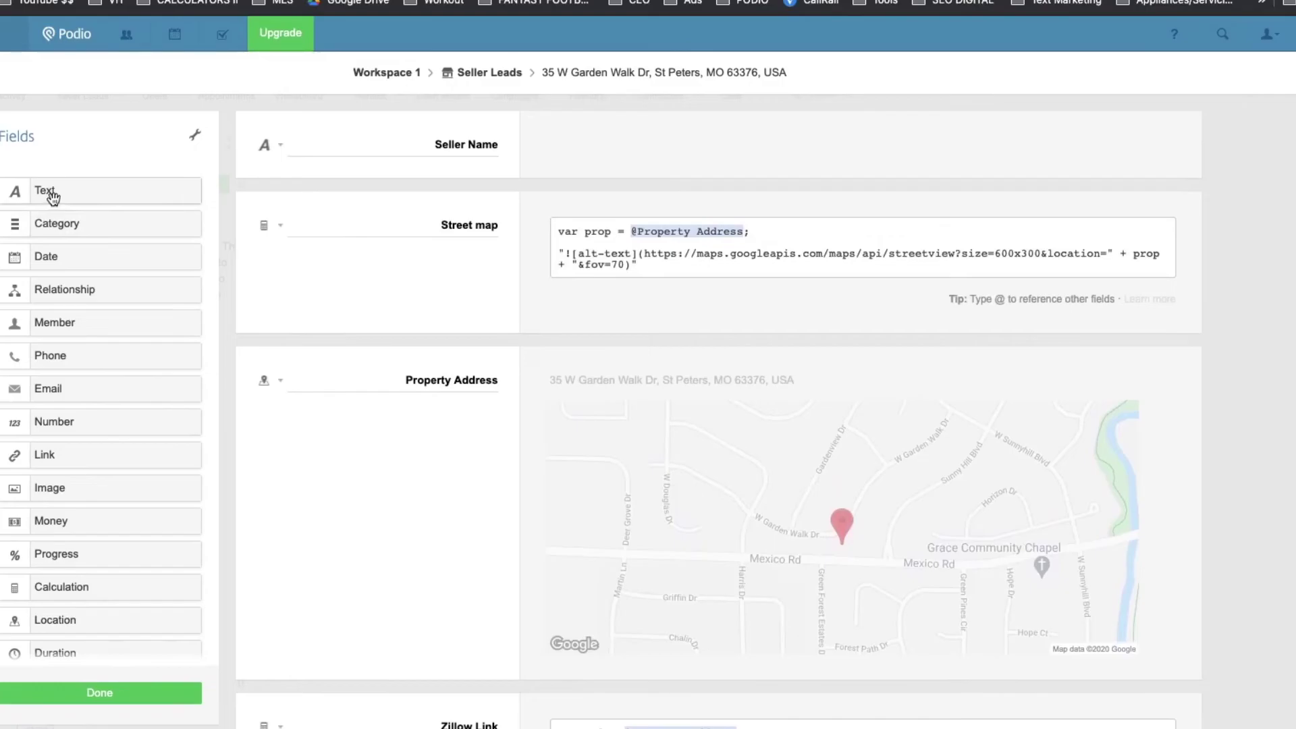
{"action": "left_click_drag", "start_coordinate": [70, 201], "coordinate": [312, 196]}
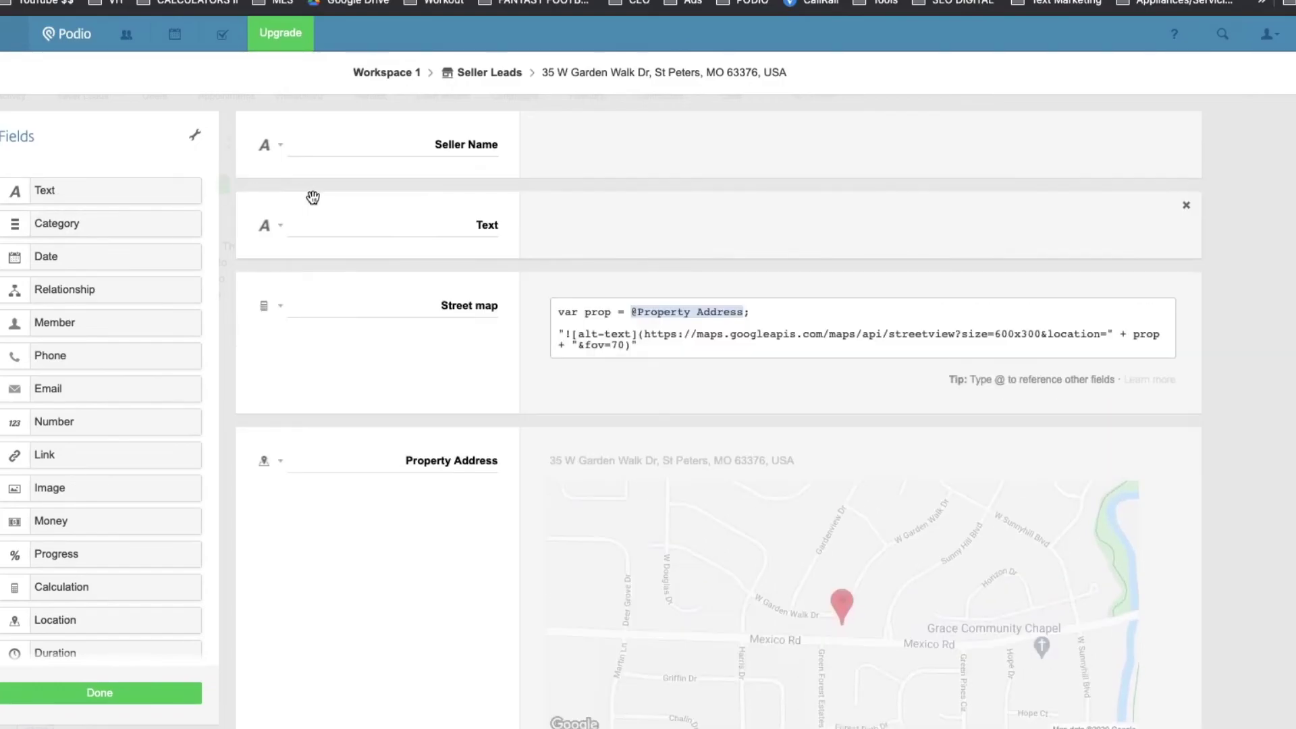
{"action": "double_click", "coordinate": [470, 223]}
{"action": "type", "text": "Seller 2"}
- Add a phone field just below the Seller 2 field
{"action": "scroll", "coordinate": [227, 302], "scroll_direction": "down", "scroll_amount": 4}
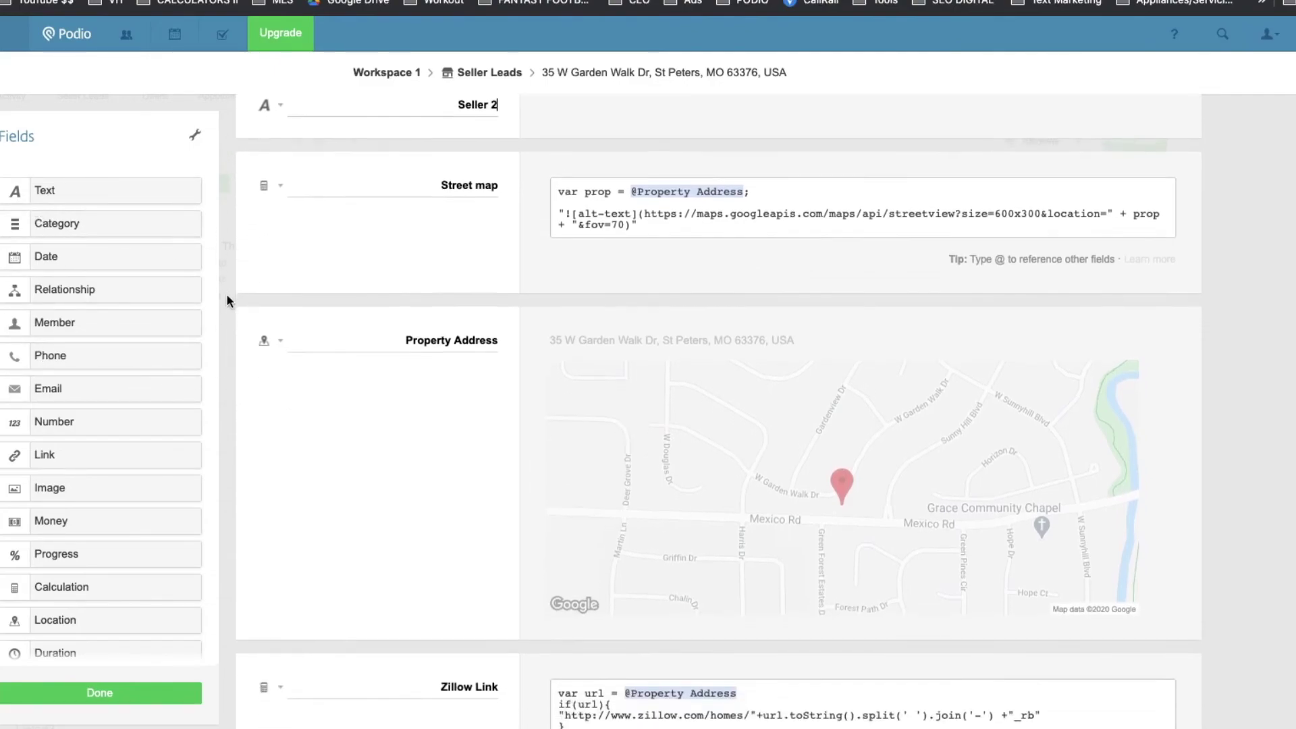
{"action": "scroll", "coordinate": [198, 413], "scroll_direction": "up", "scroll_amount": 4}
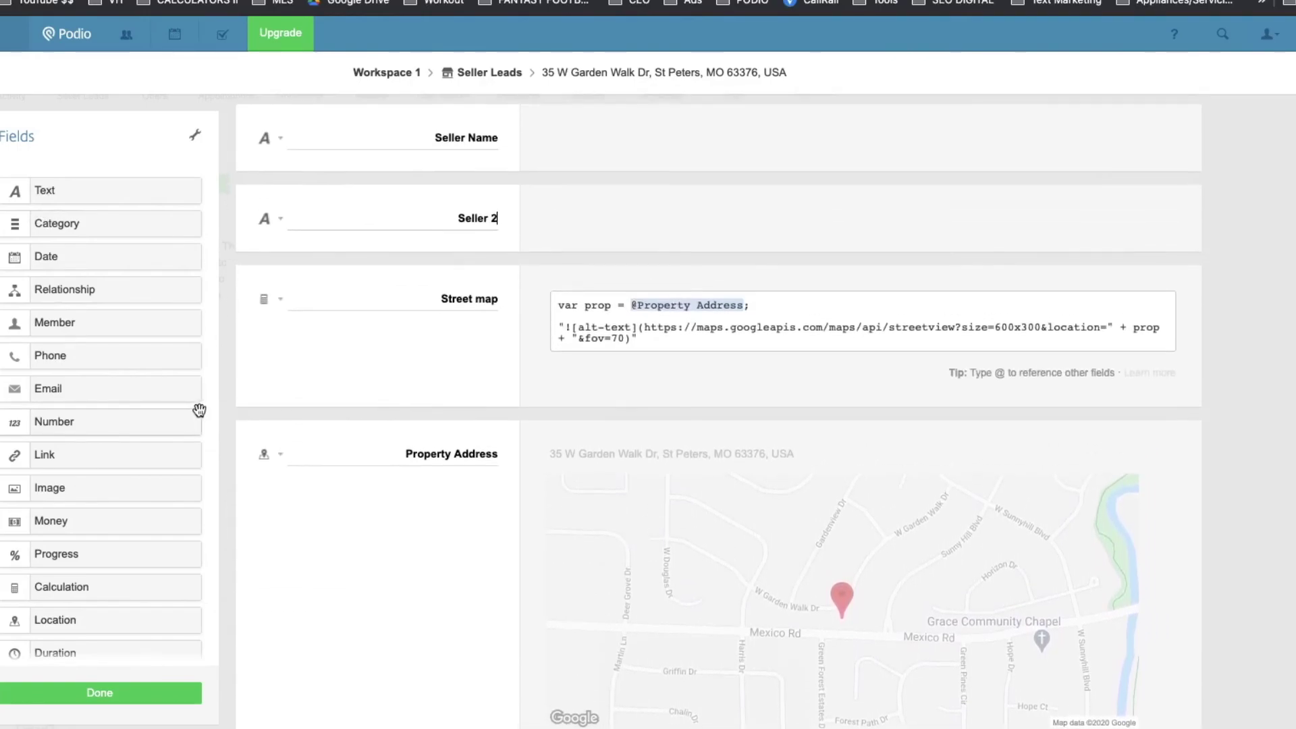
{"action": "left_click_drag", "start_coordinate": [63, 358], "coordinate": [301, 299]}
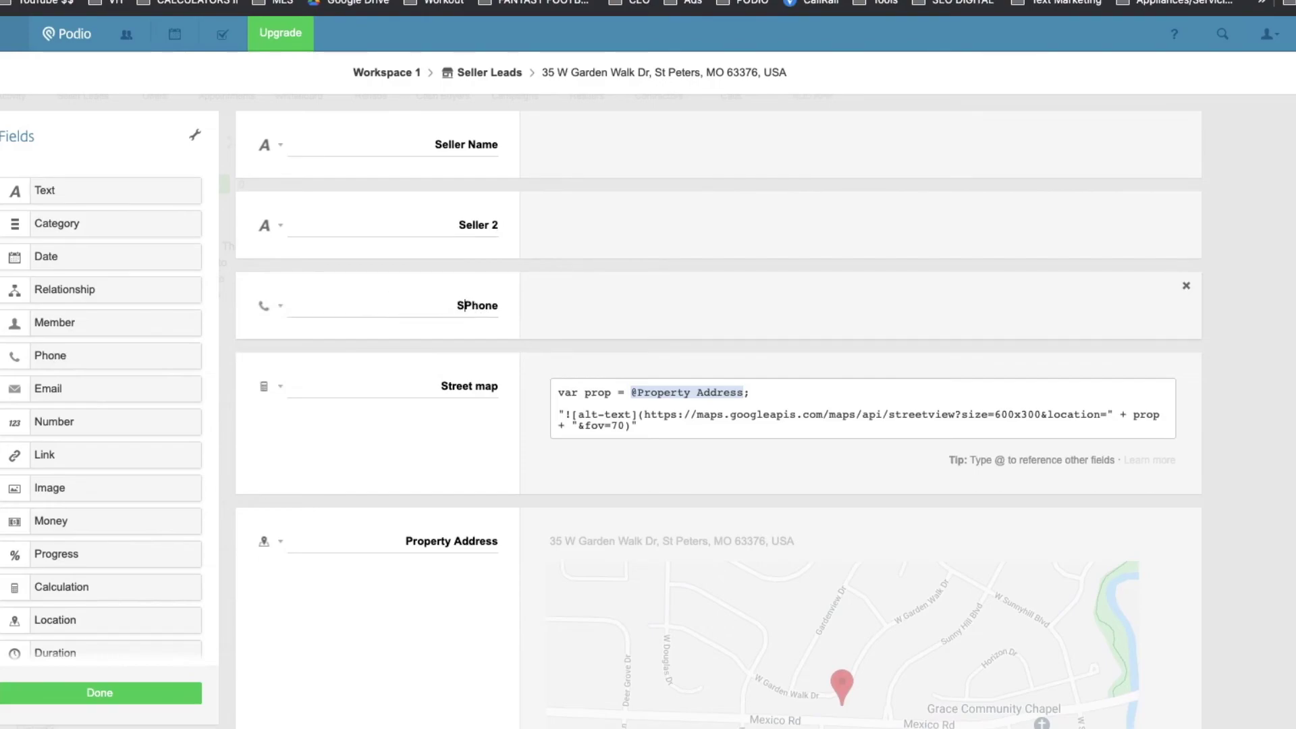
- Finish the 'Seller 2 Phone' label and move the field directly below Seller Phone
{"action": "type", "text": "er 2"}
{"action": "scroll", "coordinate": [456, 309], "scroll_direction": "down", "scroll_amount": 10}
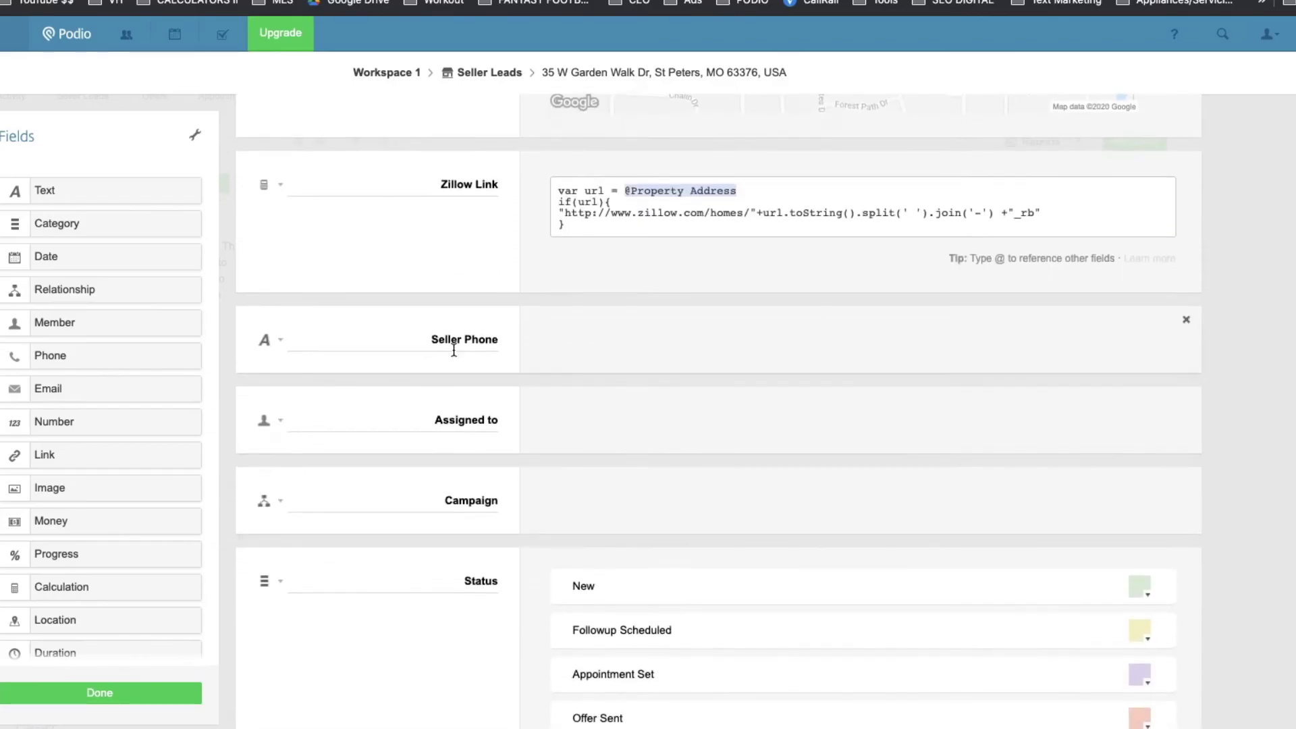
{"action": "scroll", "coordinate": [443, 360], "scroll_direction": "up", "scroll_amount": 10}
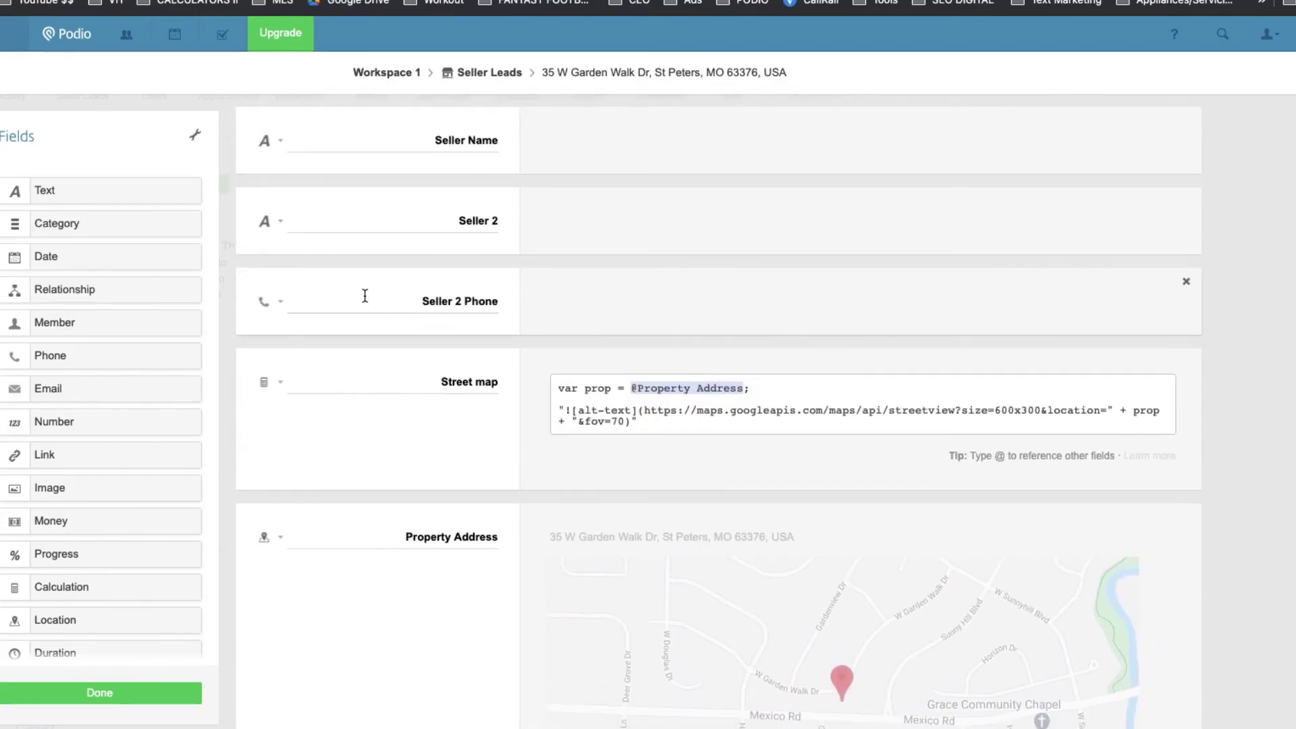
{"action": "left_click_drag", "start_coordinate": [283, 294], "coordinate": [375, 675]}
{"action": "left_click_drag", "start_coordinate": [374, 726], "coordinate": [473, 360]}
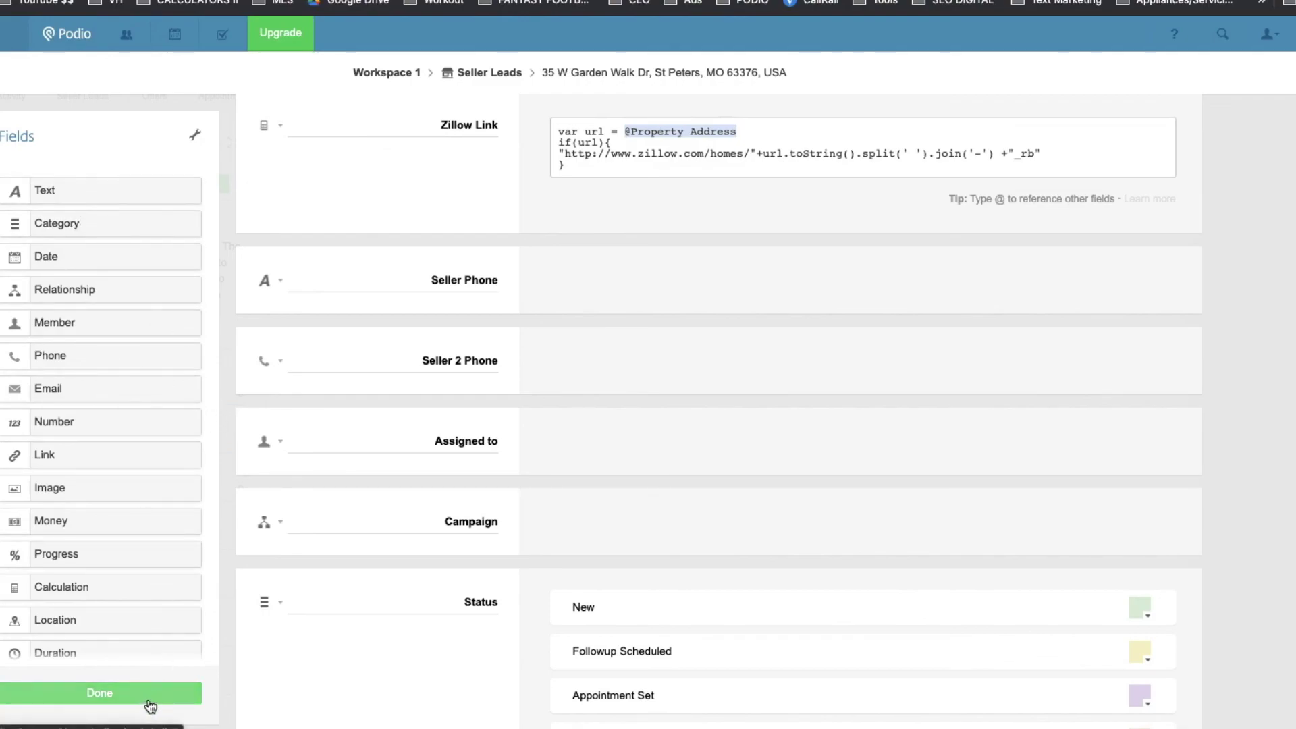
- Scroll through the Seller Leads template to check the new field order
{"action": "scroll", "coordinate": [257, 628], "scroll_direction": "down", "scroll_amount": 4}
{"action": "scroll", "coordinate": [248, 627], "scroll_direction": "down", "scroll_amount": 2}
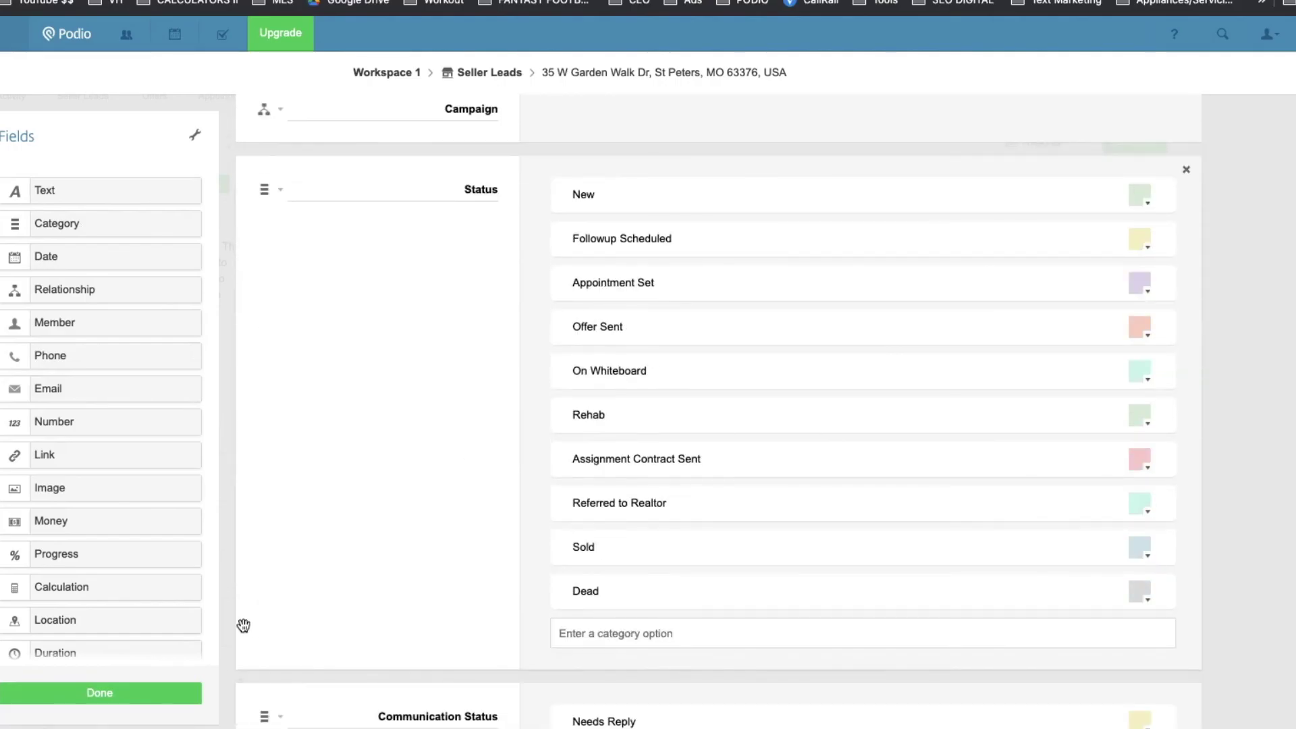
{"action": "scroll", "coordinate": [244, 625], "scroll_direction": "down", "scroll_amount": 14}
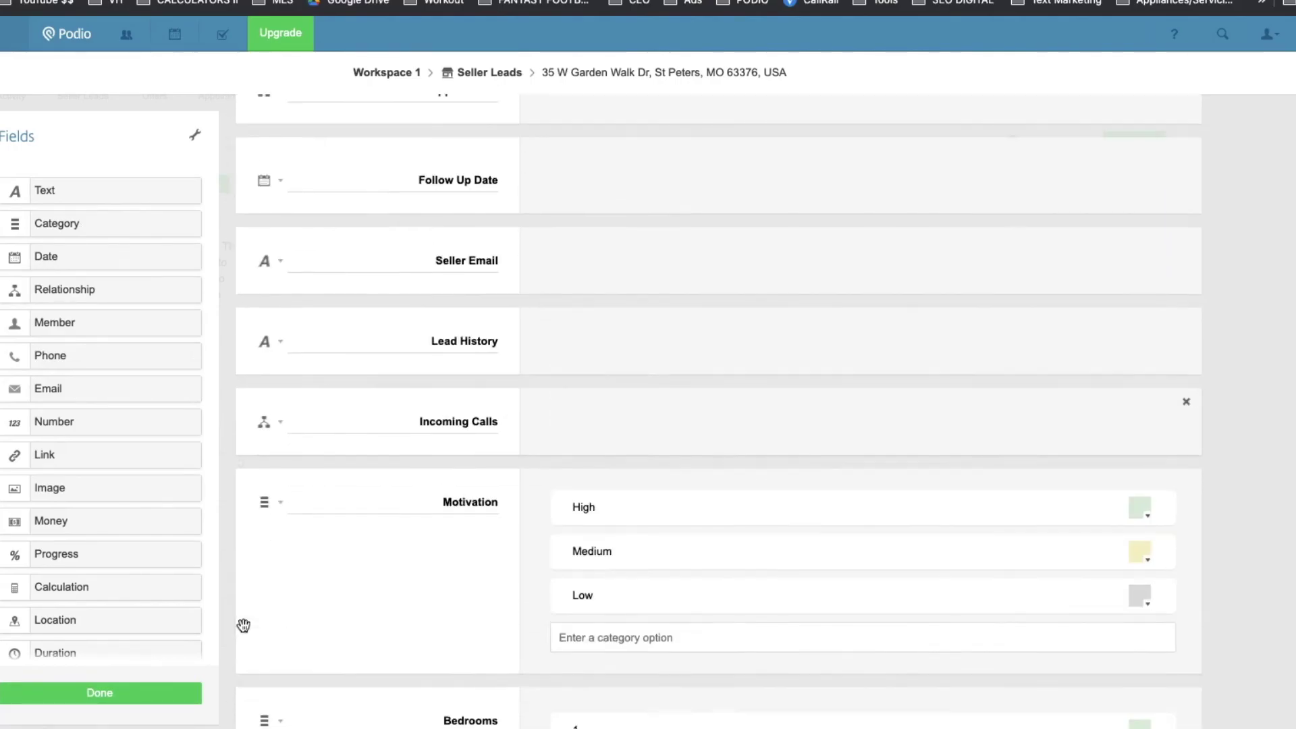
{"action": "scroll", "coordinate": [243, 626], "scroll_direction": "down", "scroll_amount": 15}
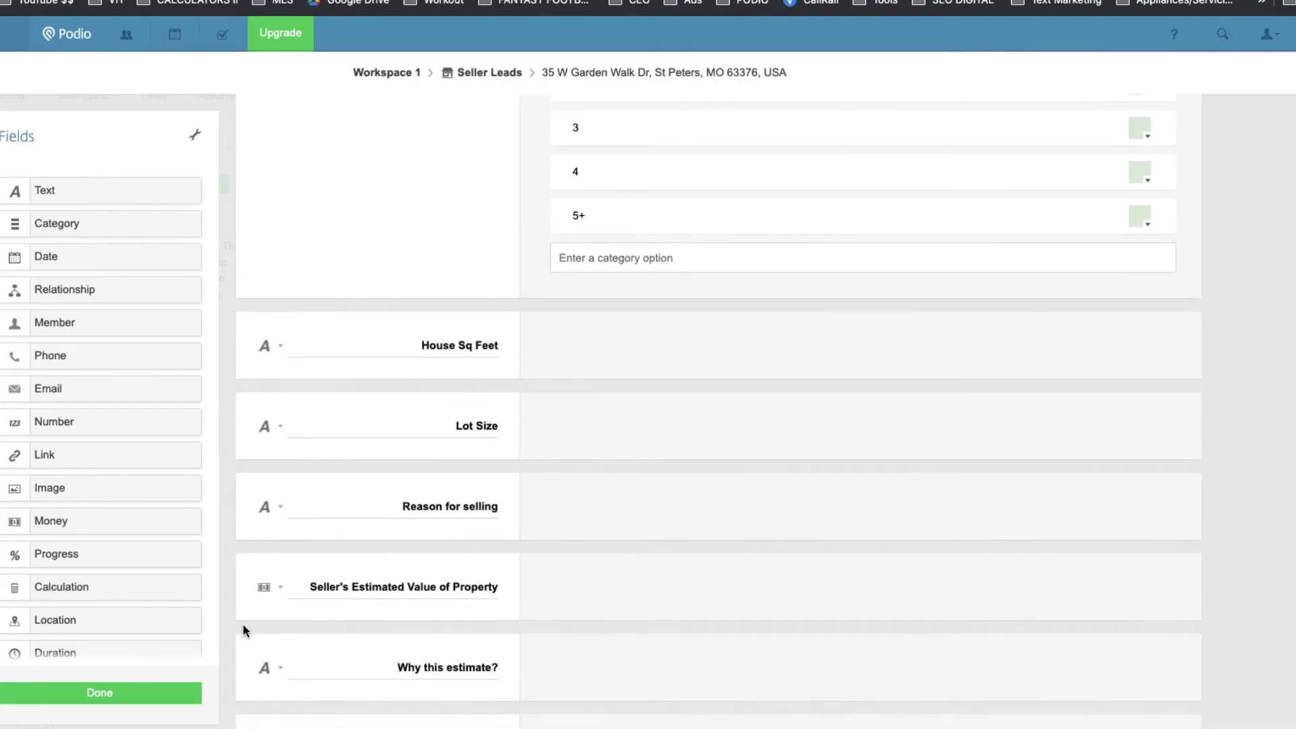
{"action": "scroll", "coordinate": [243, 624], "scroll_direction": "down", "scroll_amount": 7}
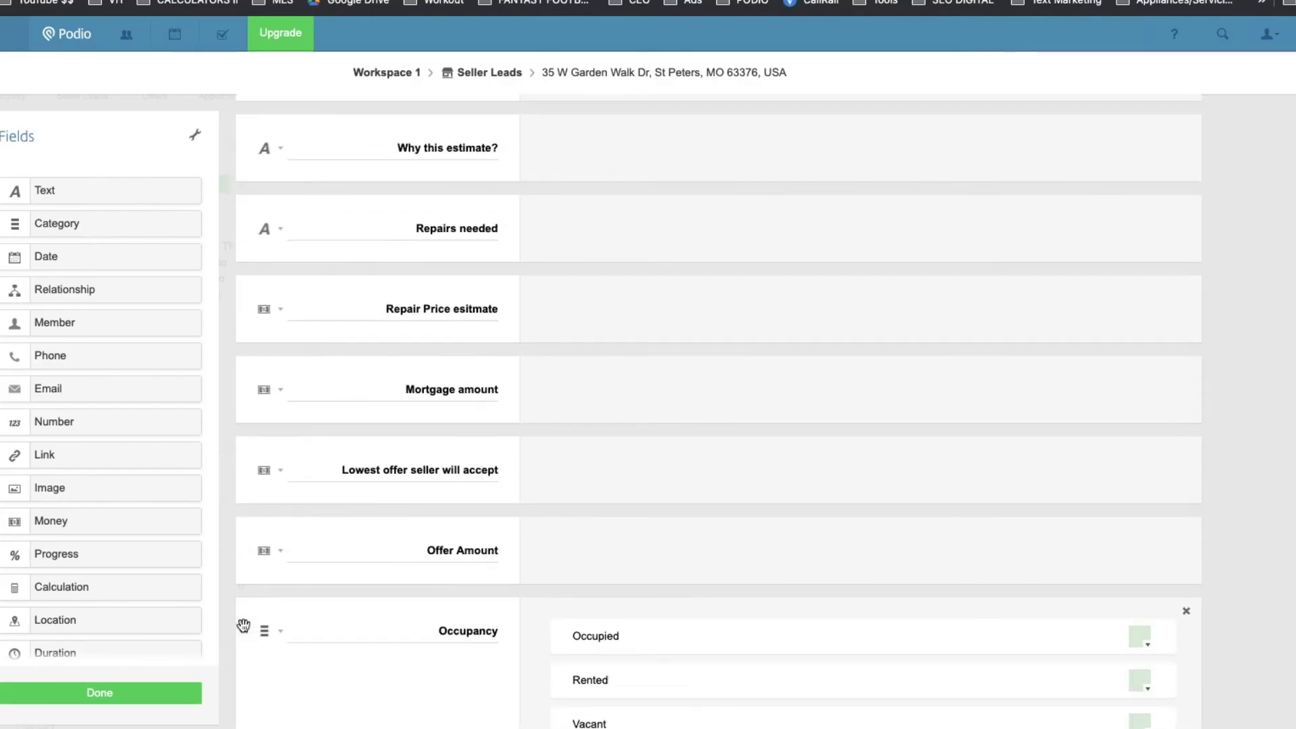
{"action": "scroll", "coordinate": [243, 626], "scroll_direction": "up", "scroll_amount": 5}
{"action": "scroll", "coordinate": [244, 625], "scroll_direction": "down", "scroll_amount": 7}
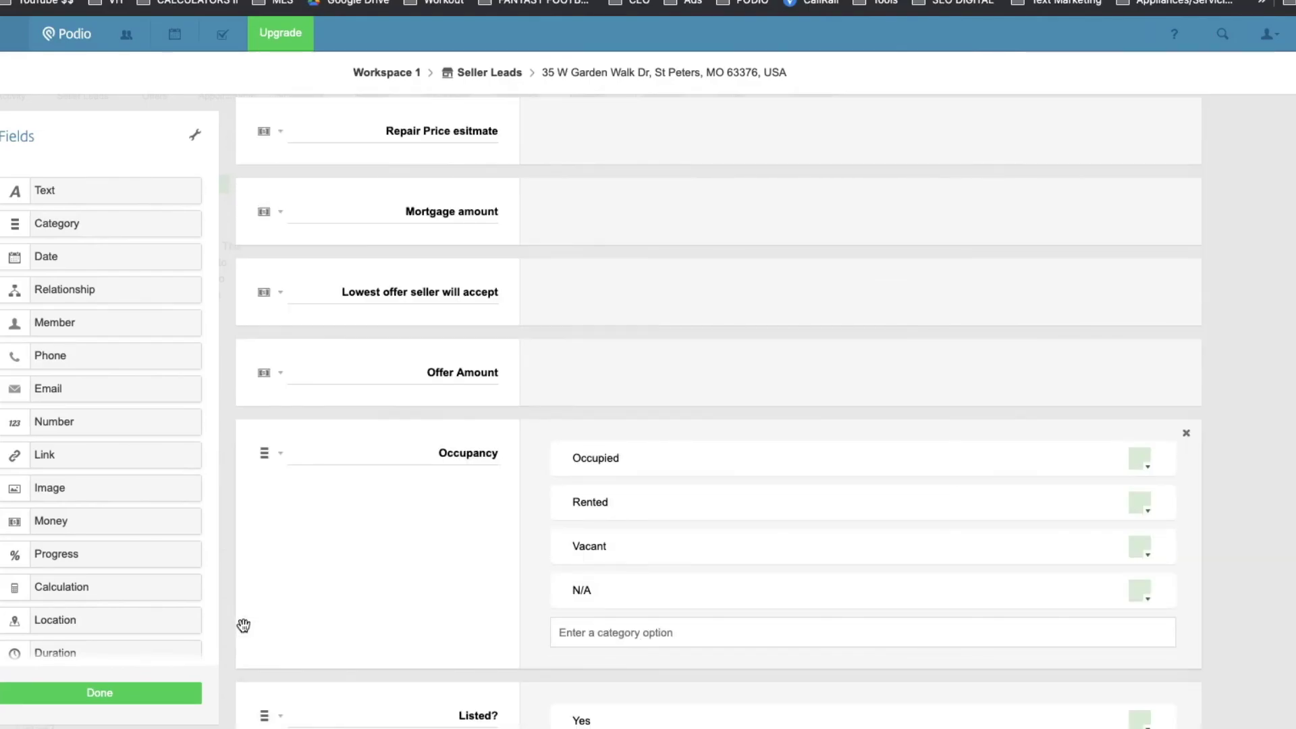
{"action": "scroll", "coordinate": [243, 626], "scroll_direction": "down", "scroll_amount": 5}
{"action": "scroll", "coordinate": [243, 626], "scroll_direction": "up", "scroll_amount": 8}
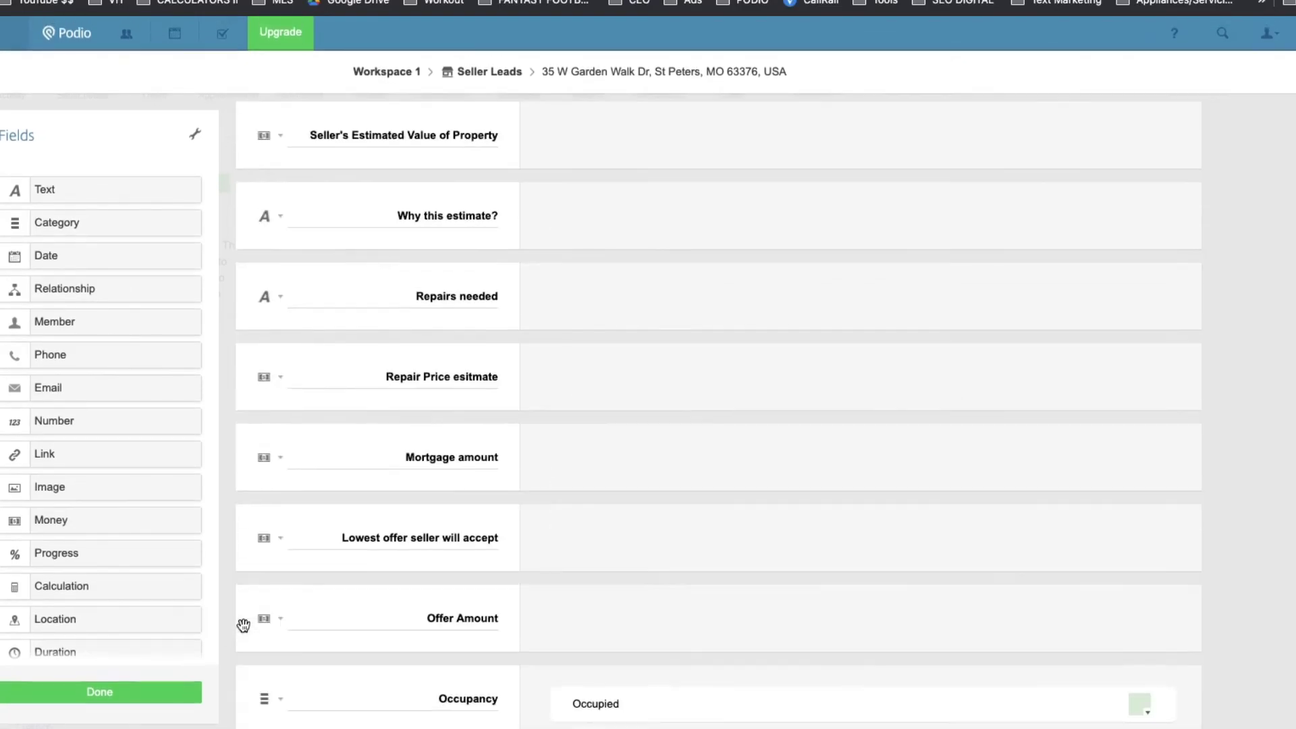
{"action": "scroll", "coordinate": [243, 626], "scroll_direction": "up", "scroll_amount": 11}
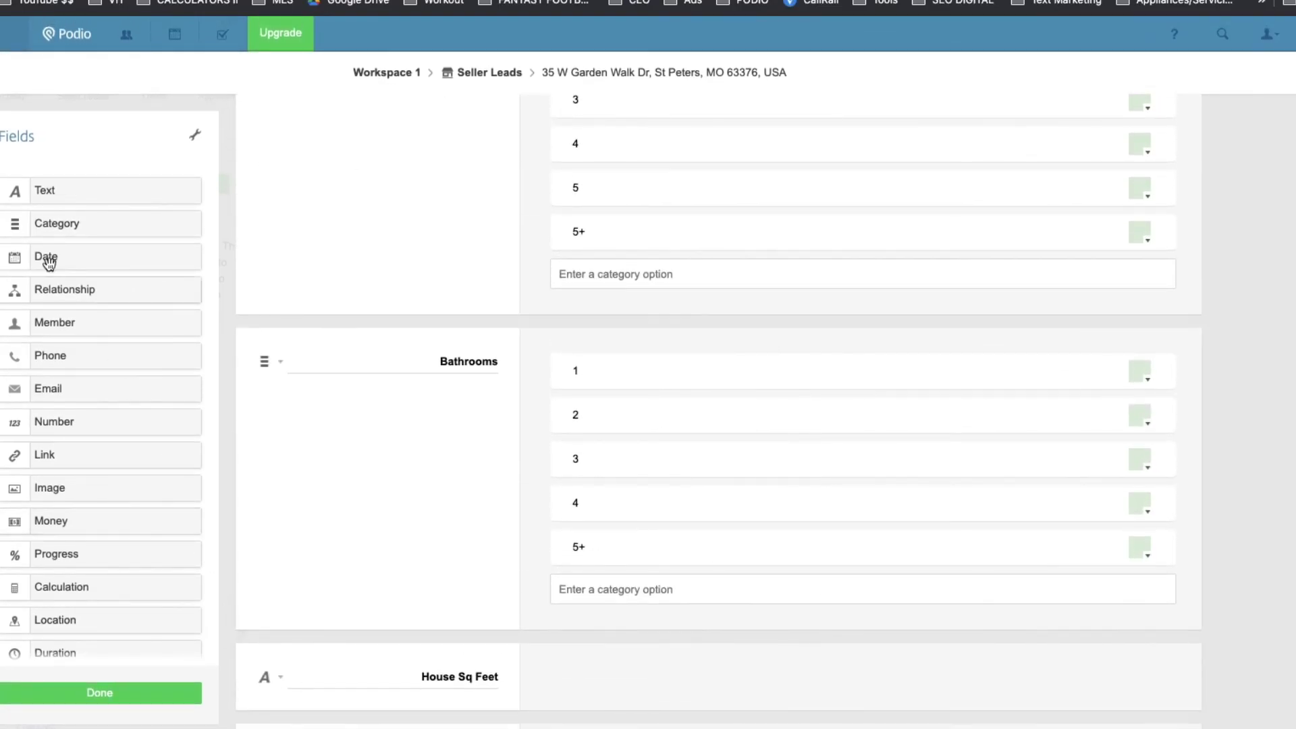